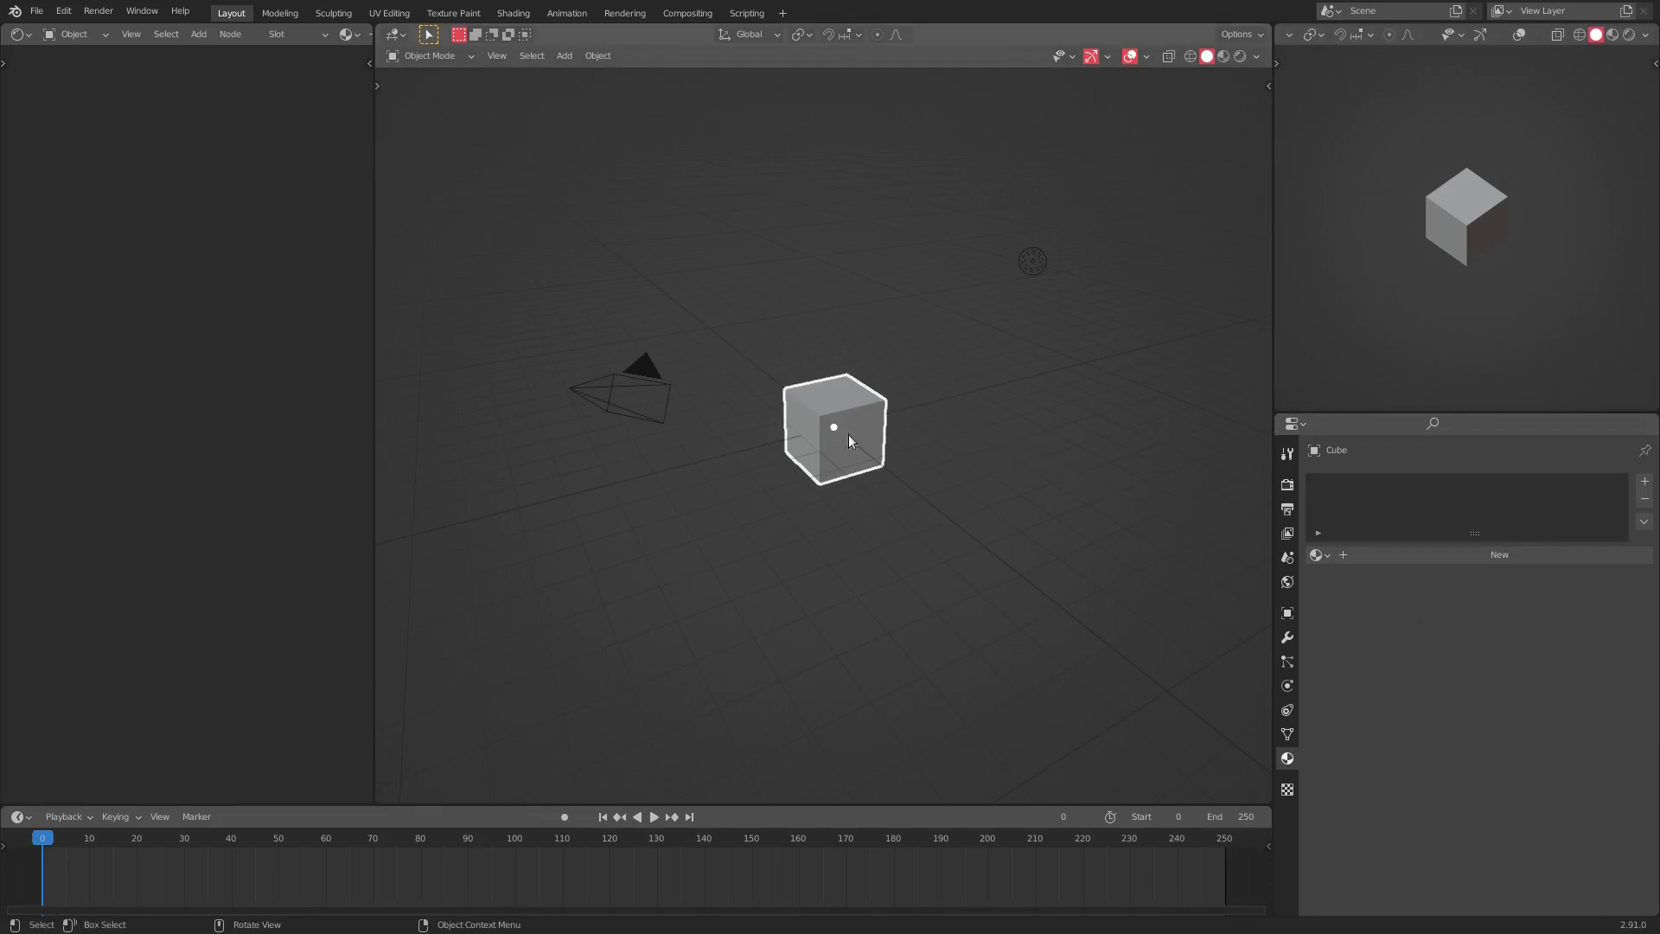
- Delete the default cube from the scene
middle_drag(853, 460, 967, 443)
key(Delete)
scroll(882, 427, down, 4)
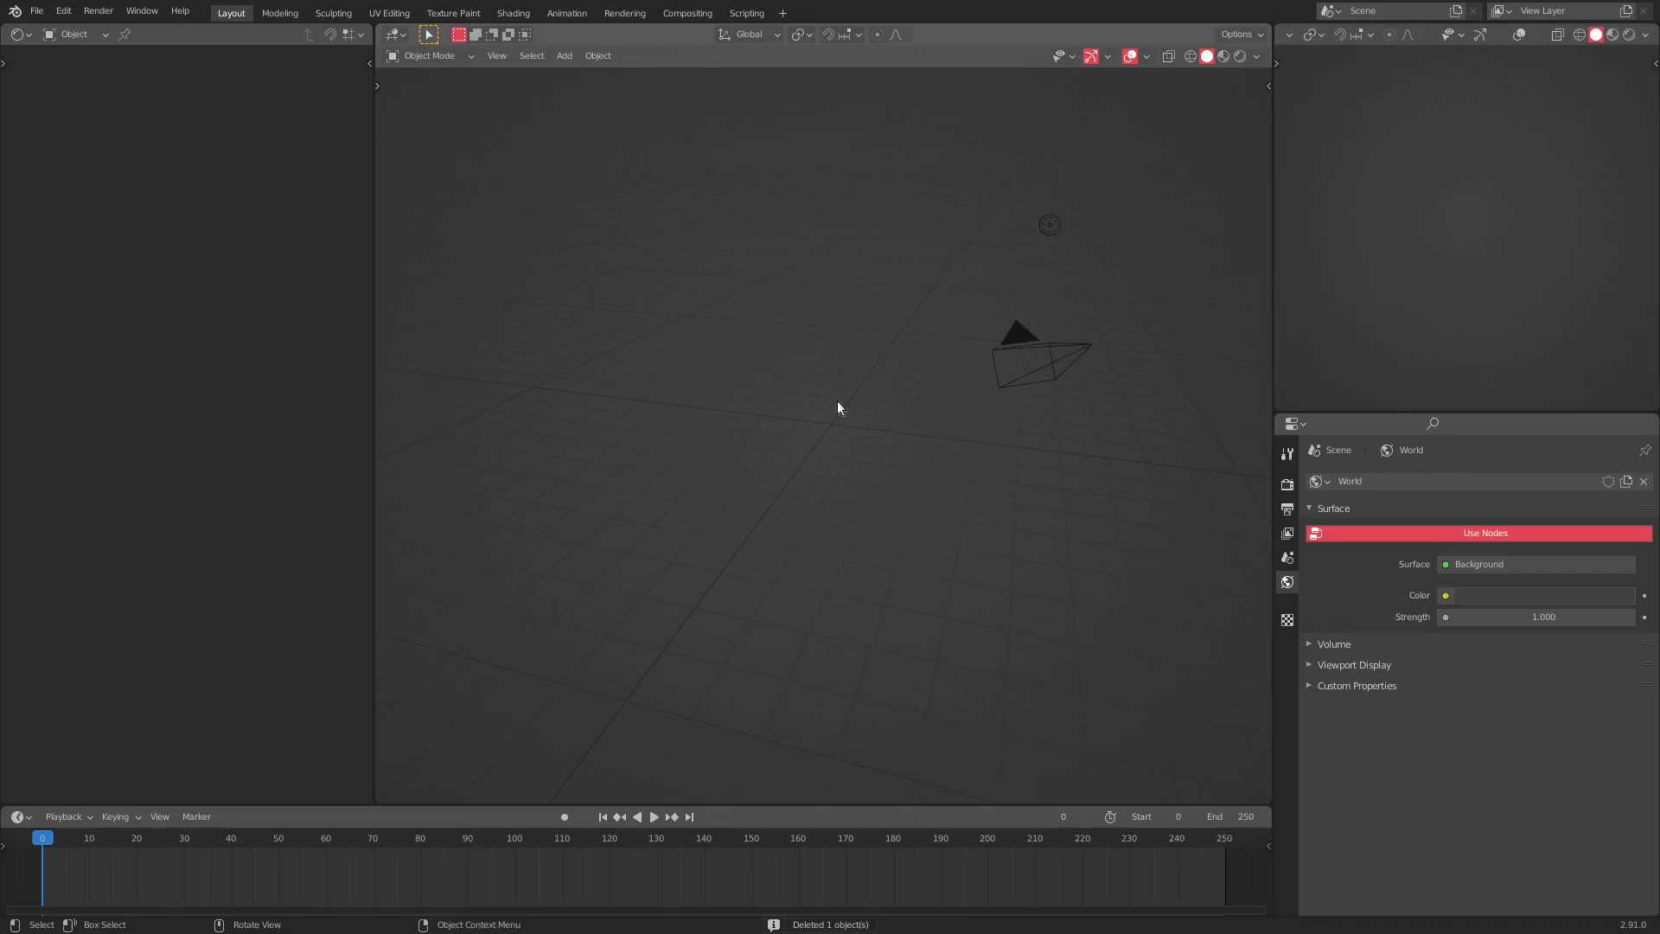
- Clear the camera's location and rotation so it sits unrotated at the world origin
middle_drag(972, 440, 1015, 445)
click(1142, 374)
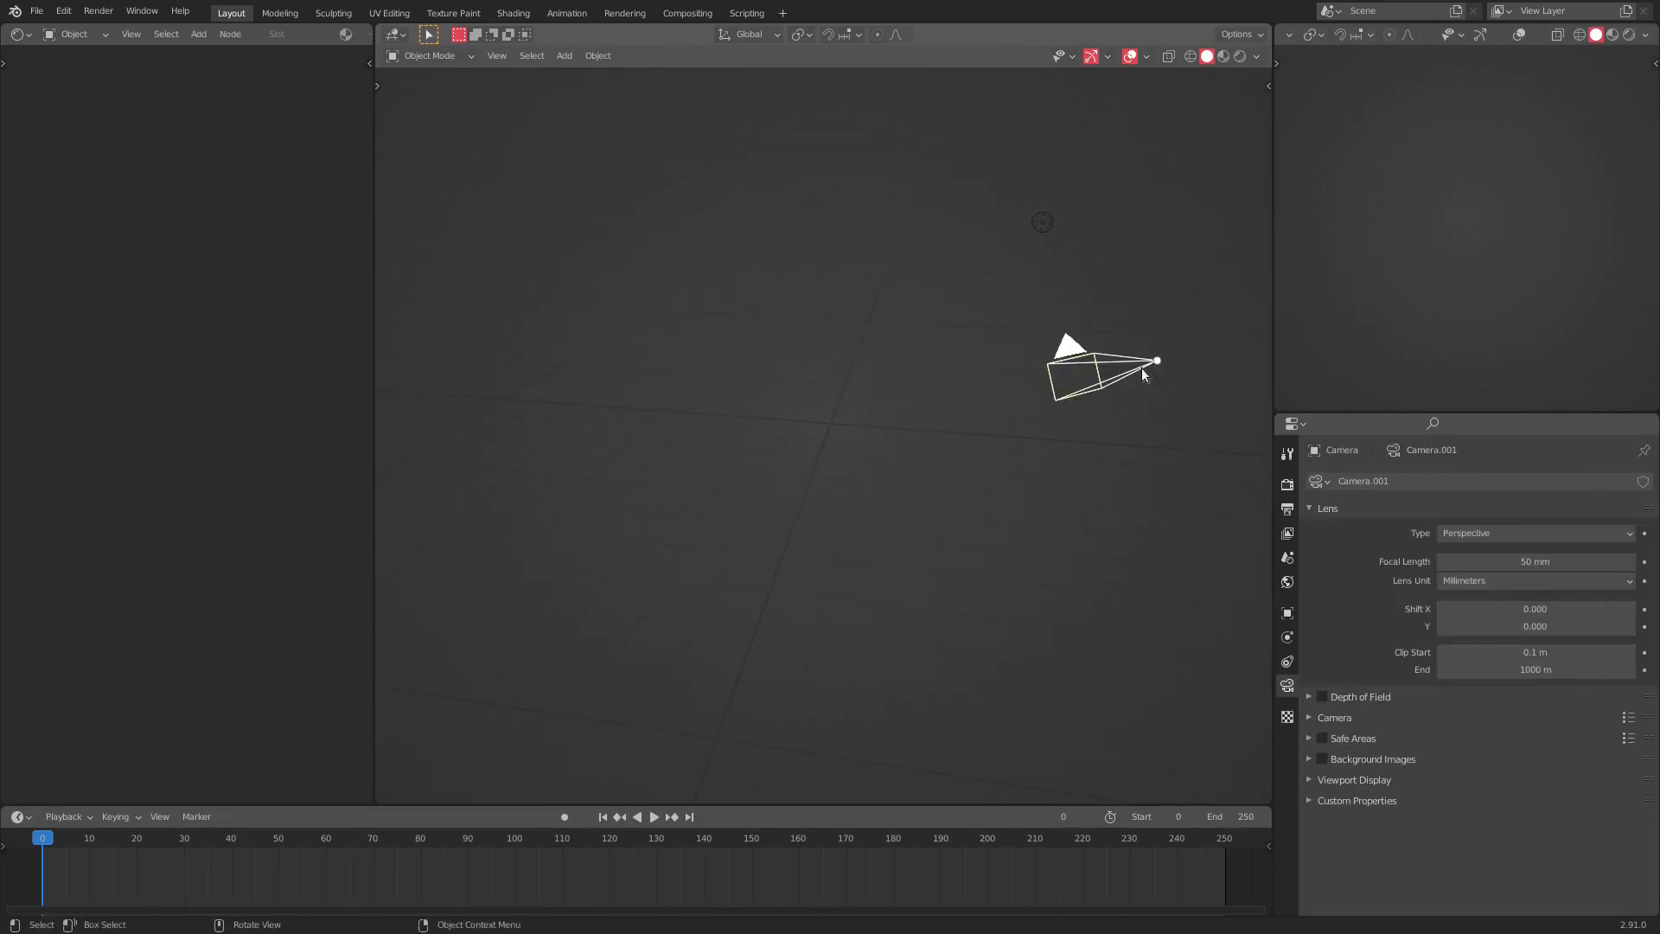
key(alt+g)
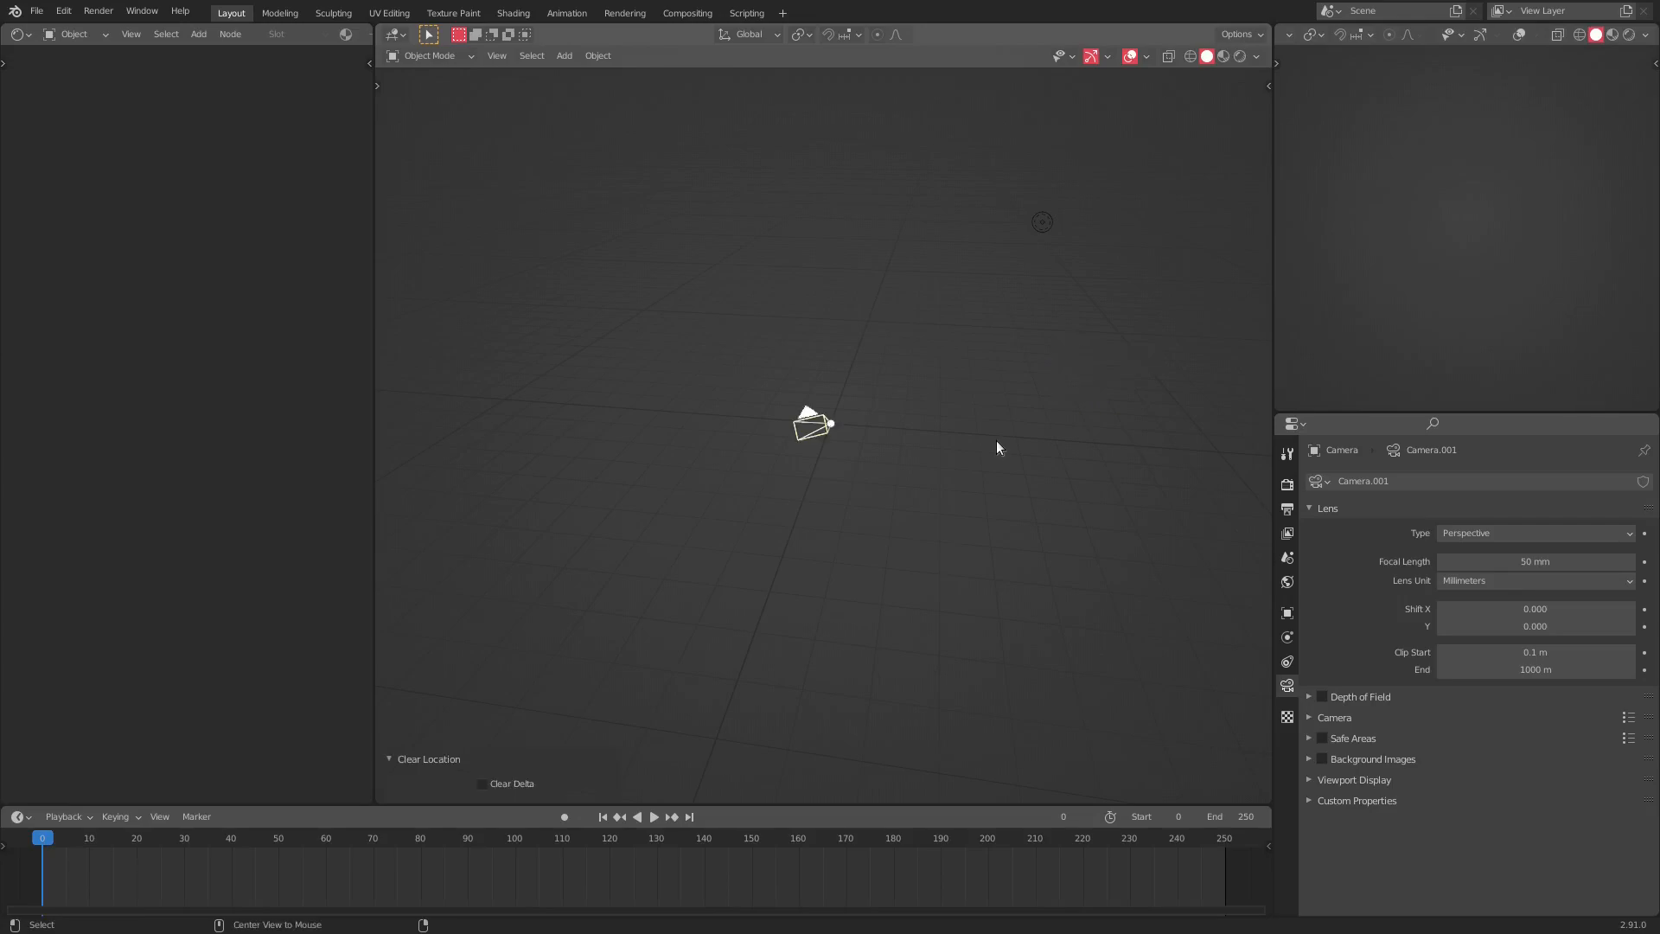
key(alt+r)
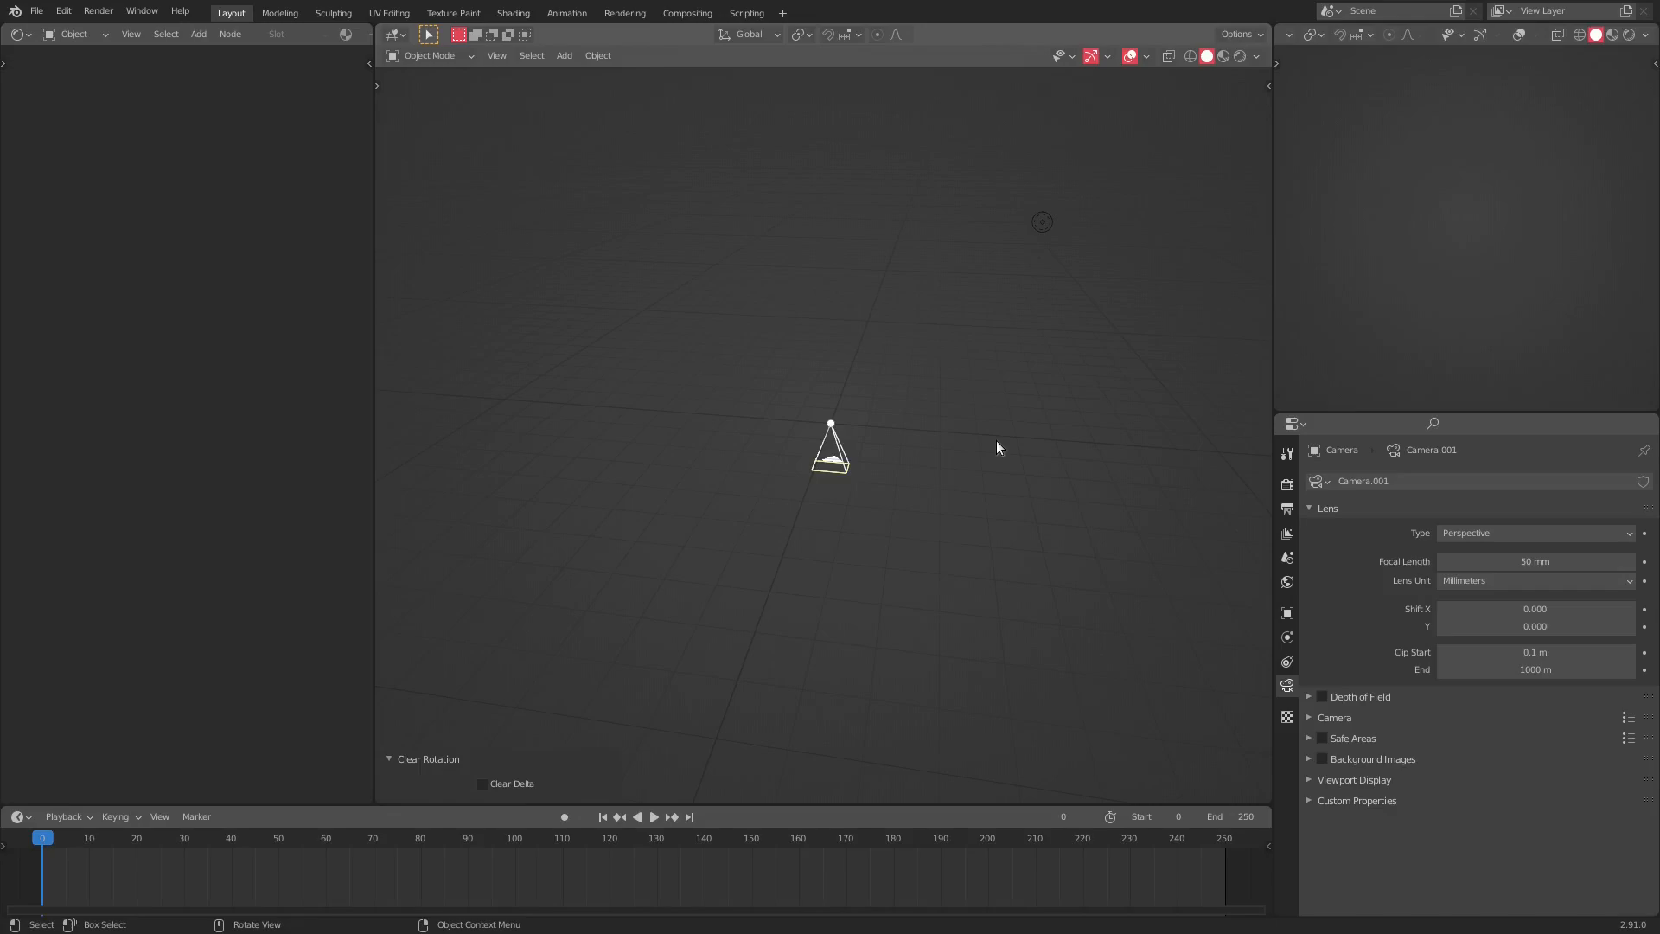
- Rotate the camera 90° around the global X axis
key(r)
key(x)
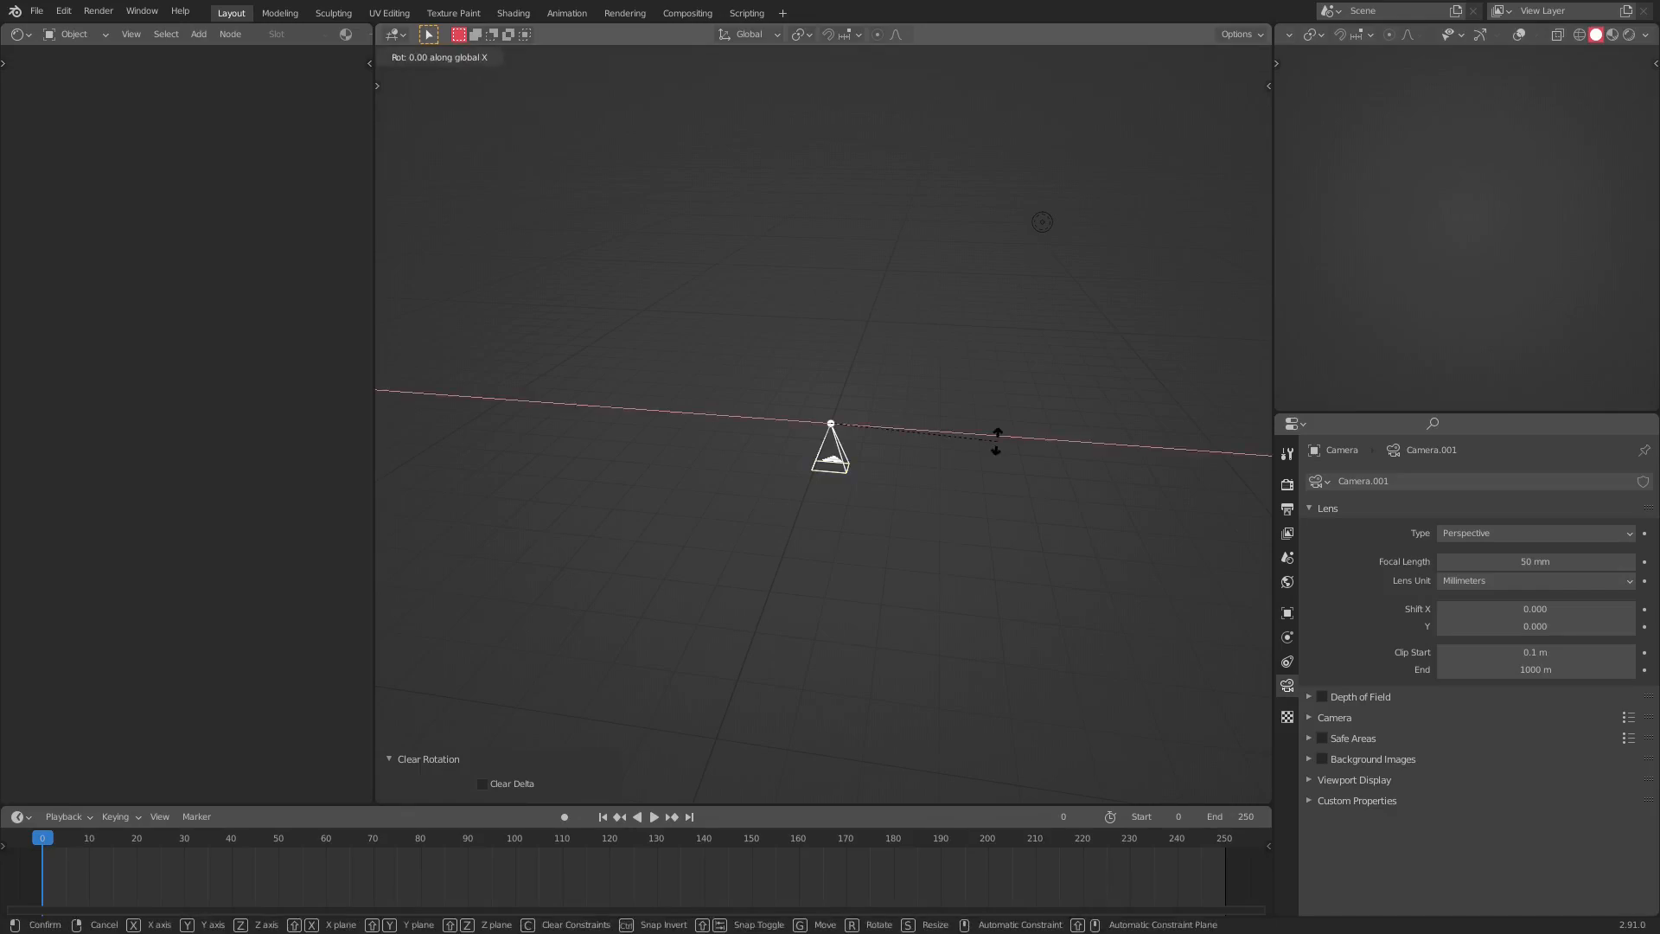
text(90)
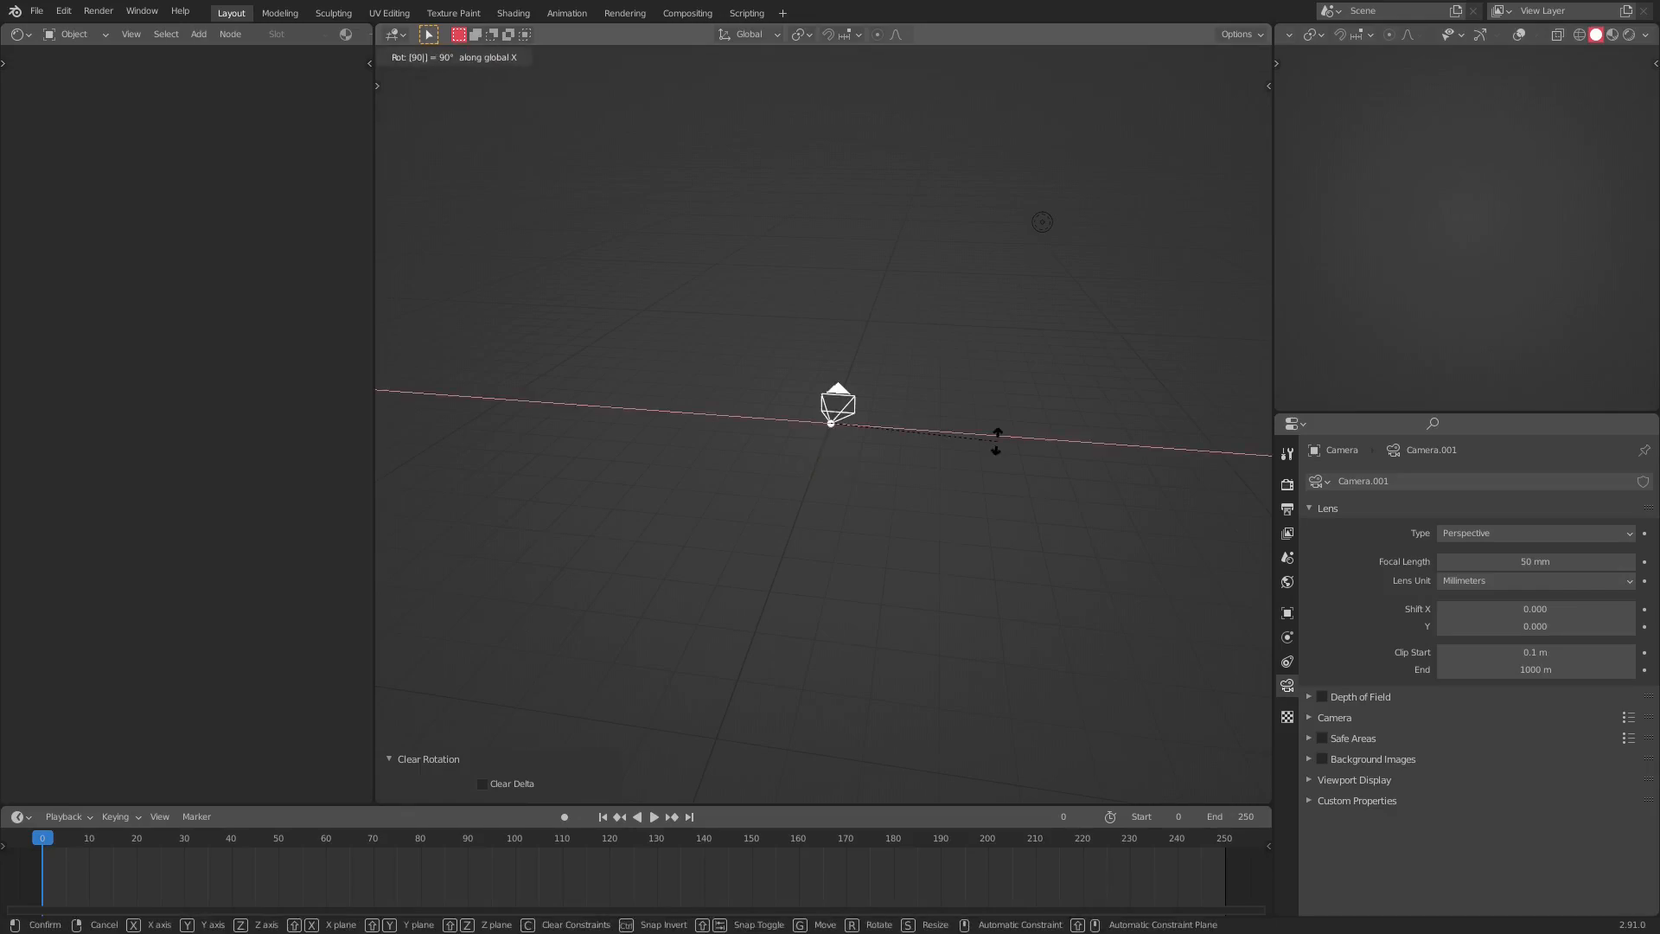
key(Return)
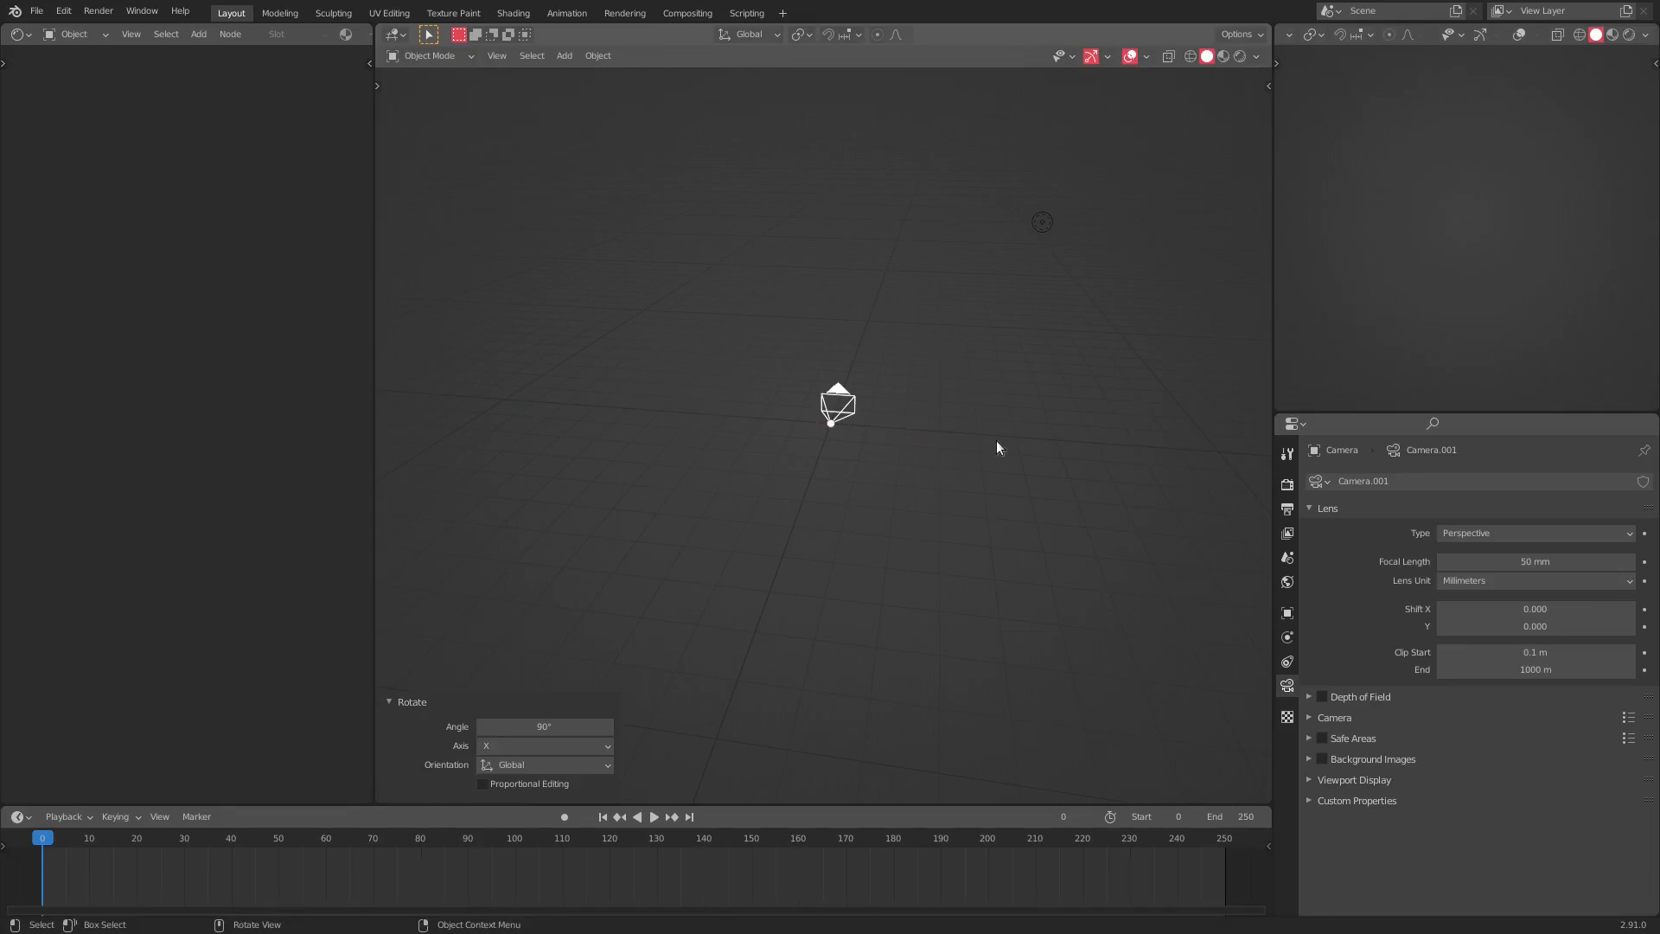
- Move the camera about -0.85 m along the global Y axis and switch the viewport to the camera view
key(g)
key(y)
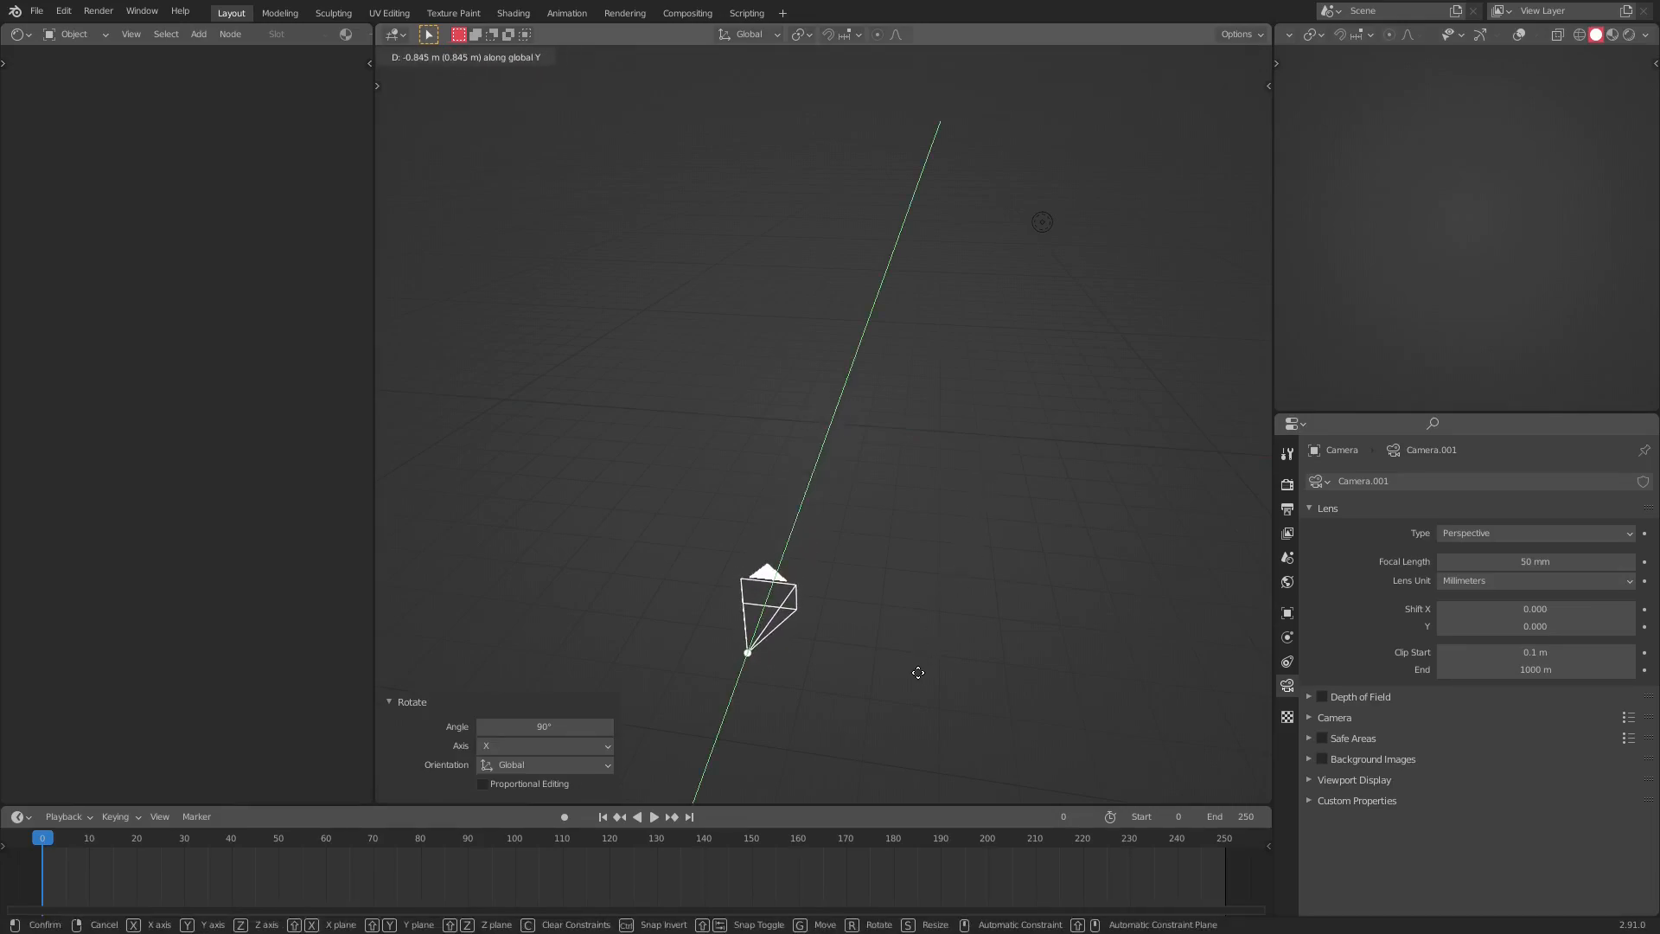
click(914, 671)
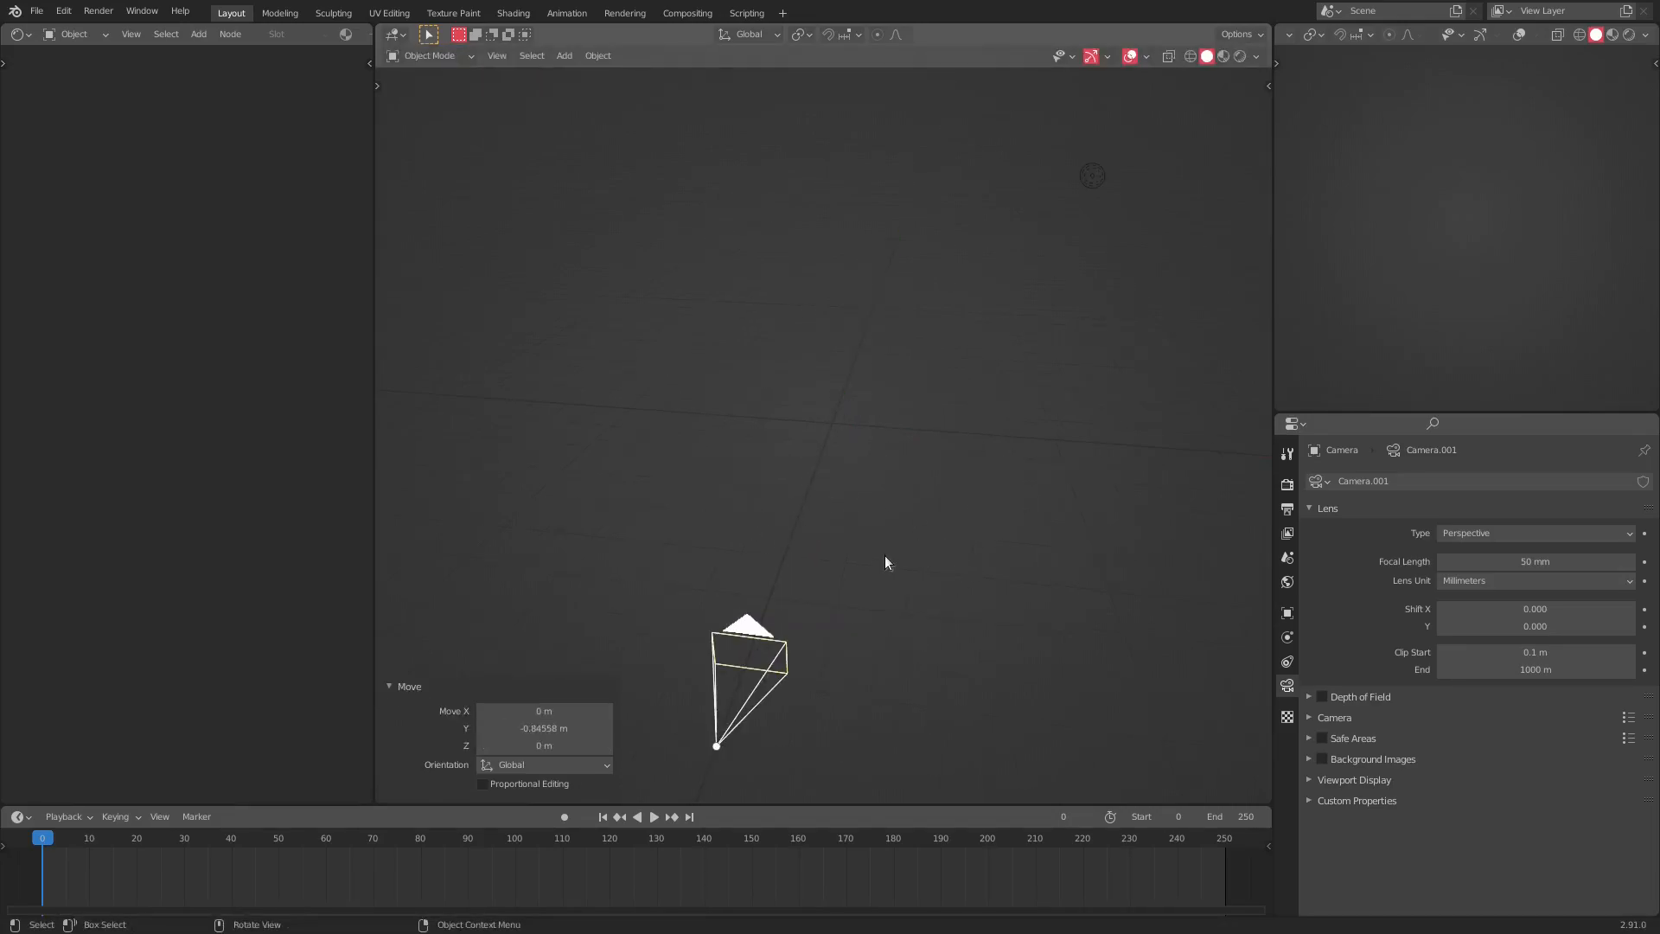
key(KP_0)
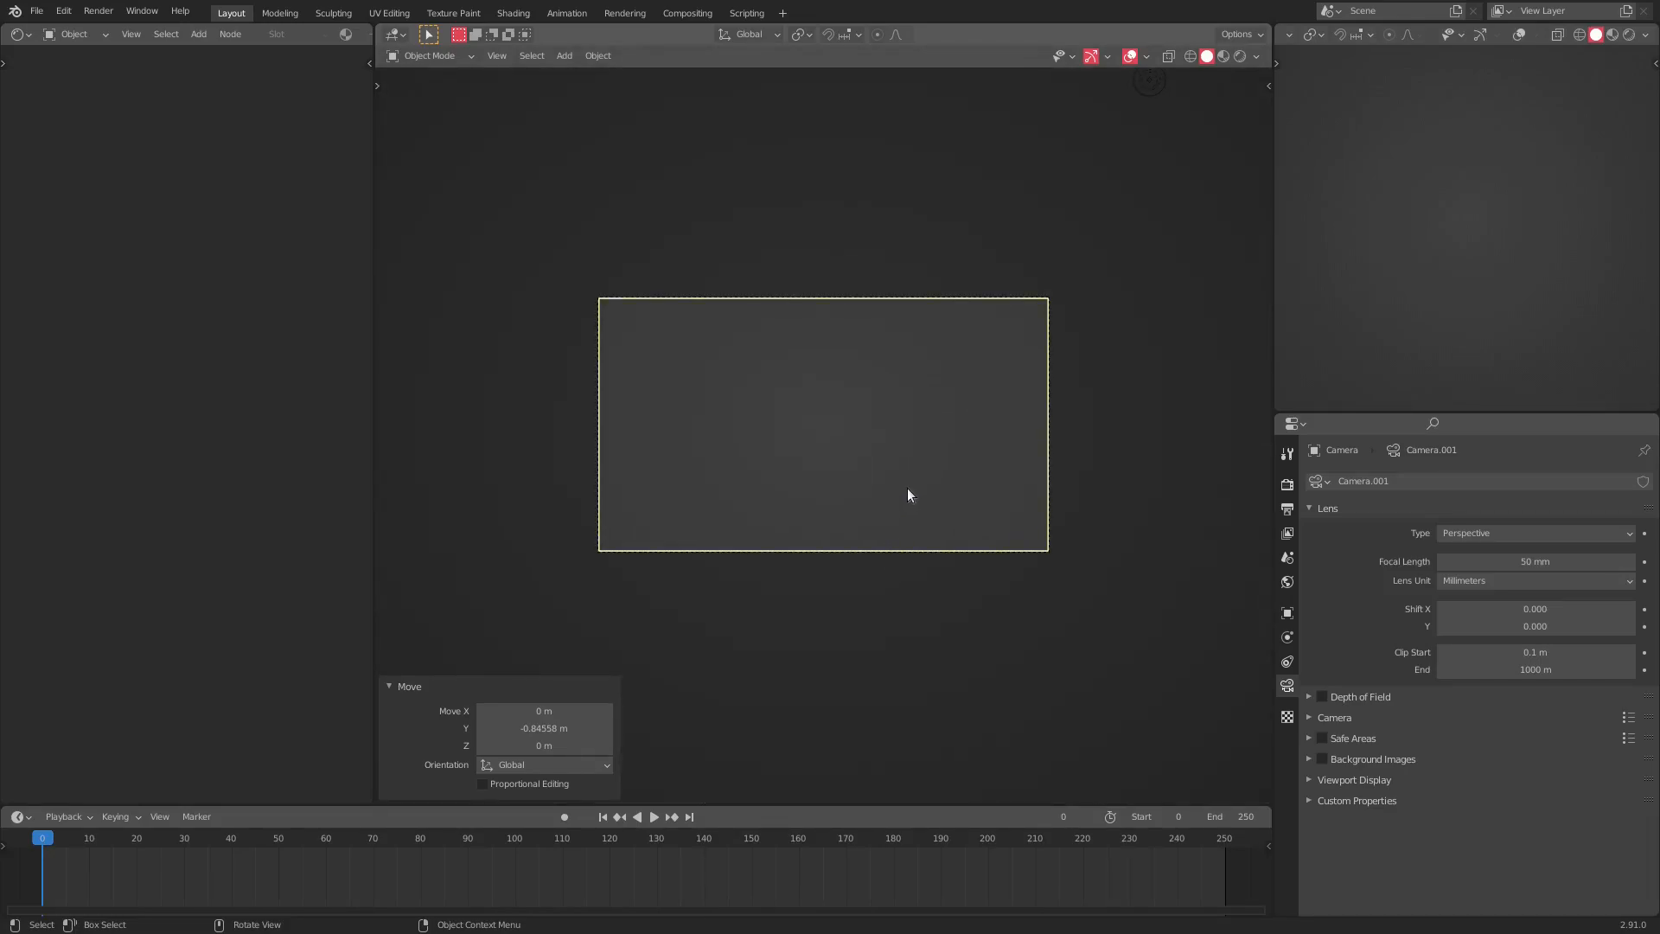
- Add a text object at the world origin and rotate it 90° around the global X axis to face the camera
scroll(832, 380, up, 2)
key(shift+a)
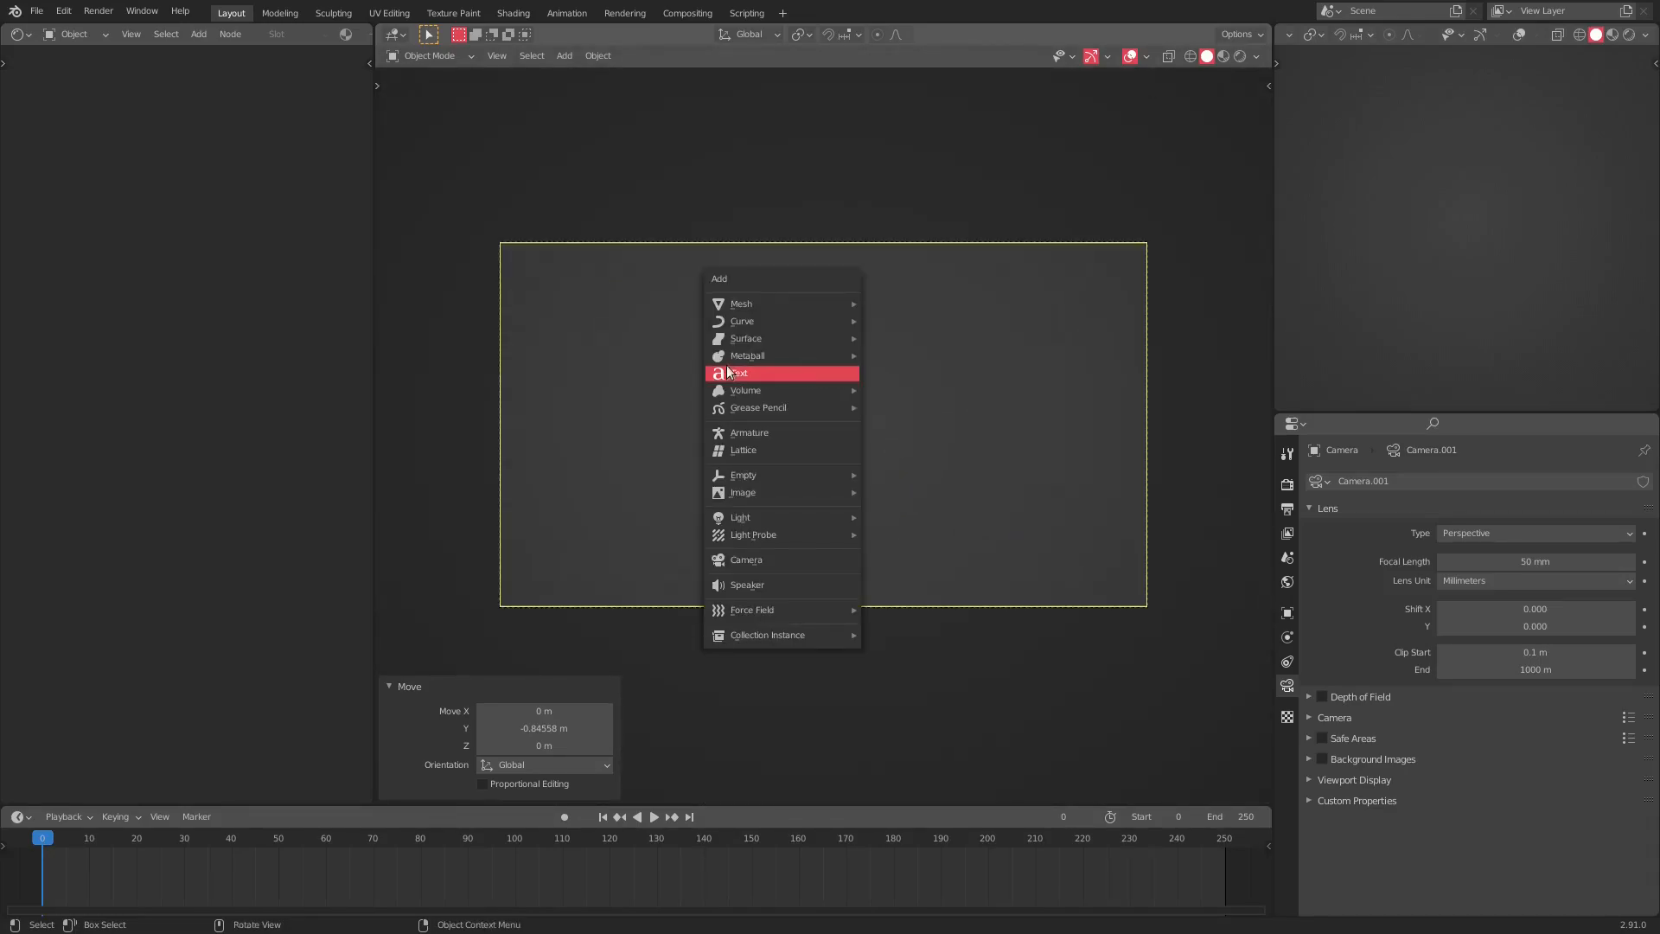
click(761, 376)
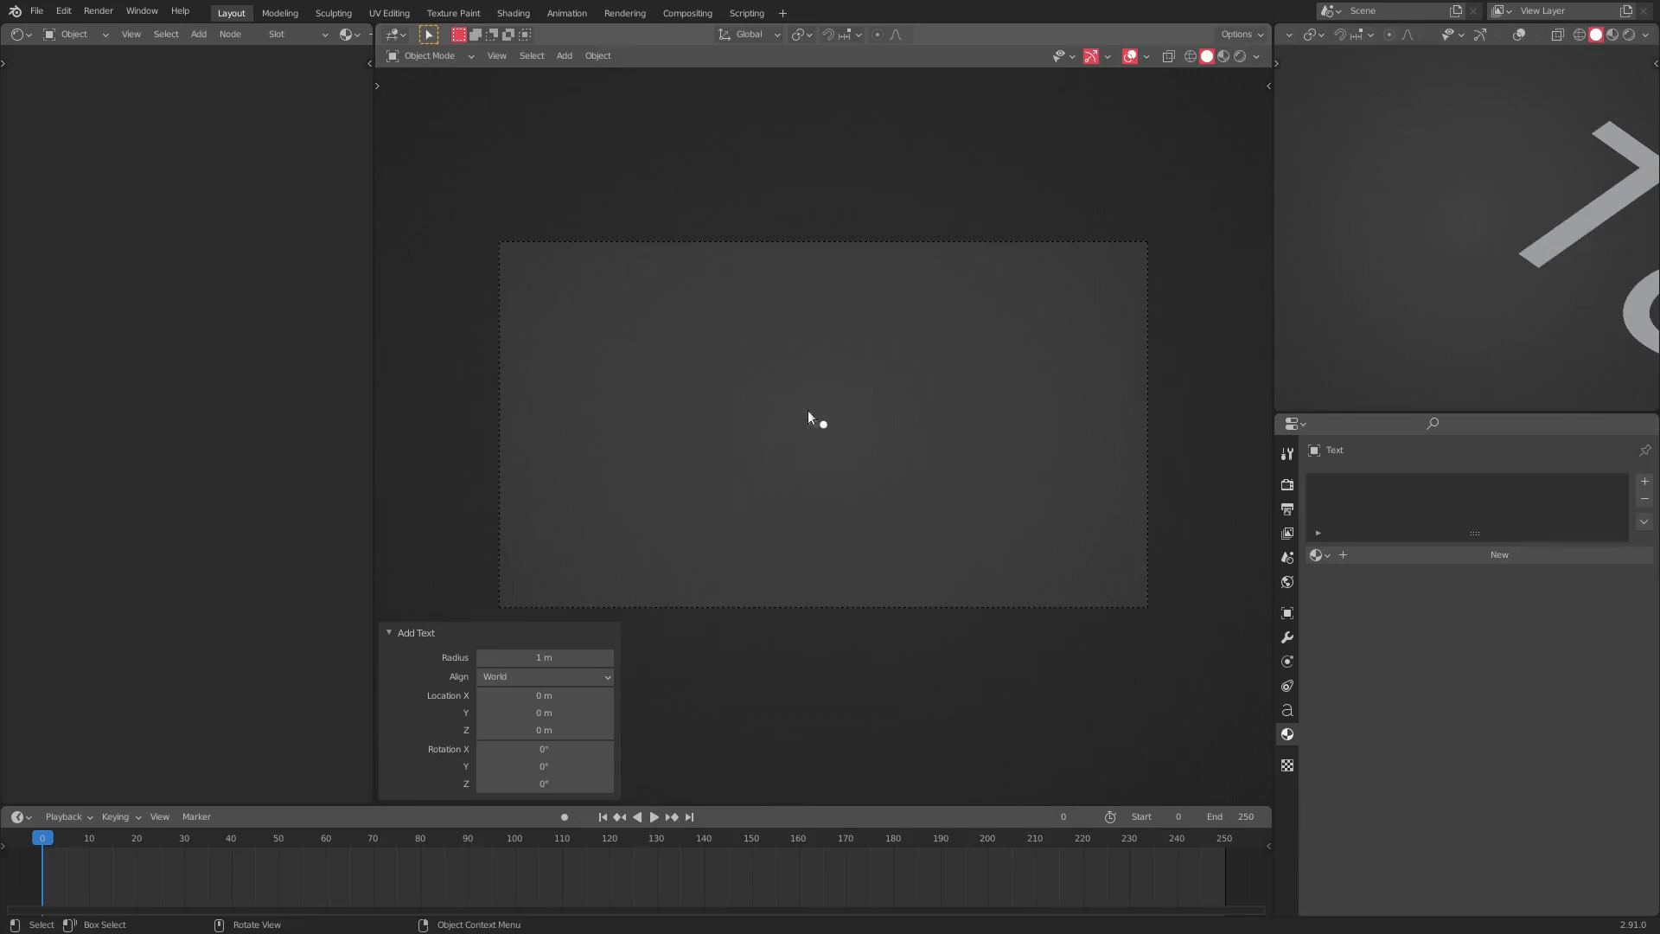
scroll(865, 413, up, 3)
text(r)
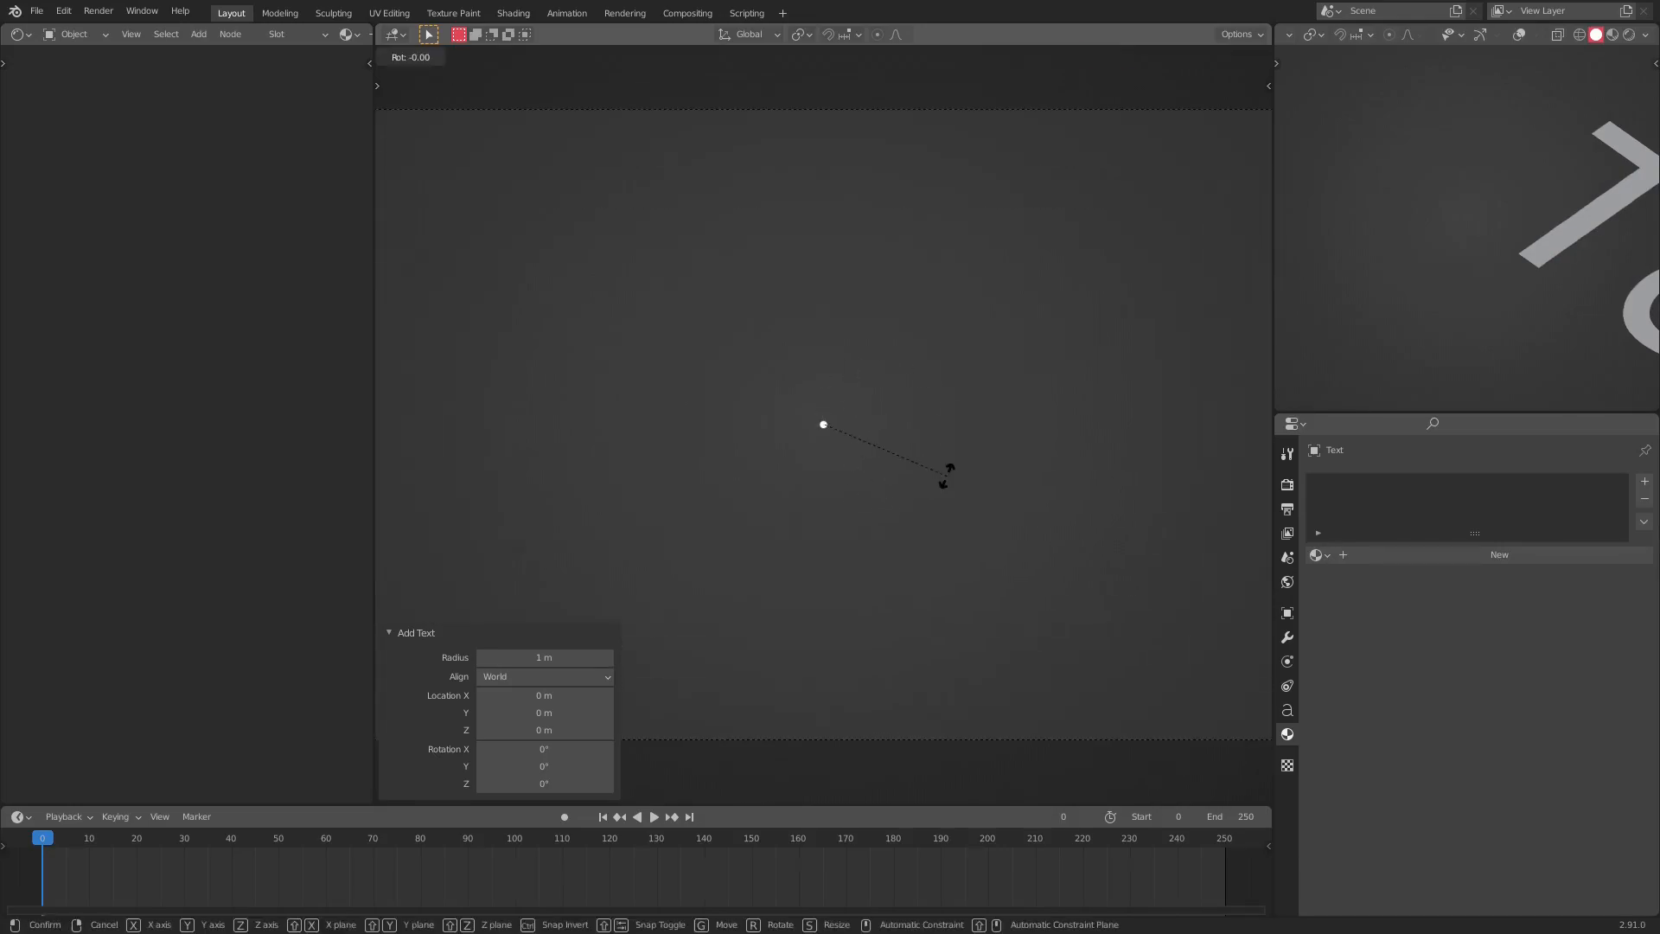
text(x90)
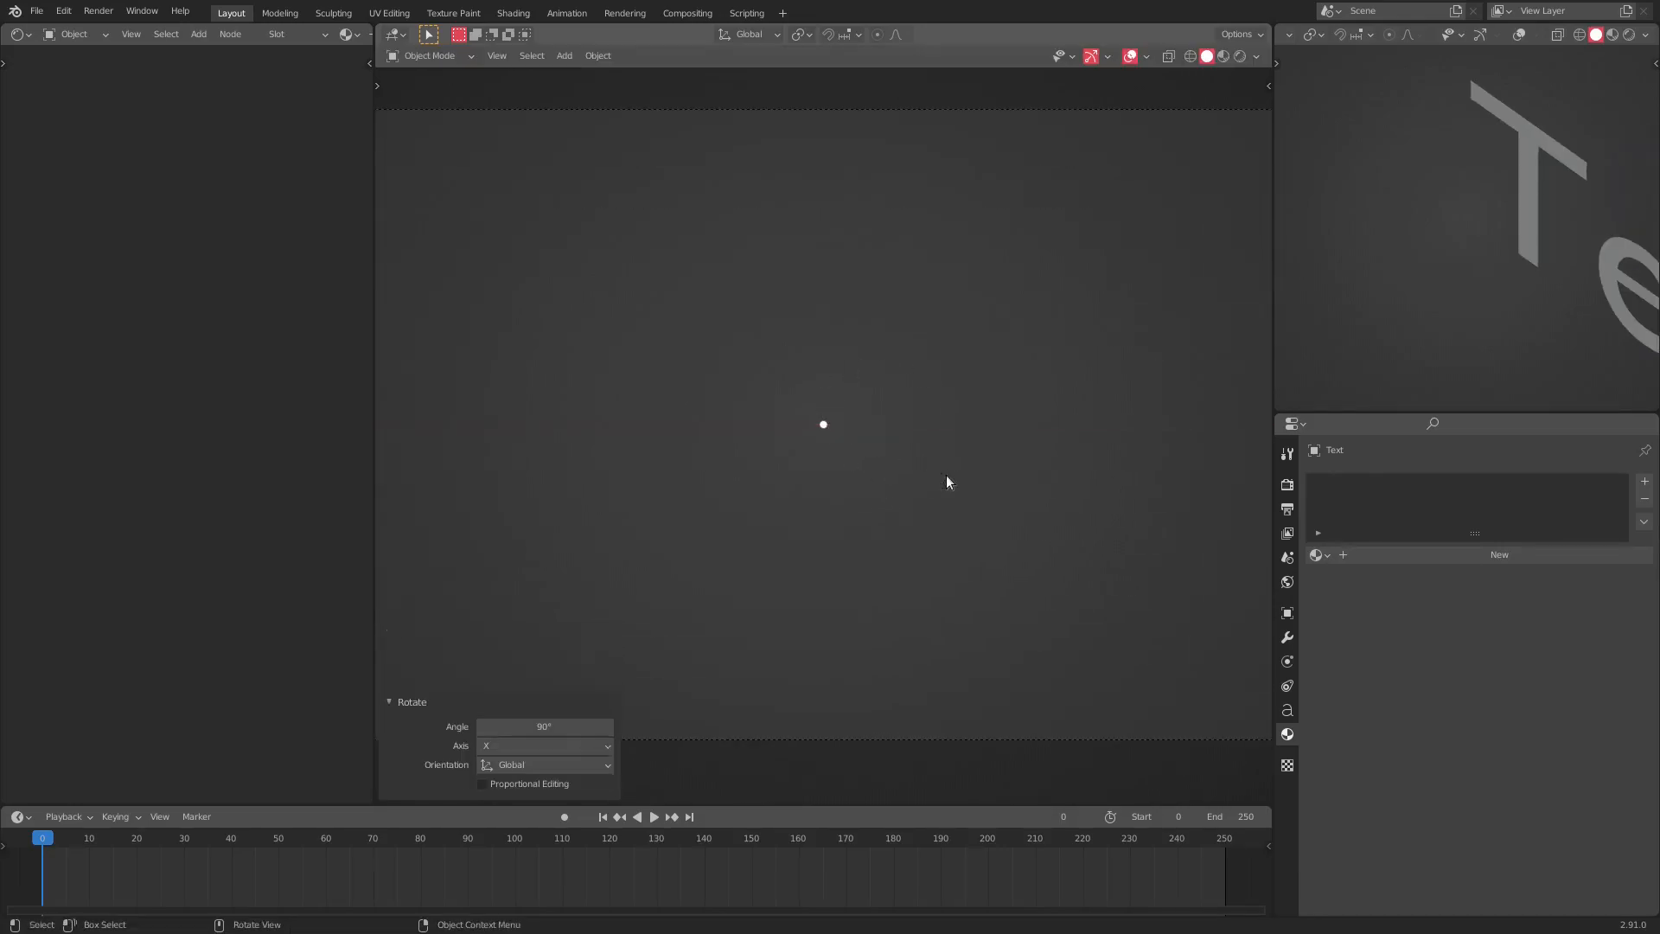
key(Return)
- Scale the text object down by a factor of about 0.07 to fit within the camera frame
scroll(952, 429, down, 5)
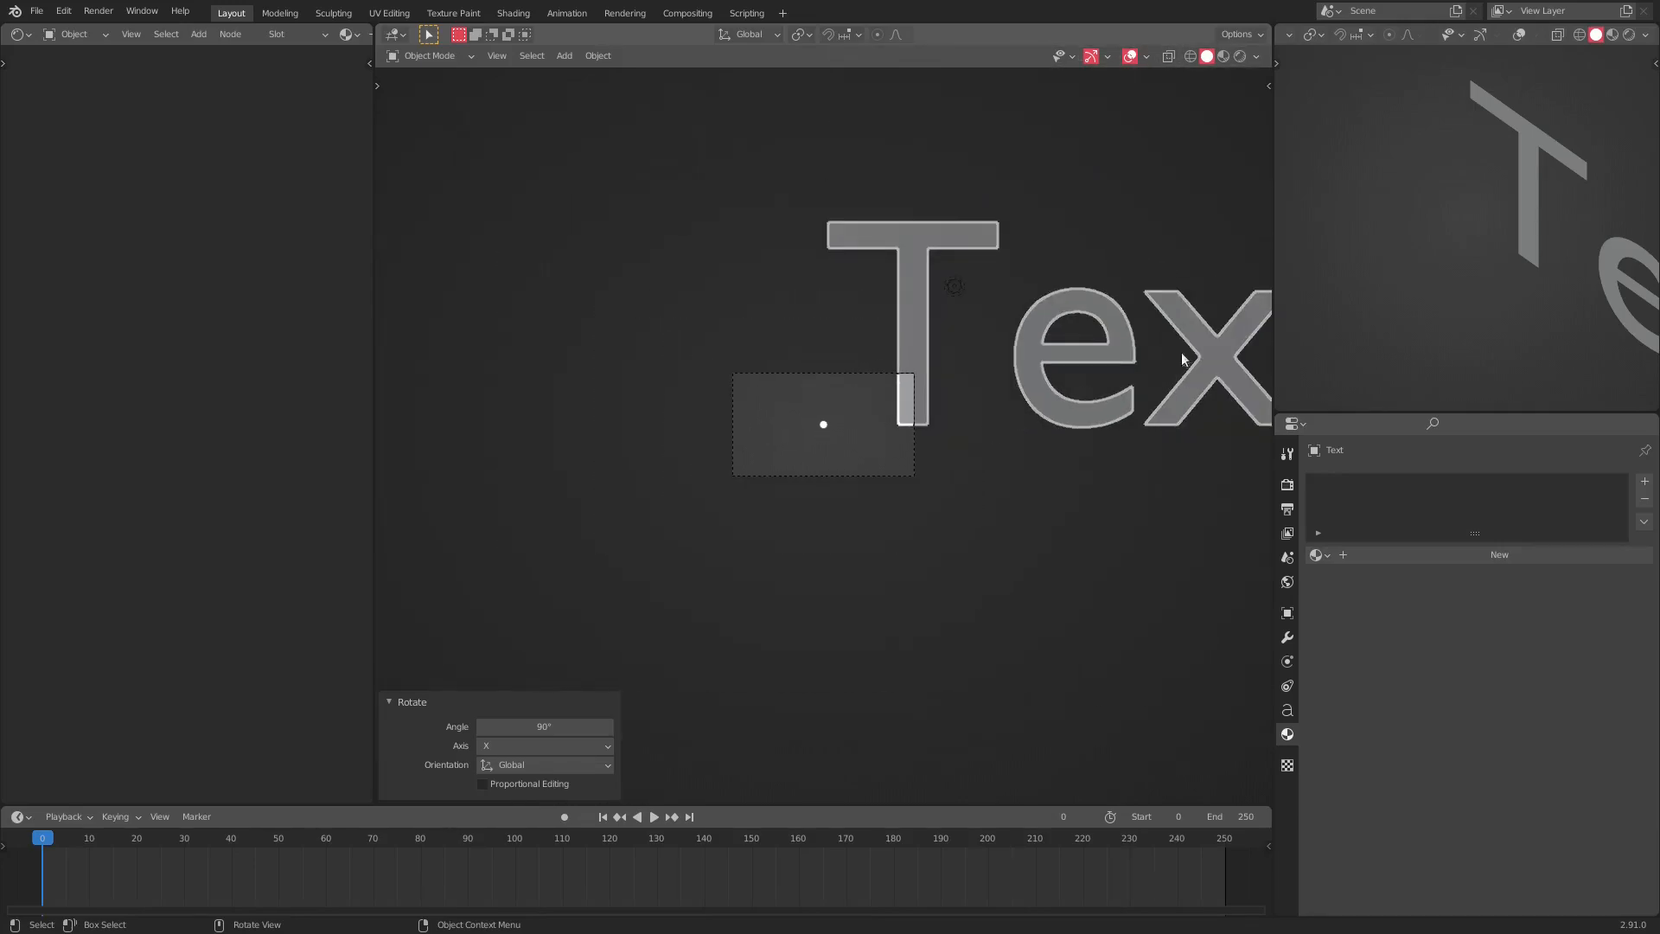
key(s)
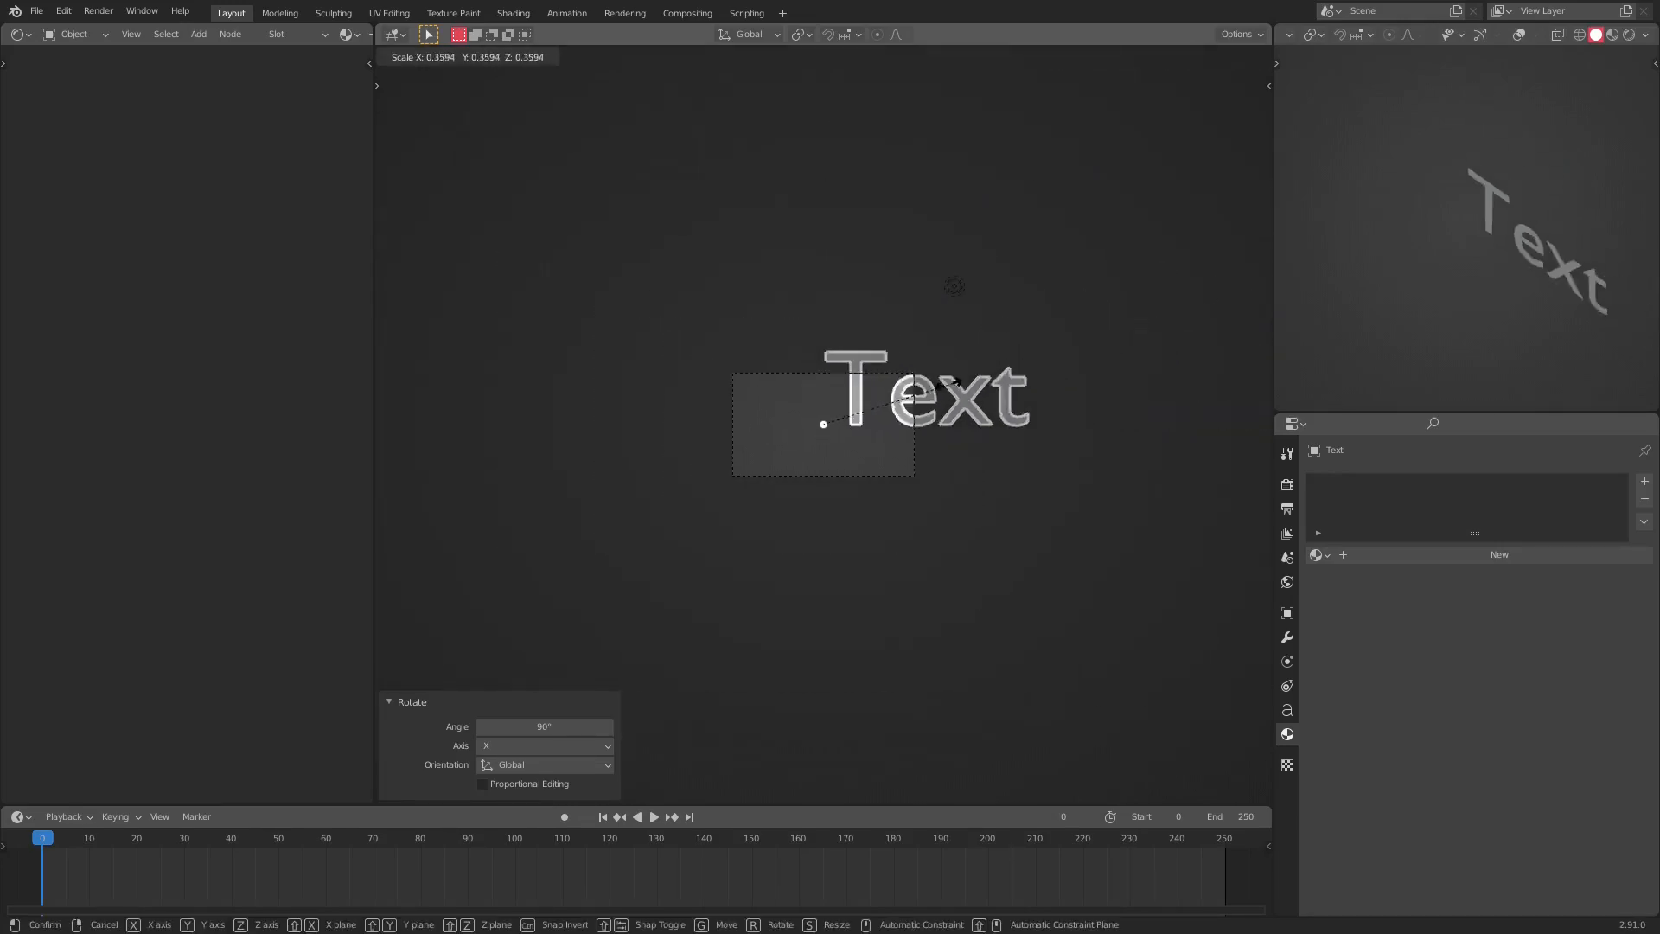
click(849, 415)
scroll(1029, 382, up, 5)
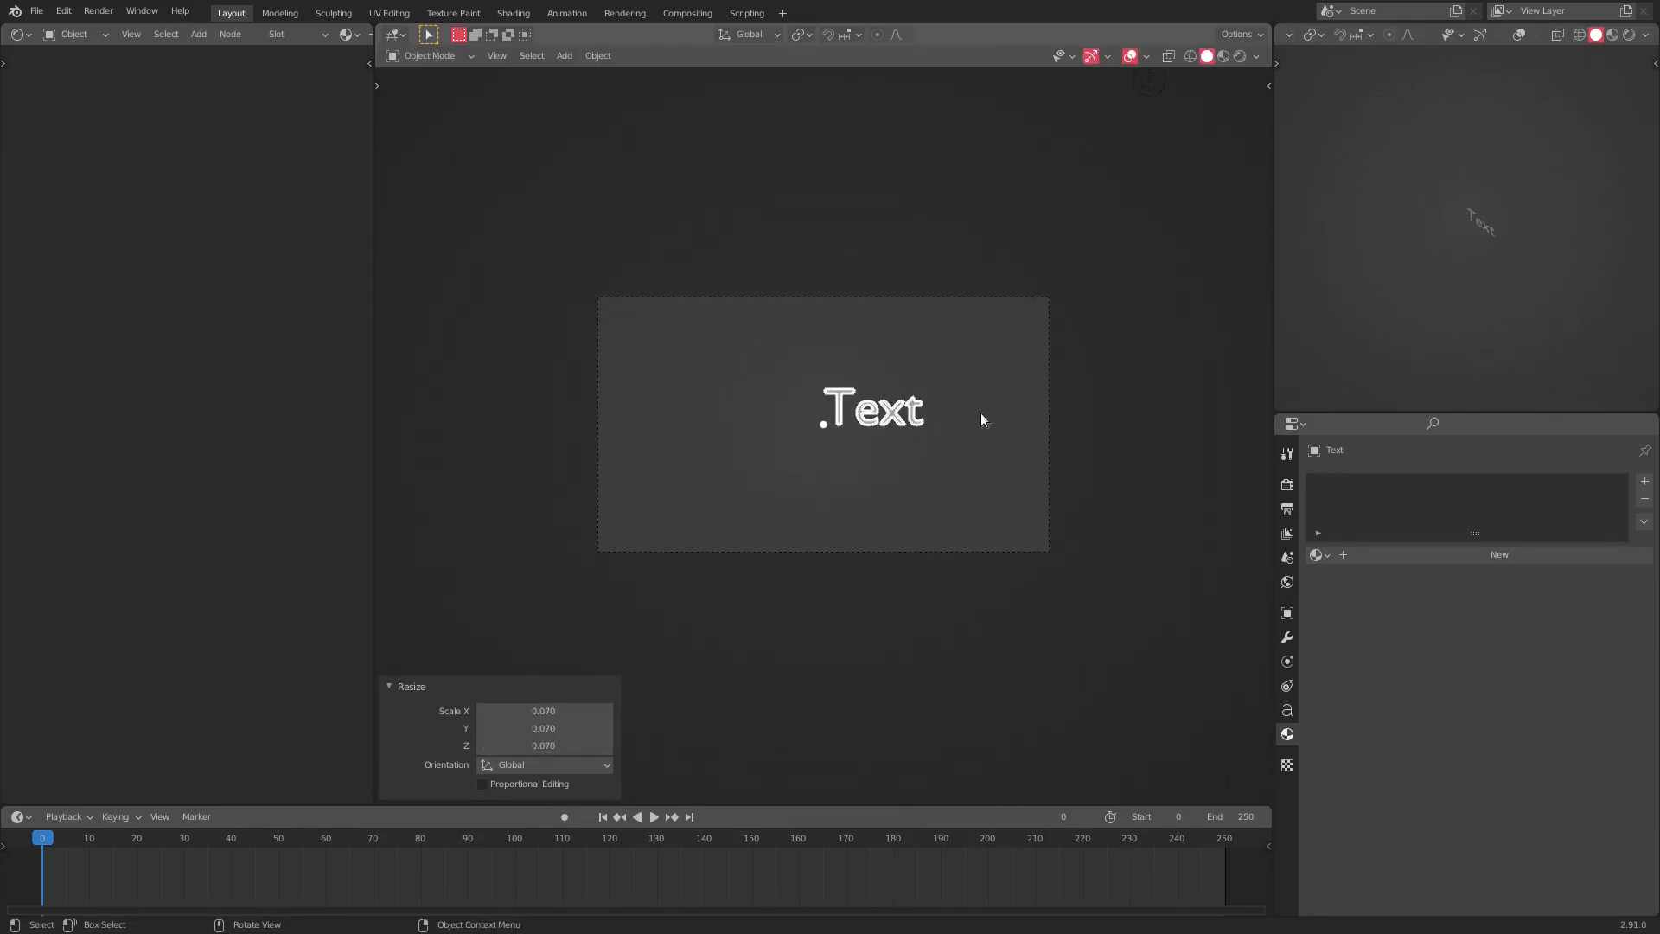
scroll(981, 414, up, 3)
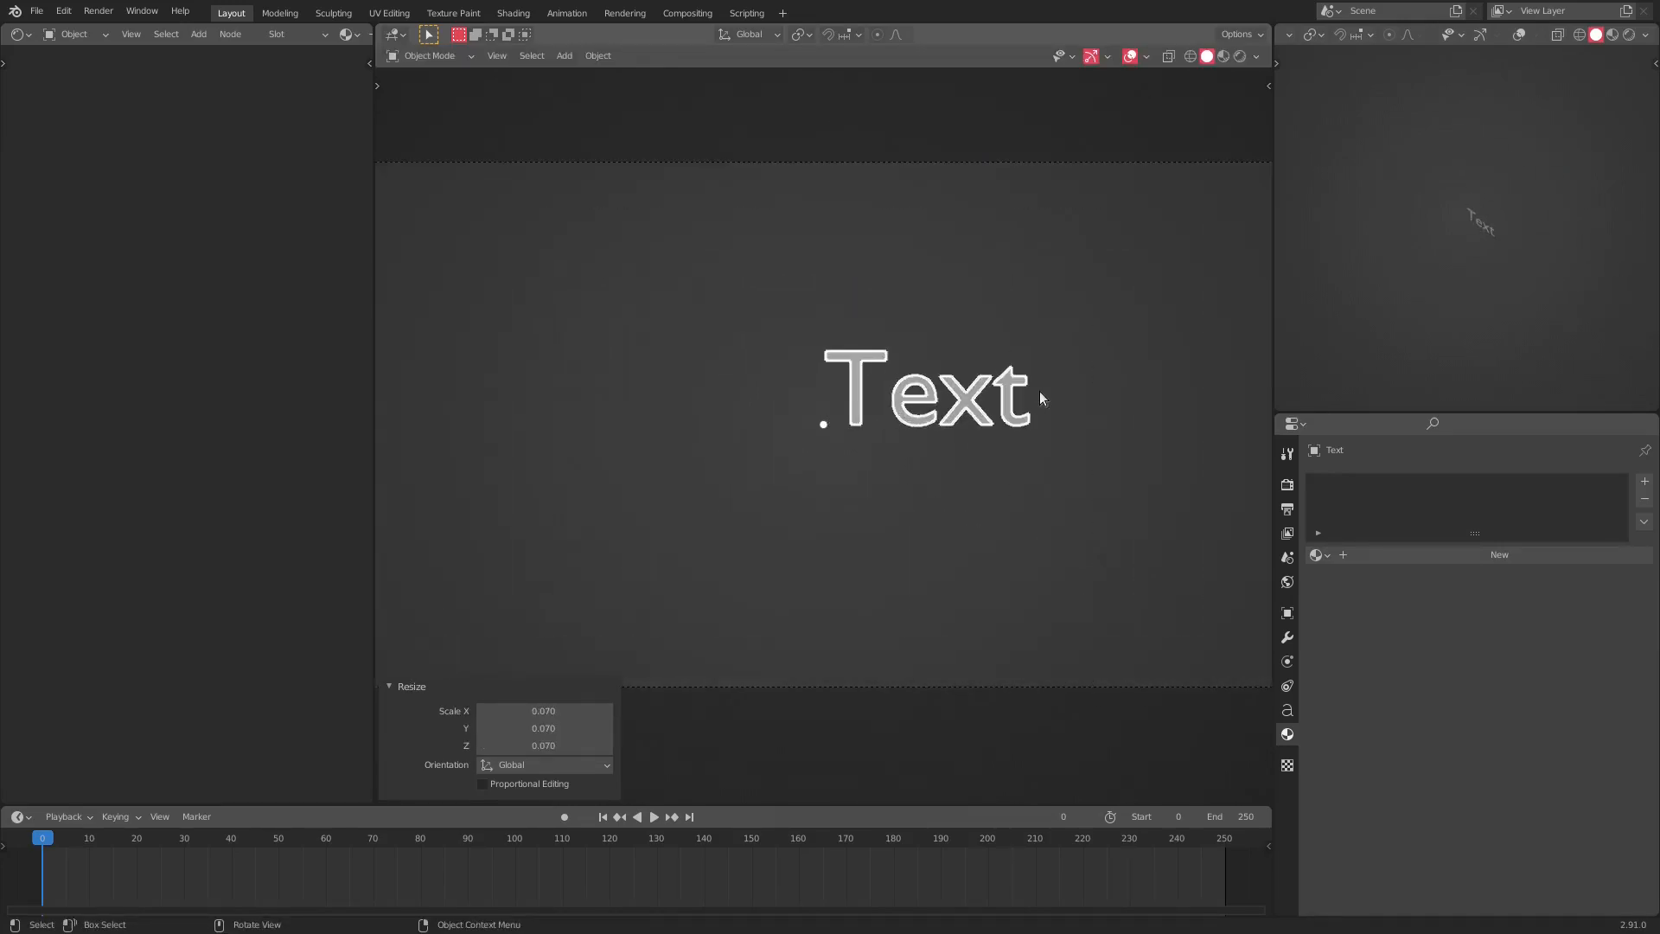
- Adjust the text's size in the camera frame by scaling it by about 0.724 and again by about 1.839
key(s)
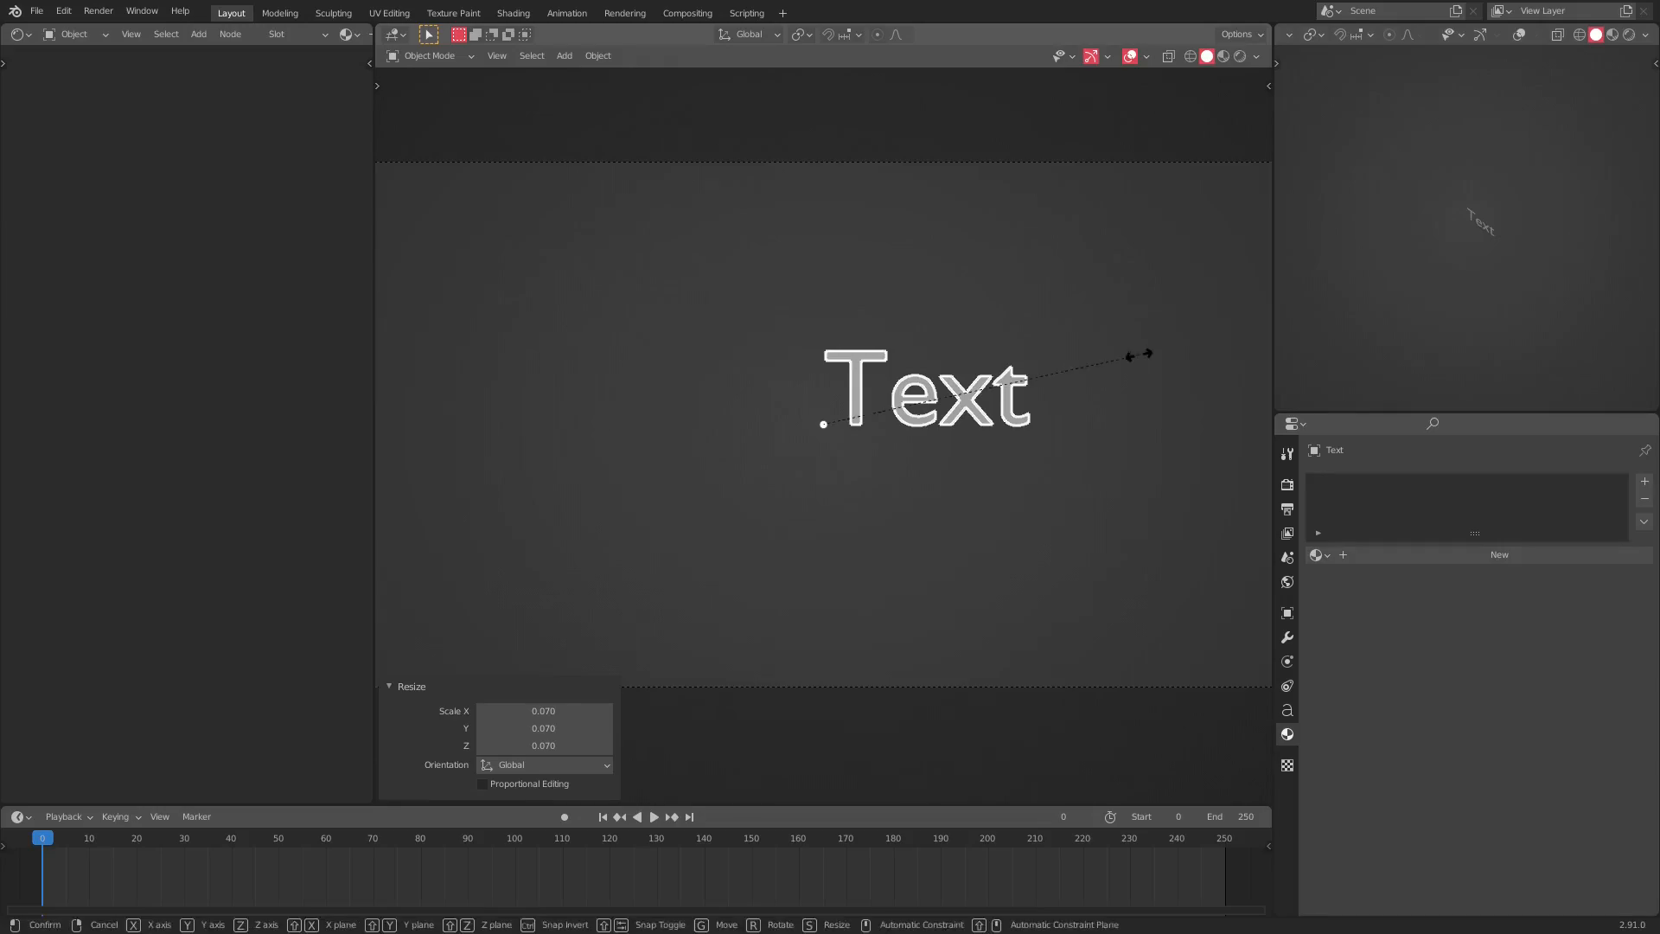
click(1049, 402)
scroll(1030, 429, down, 3)
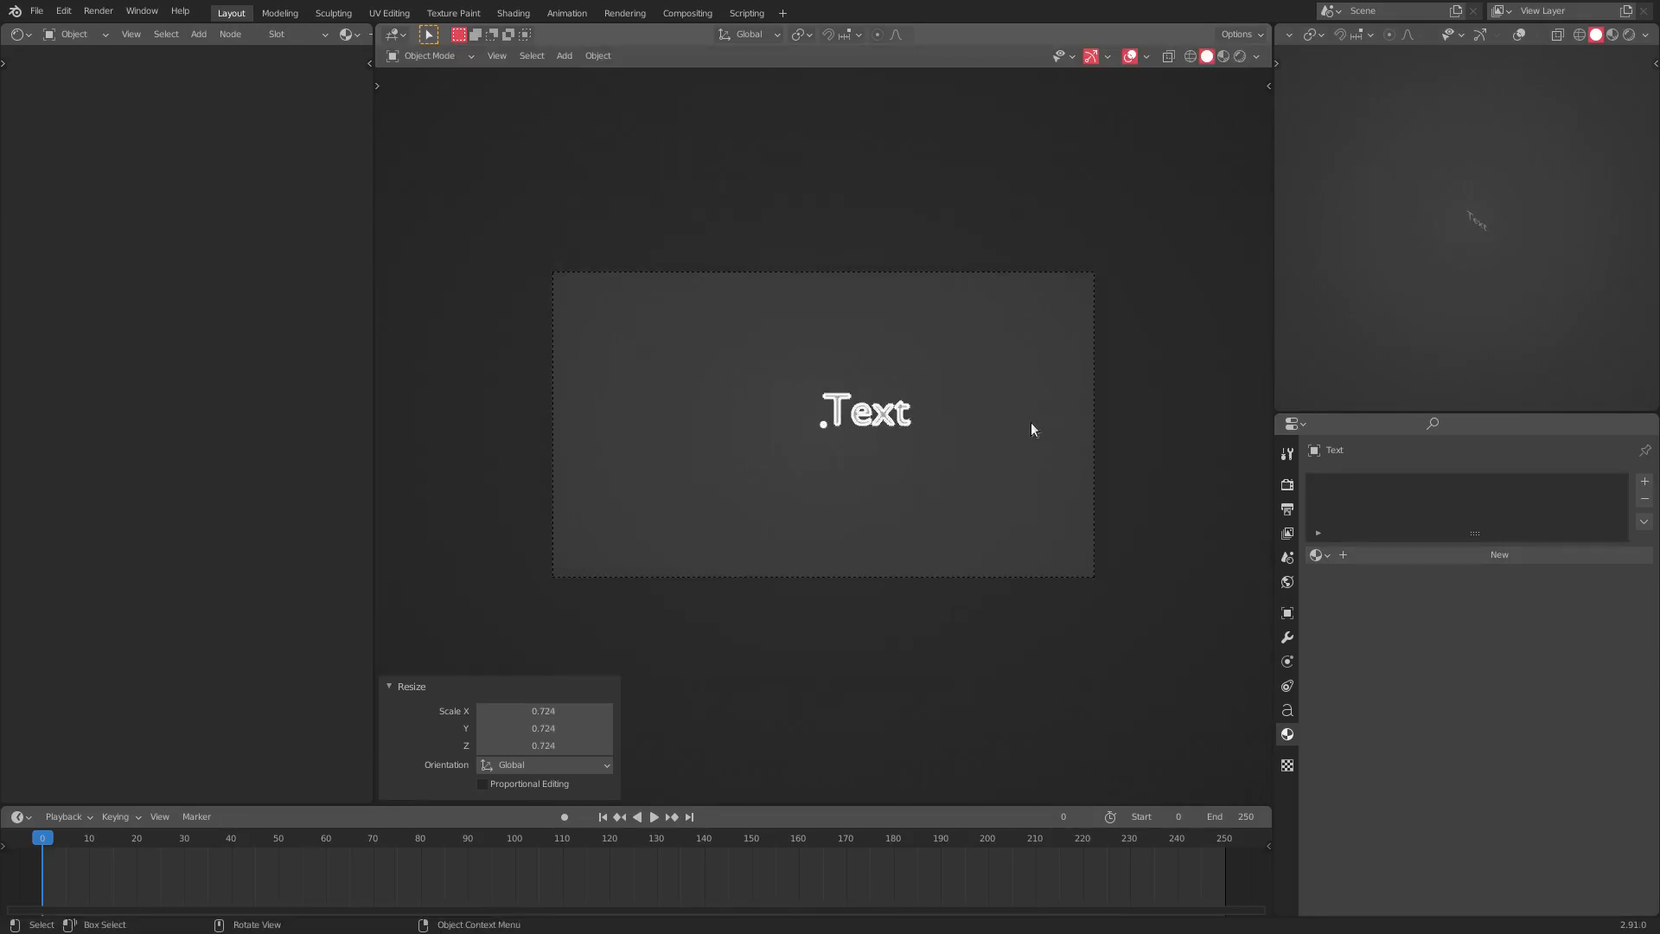
key(s)
click(1197, 370)
scroll(1072, 448, up, 1)
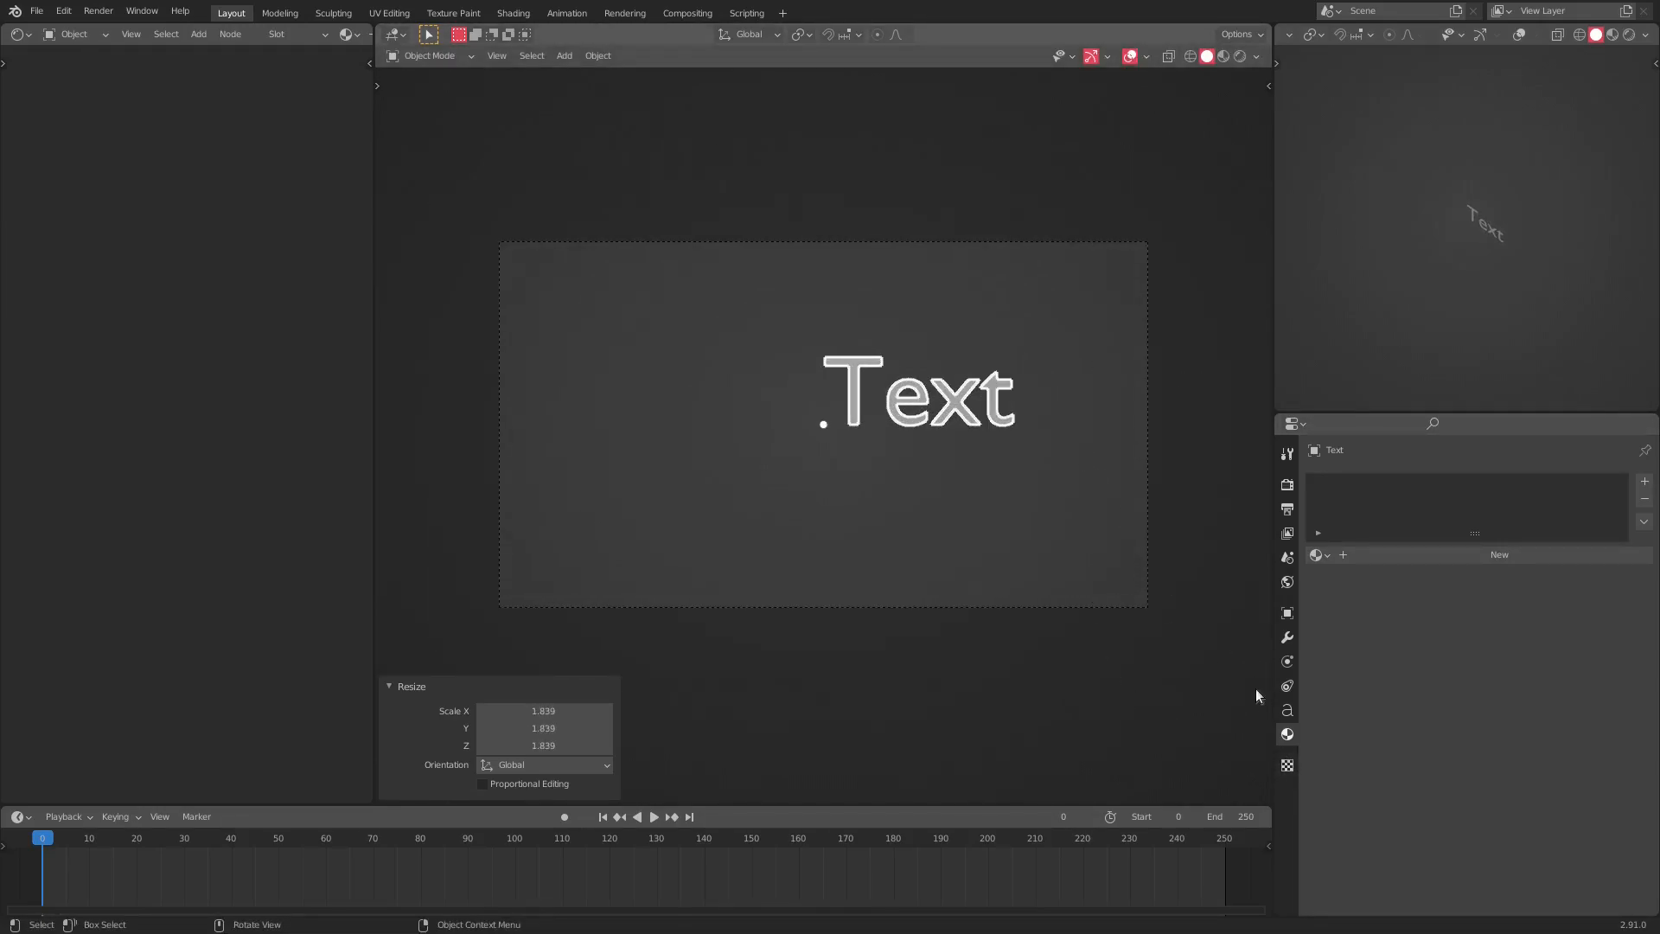
- Load the Anybody-ExtraExpandedExtraBold font file from disk as the text's regular font
click(1287, 710)
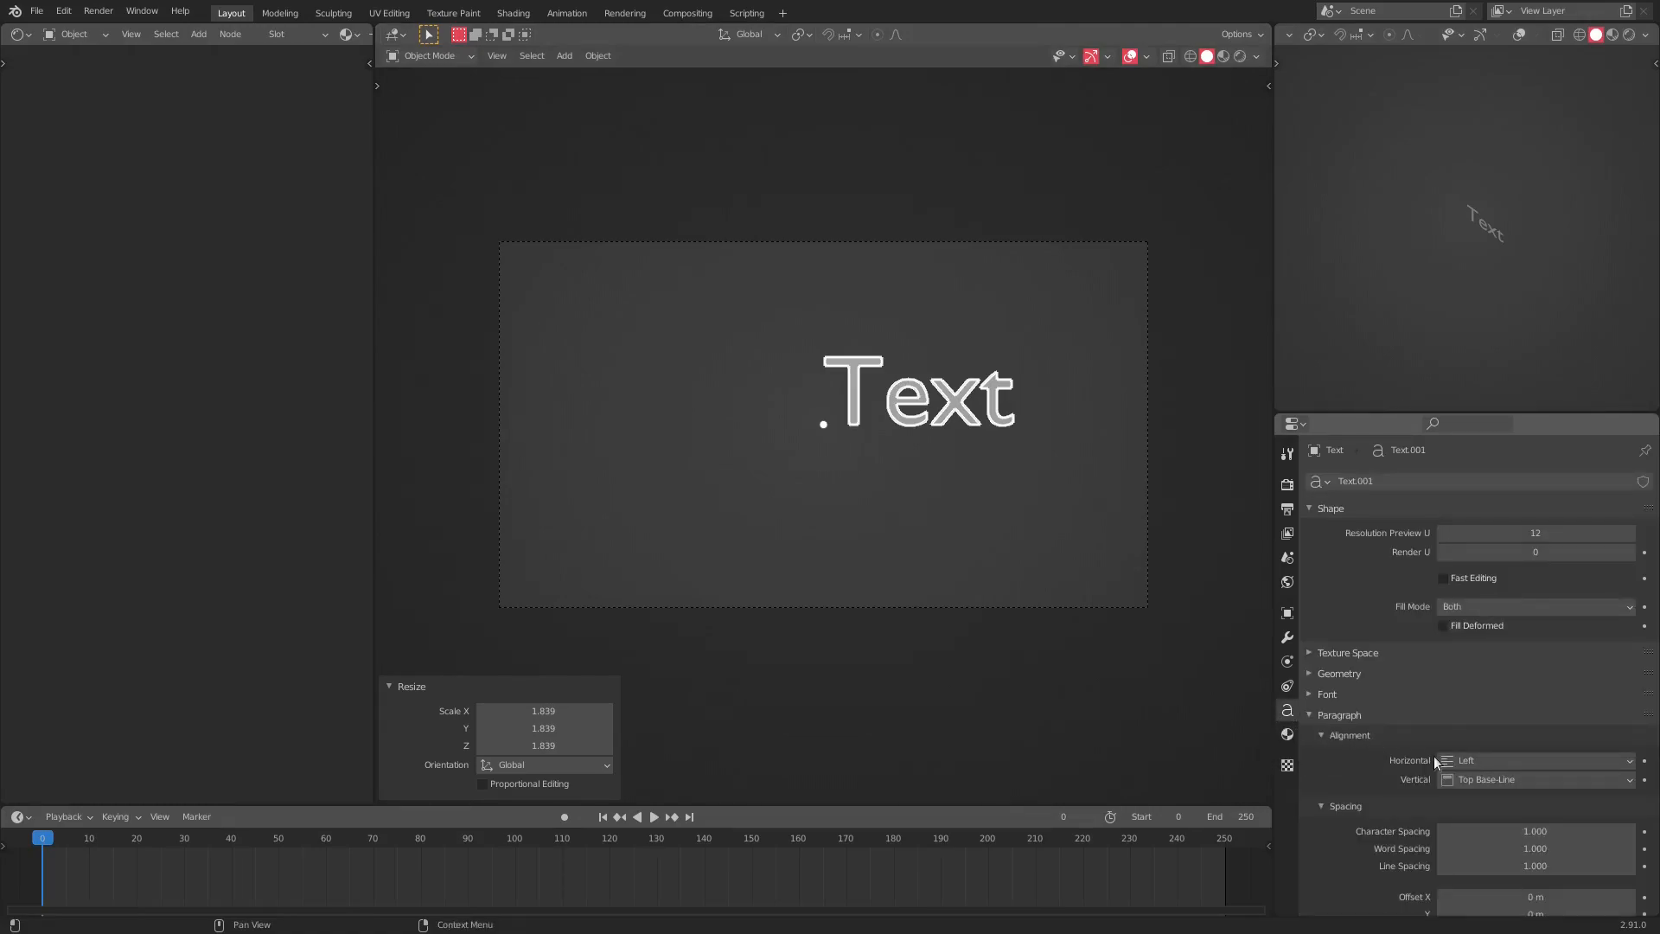
click(1319, 694)
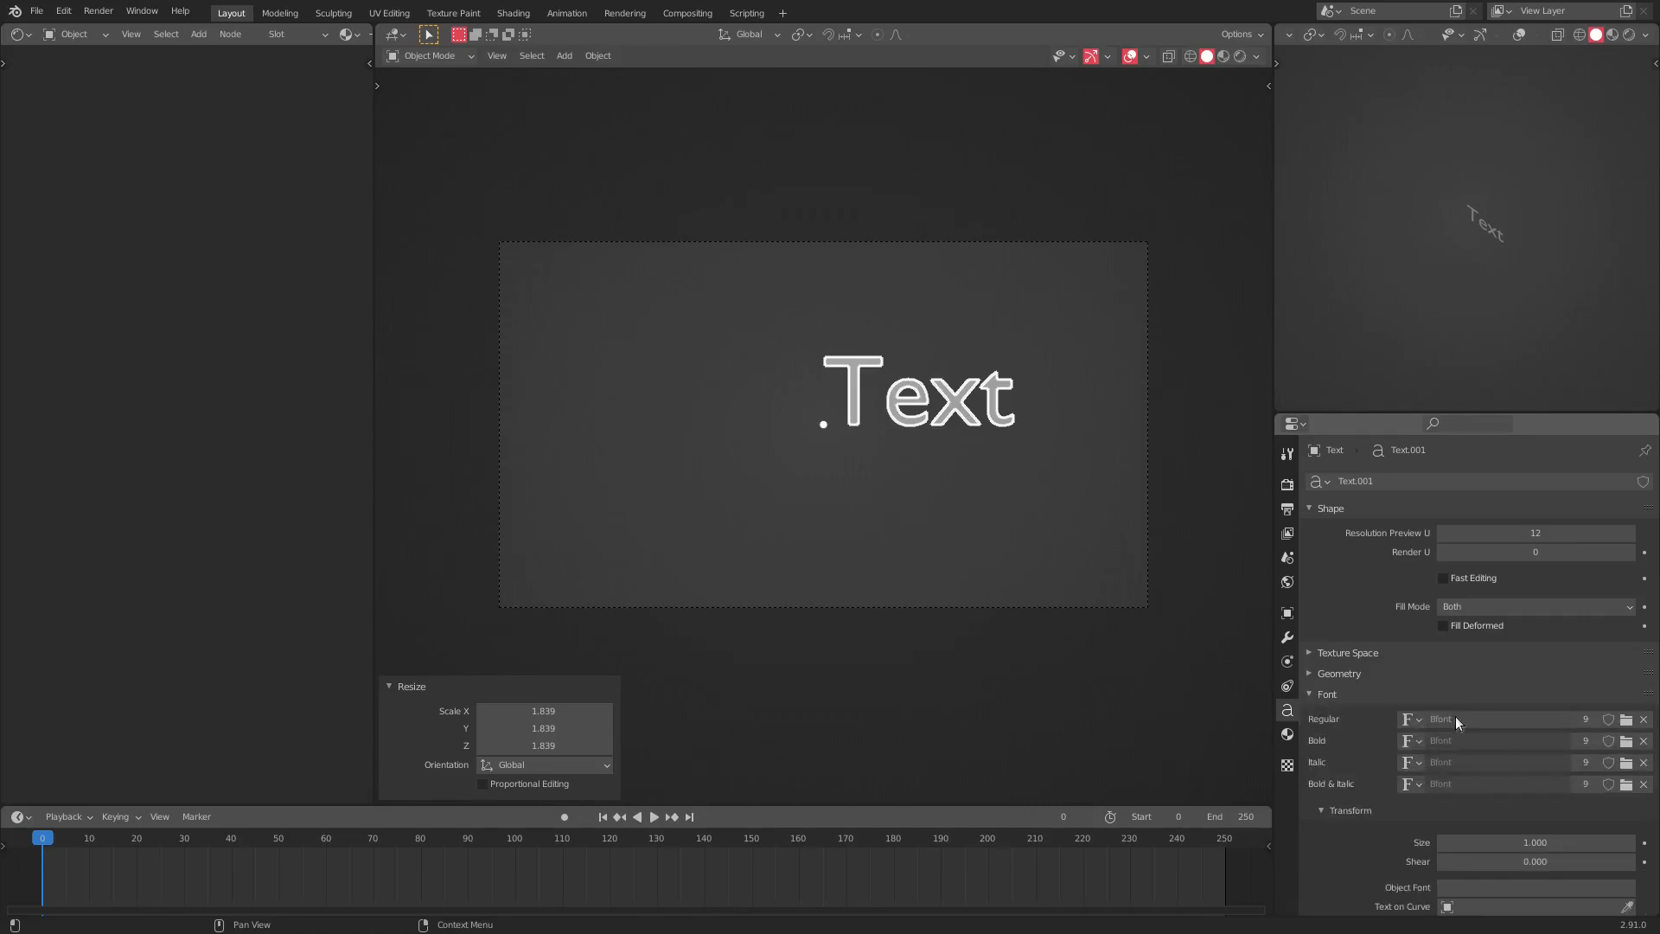
click(1628, 720)
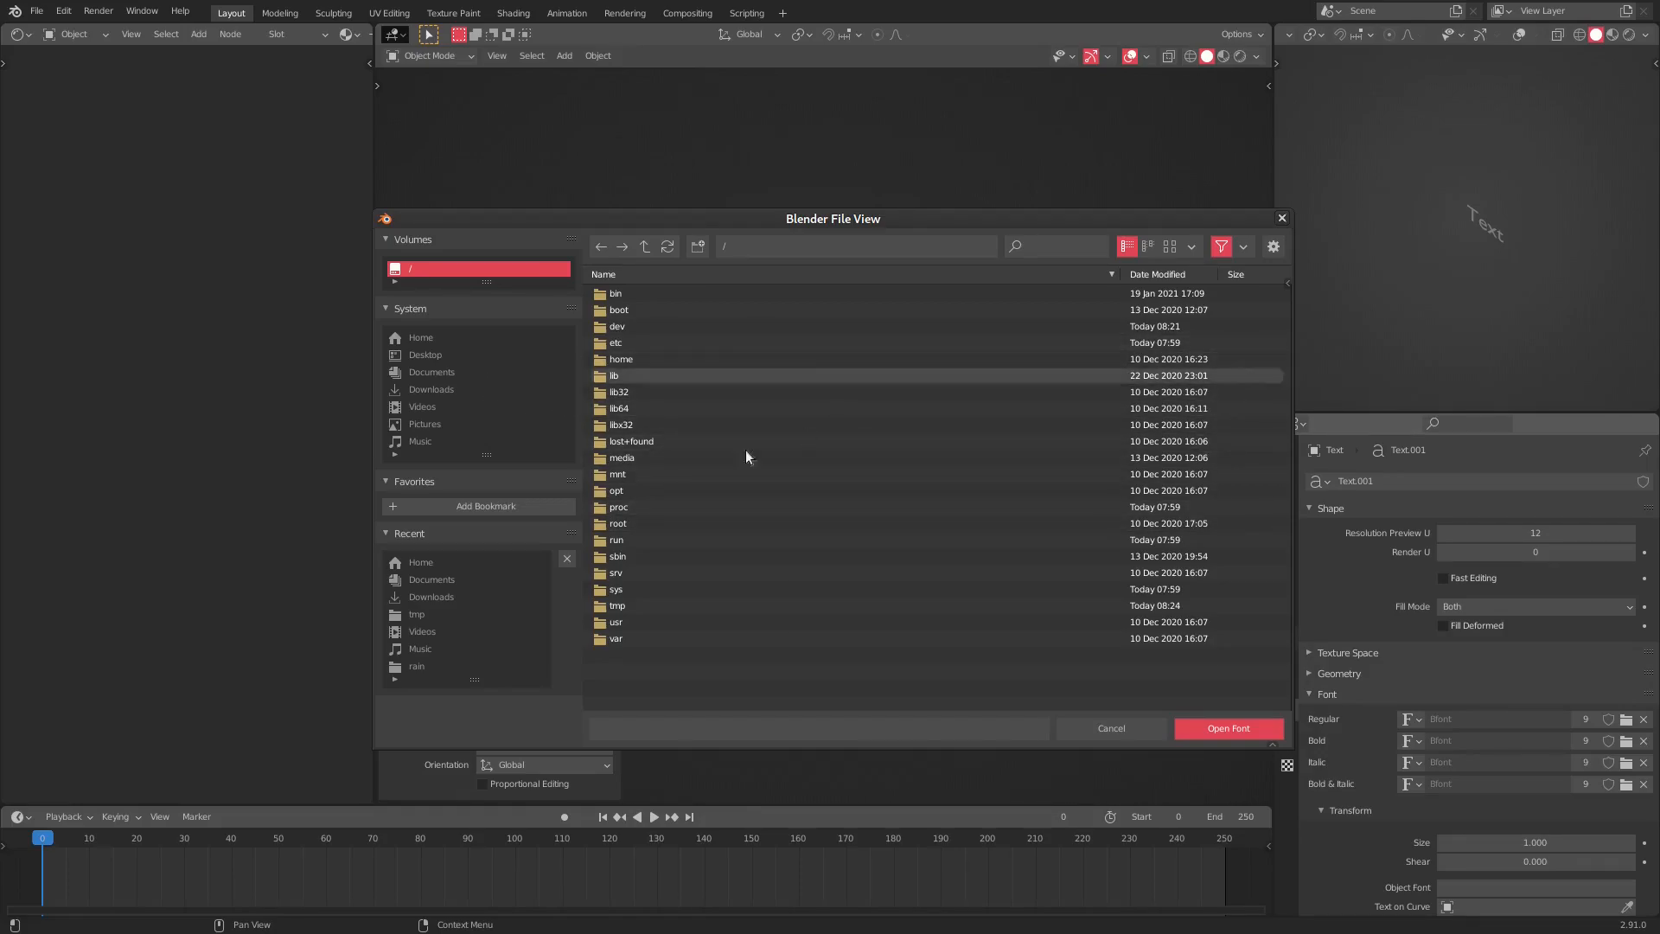
click(650, 358)
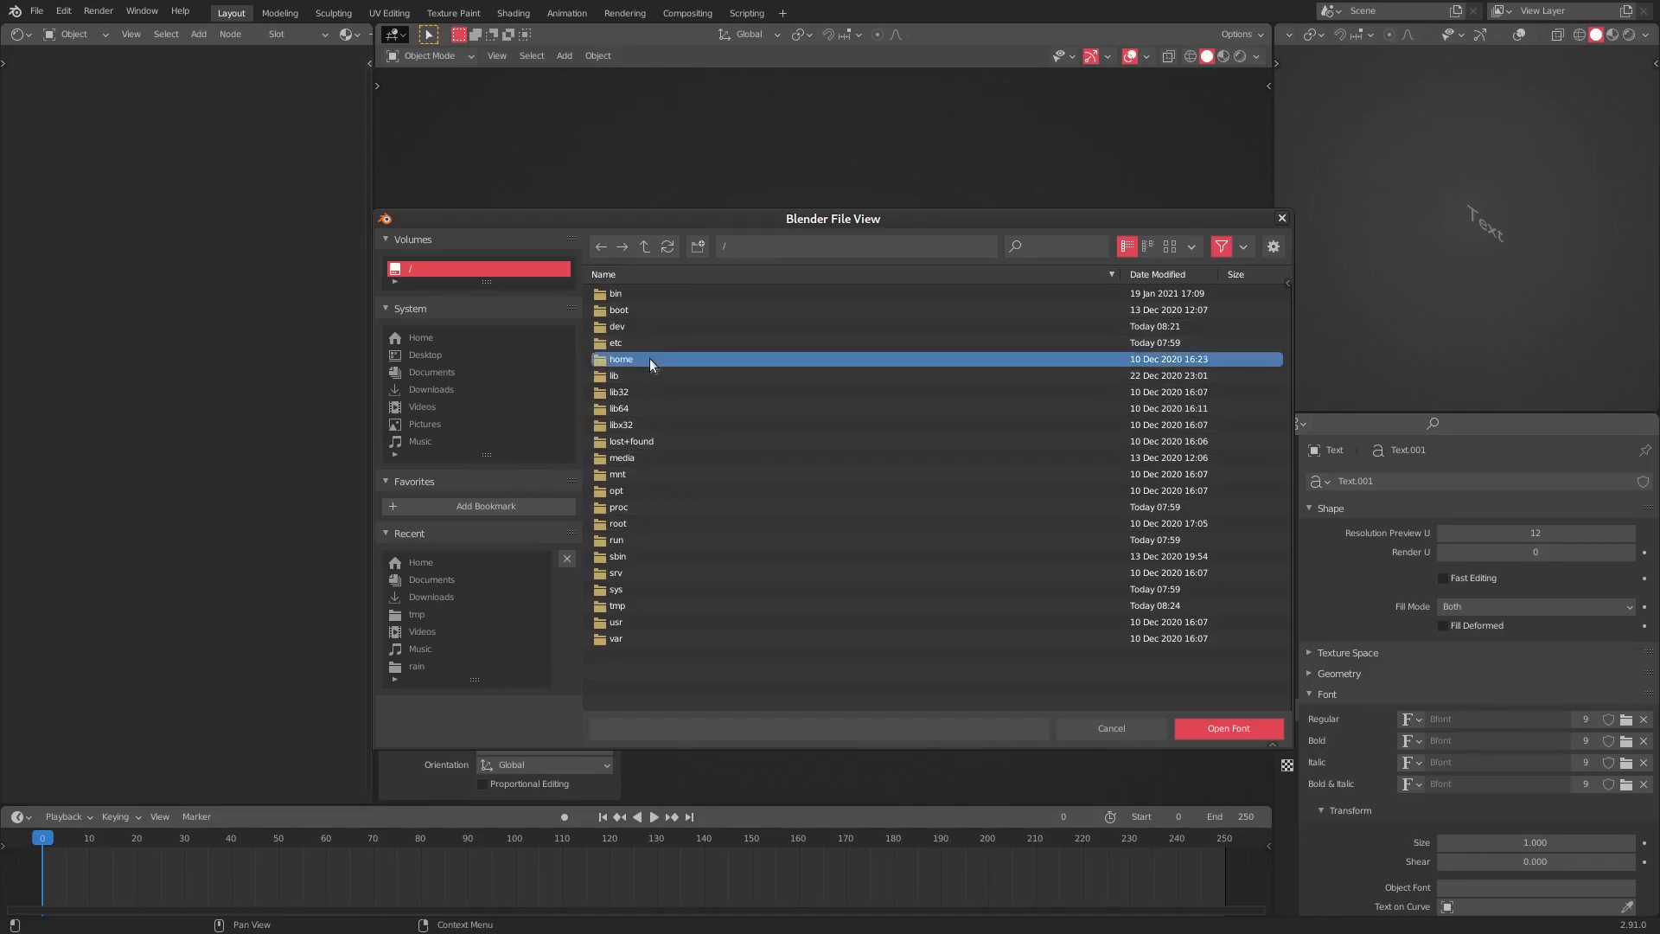
double_click(651, 358)
double_click(631, 297)
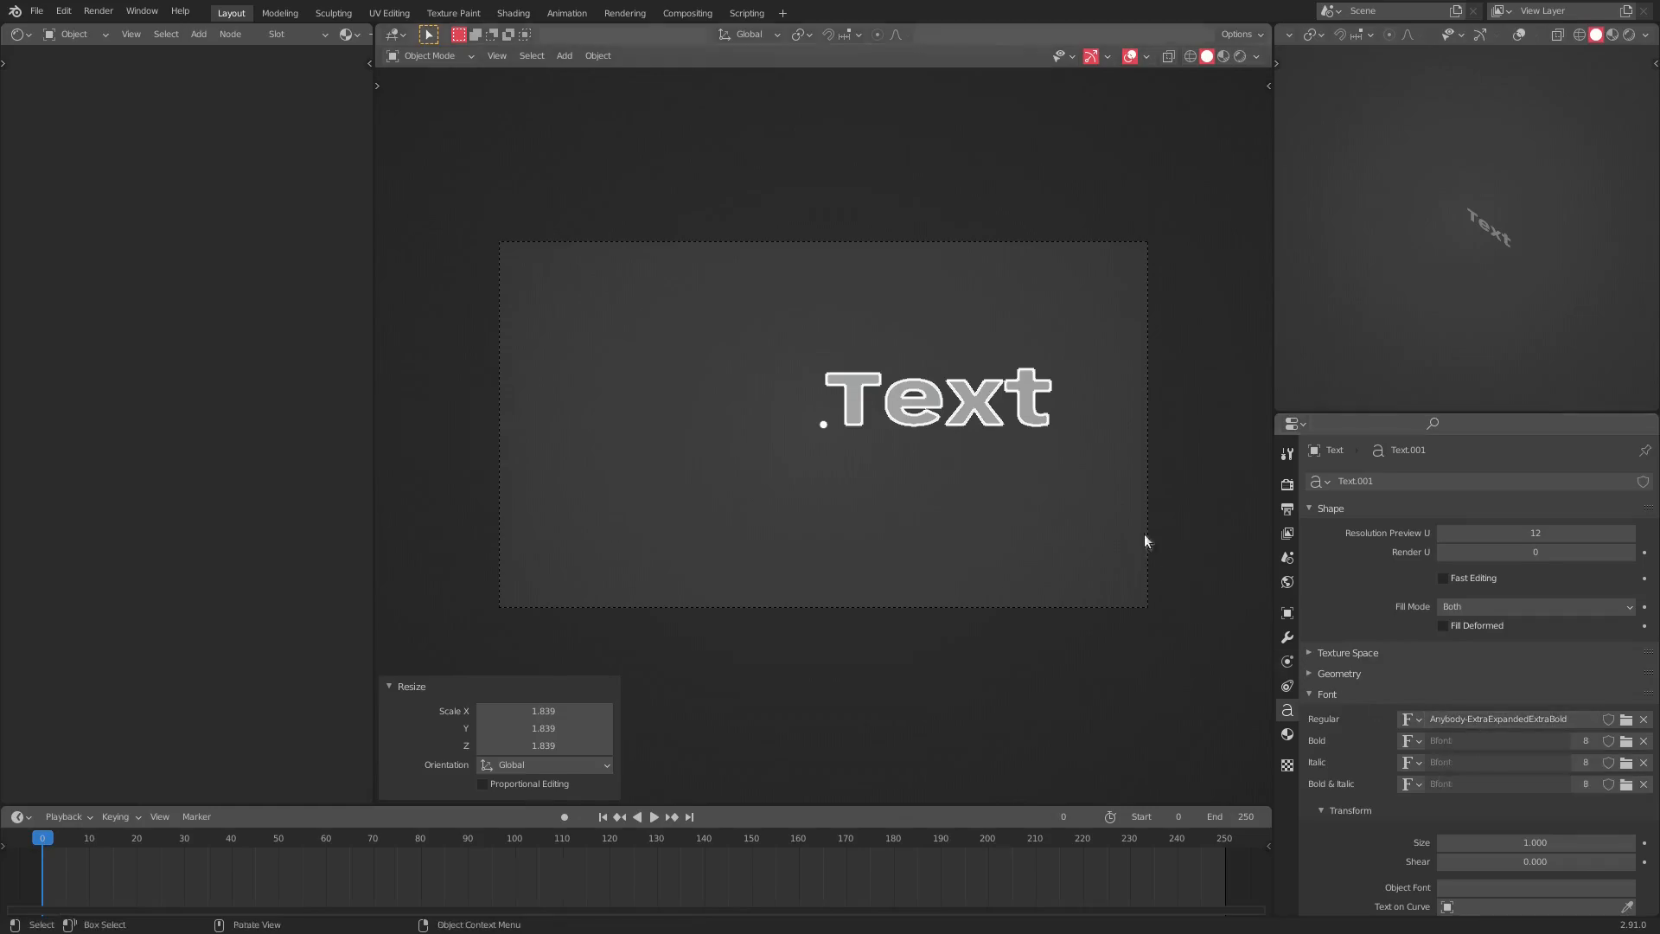
- Enter Edit Mode on the text object and delete its default wording
scroll(1113, 444, up, 2)
scroll(1112, 441, down, 1)
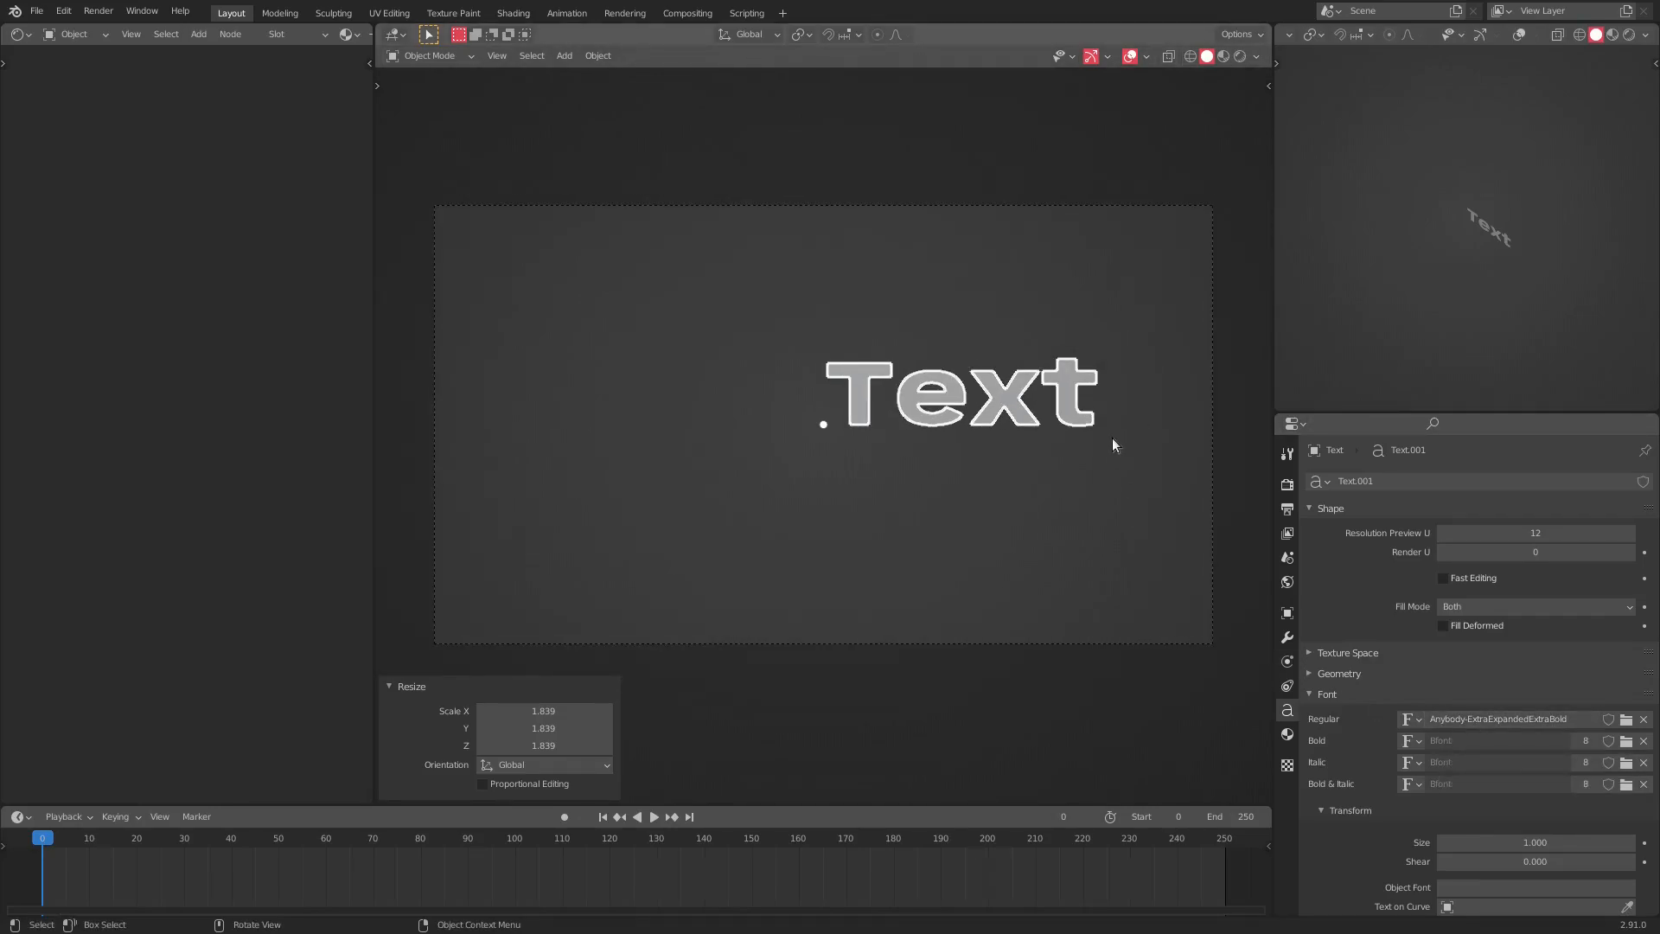
key(Tab)
key(BackSpace)
key(BackSpace)
key(BackSpace)
key(BackSpace)
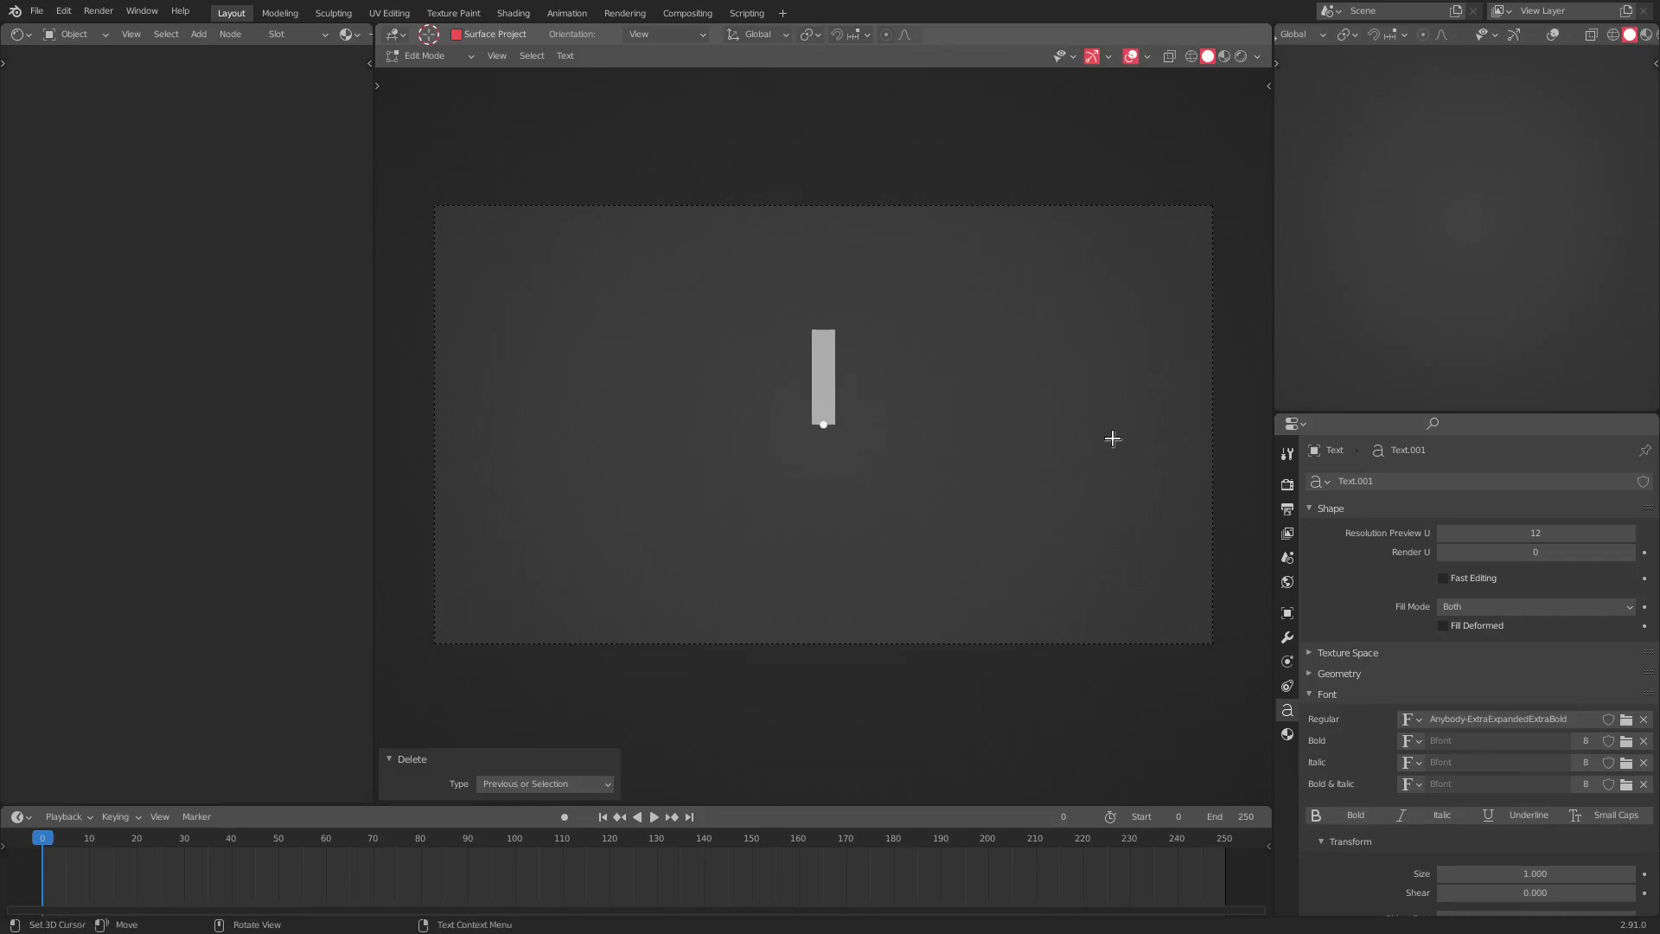
text(BUT)
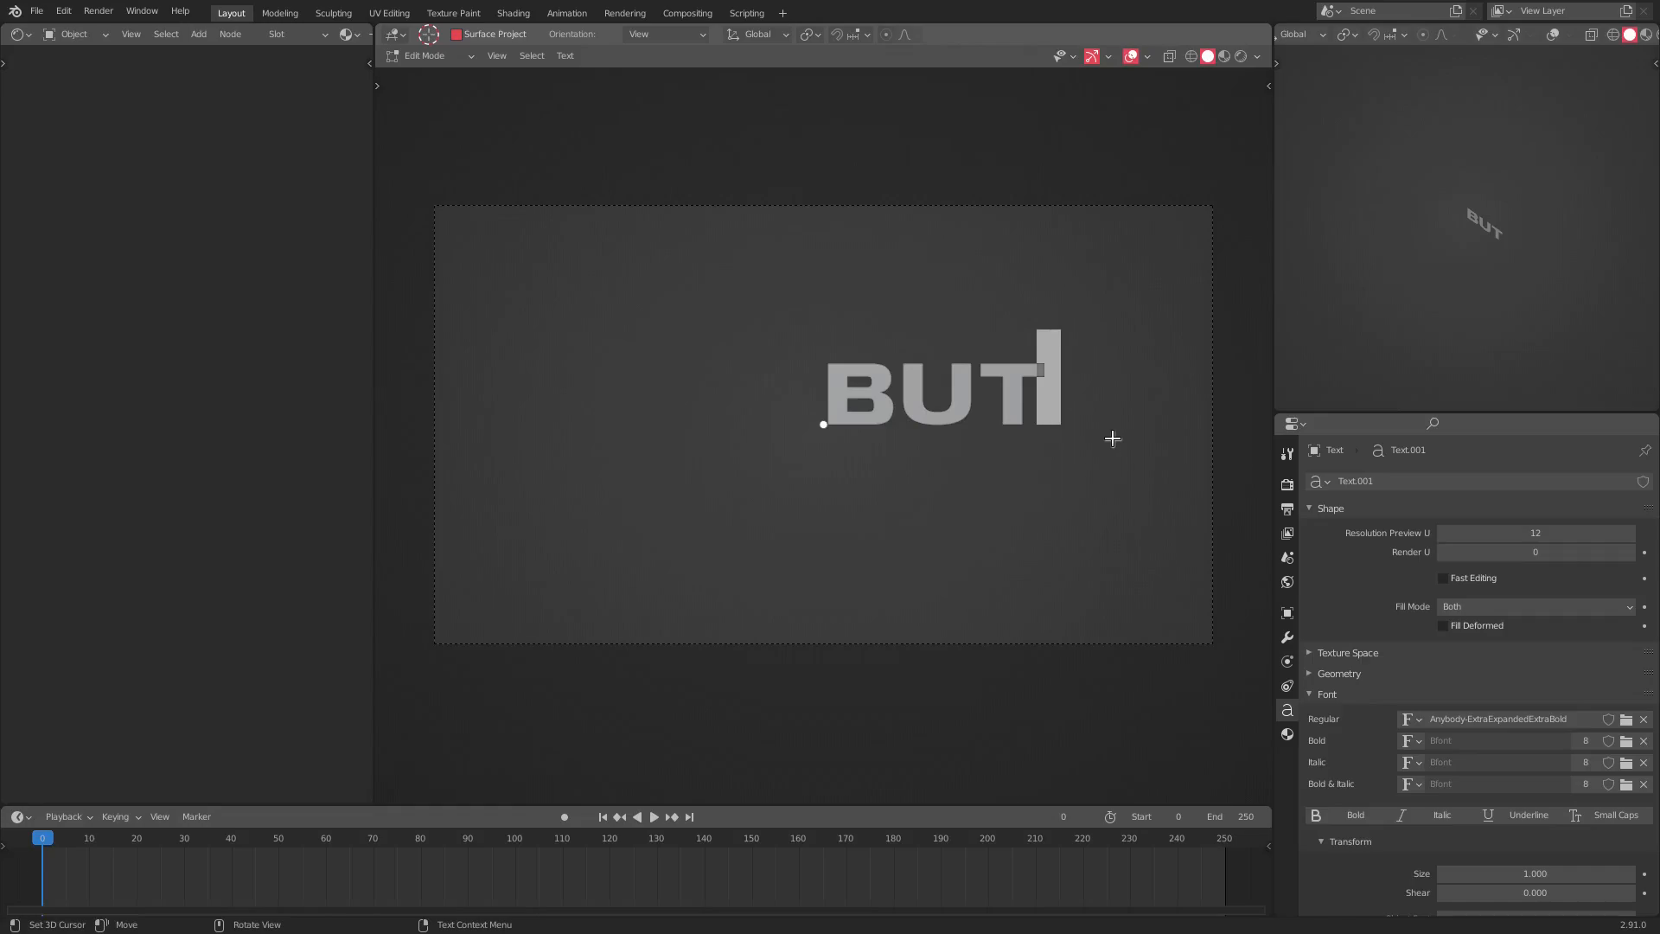
key(BackSpace)
key(BackSpace)
key(BackSpace)
text(H)
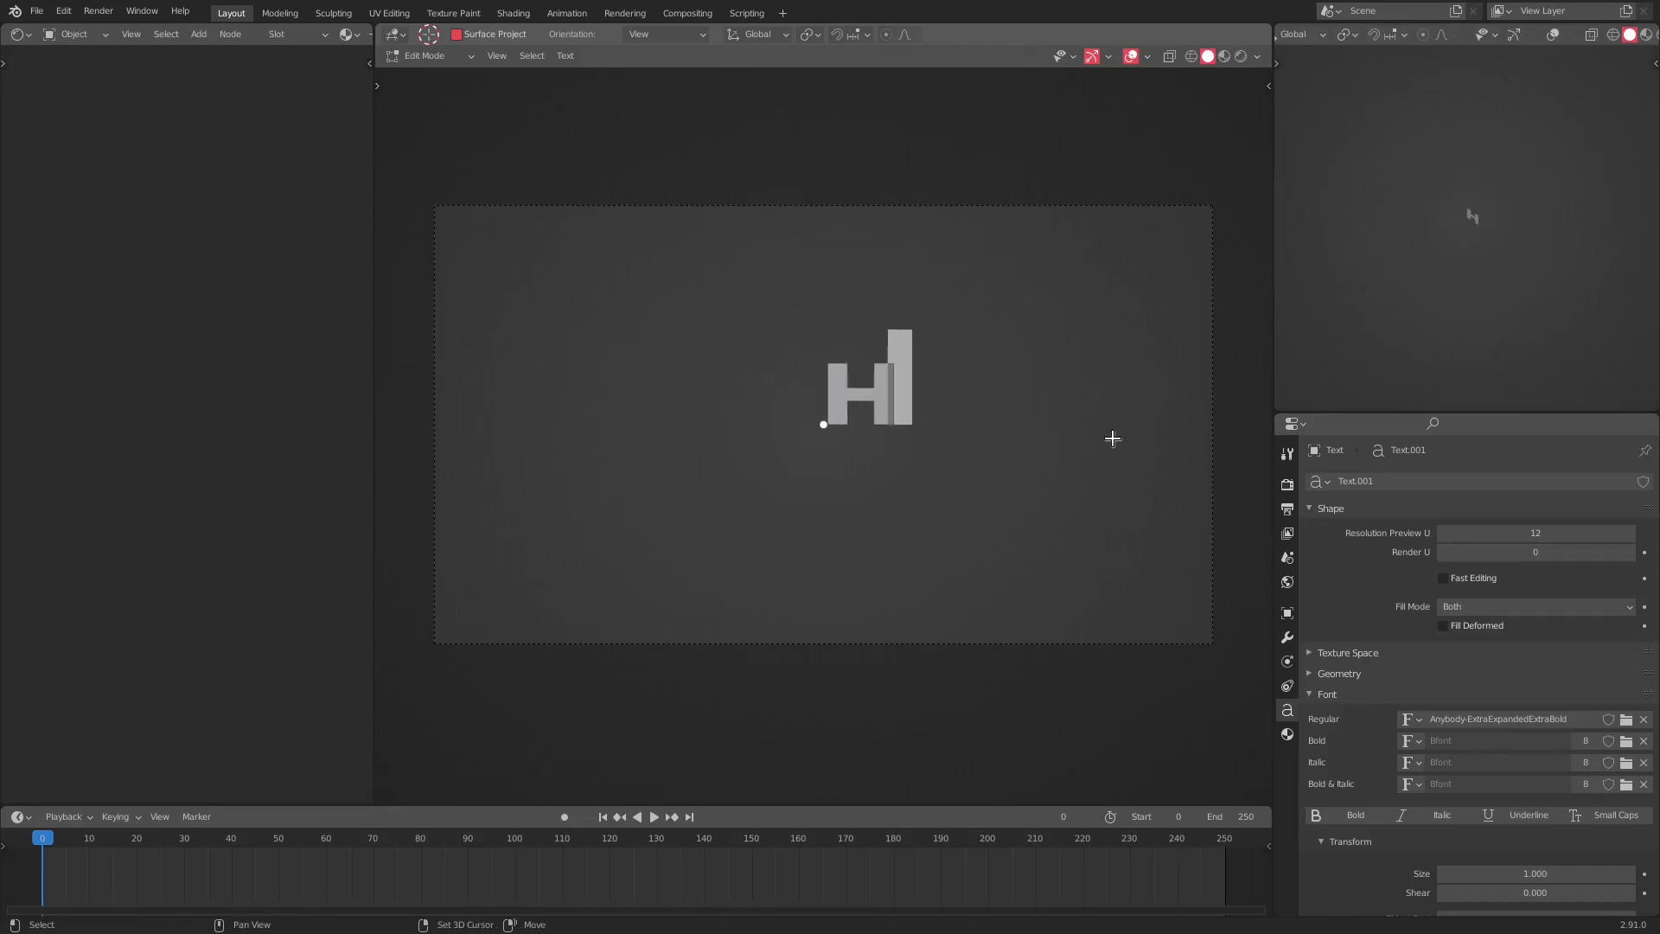
text(OTDOG)
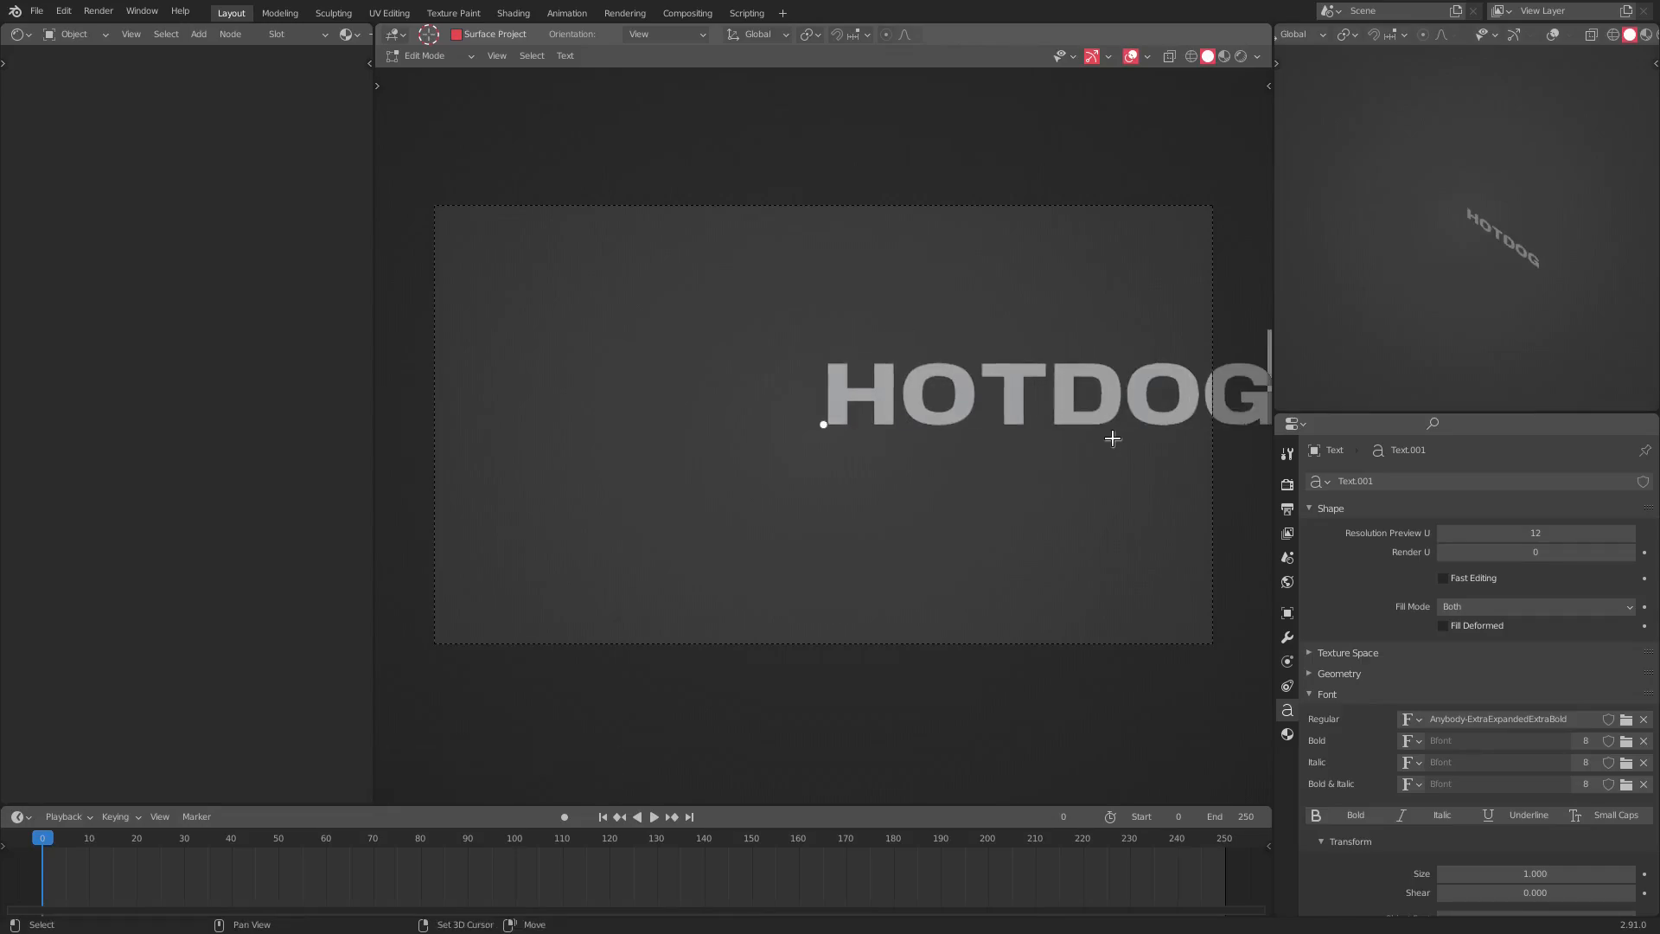
key(BackSpace)
key(BackSpace)
key(BackSpace)
key(BackSpace)
key(BackSpace)
key(BackSpace)
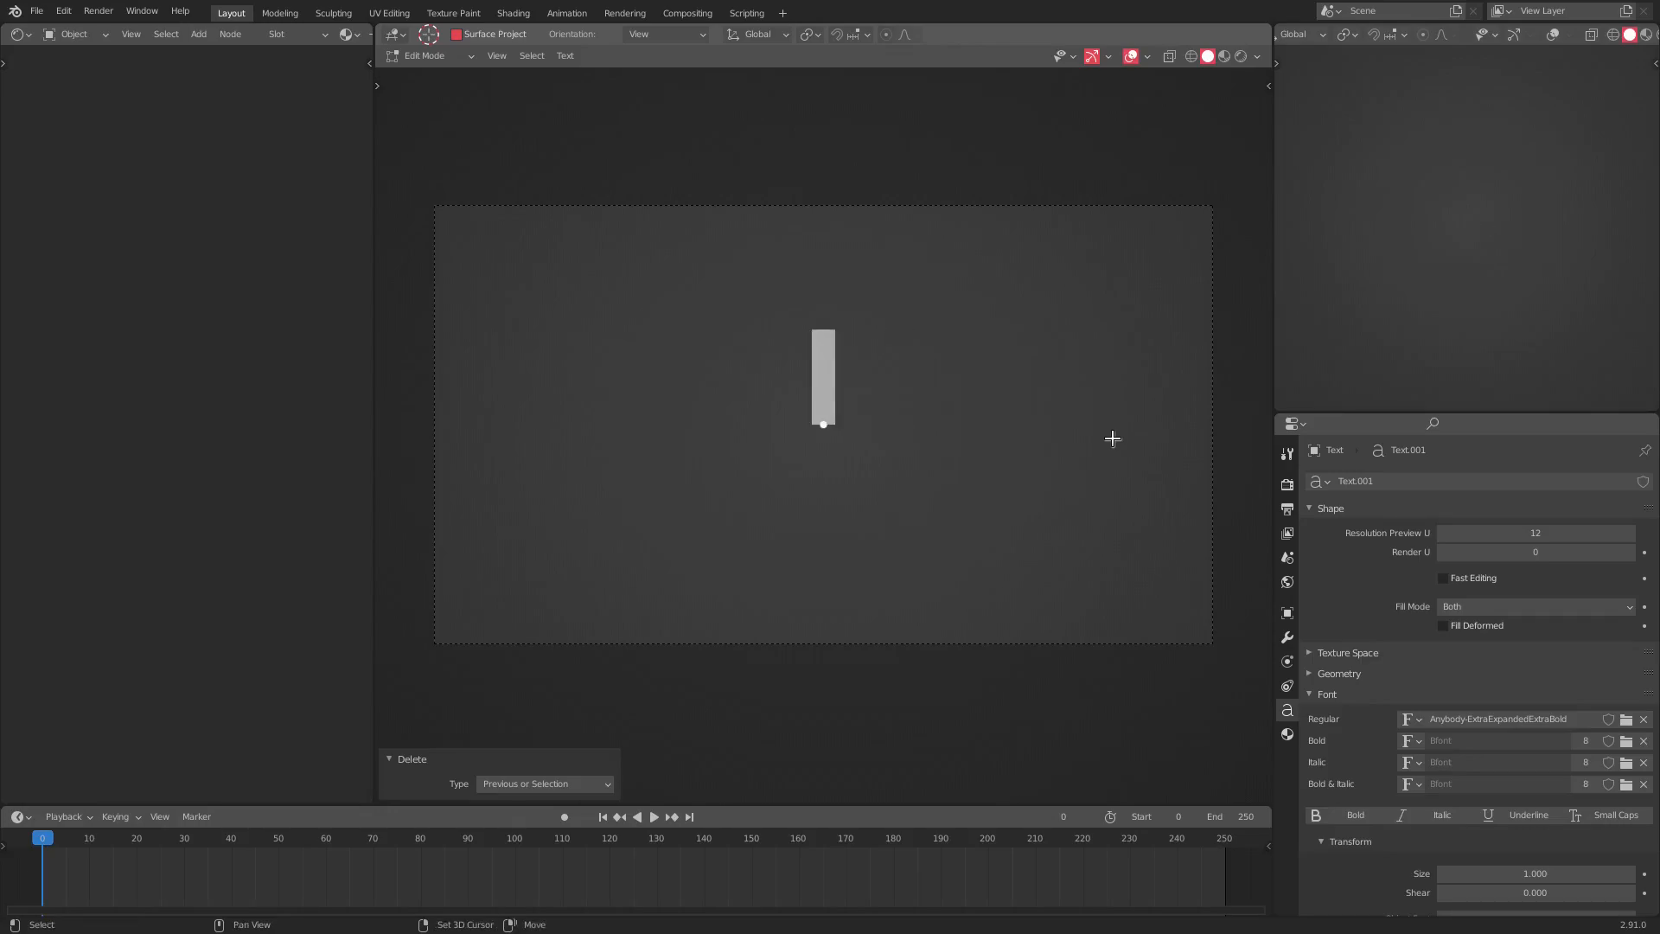
text(subscr)
key(BackSpace)
key(BackSpace)
key(BackSpace)
key(BackSpace)
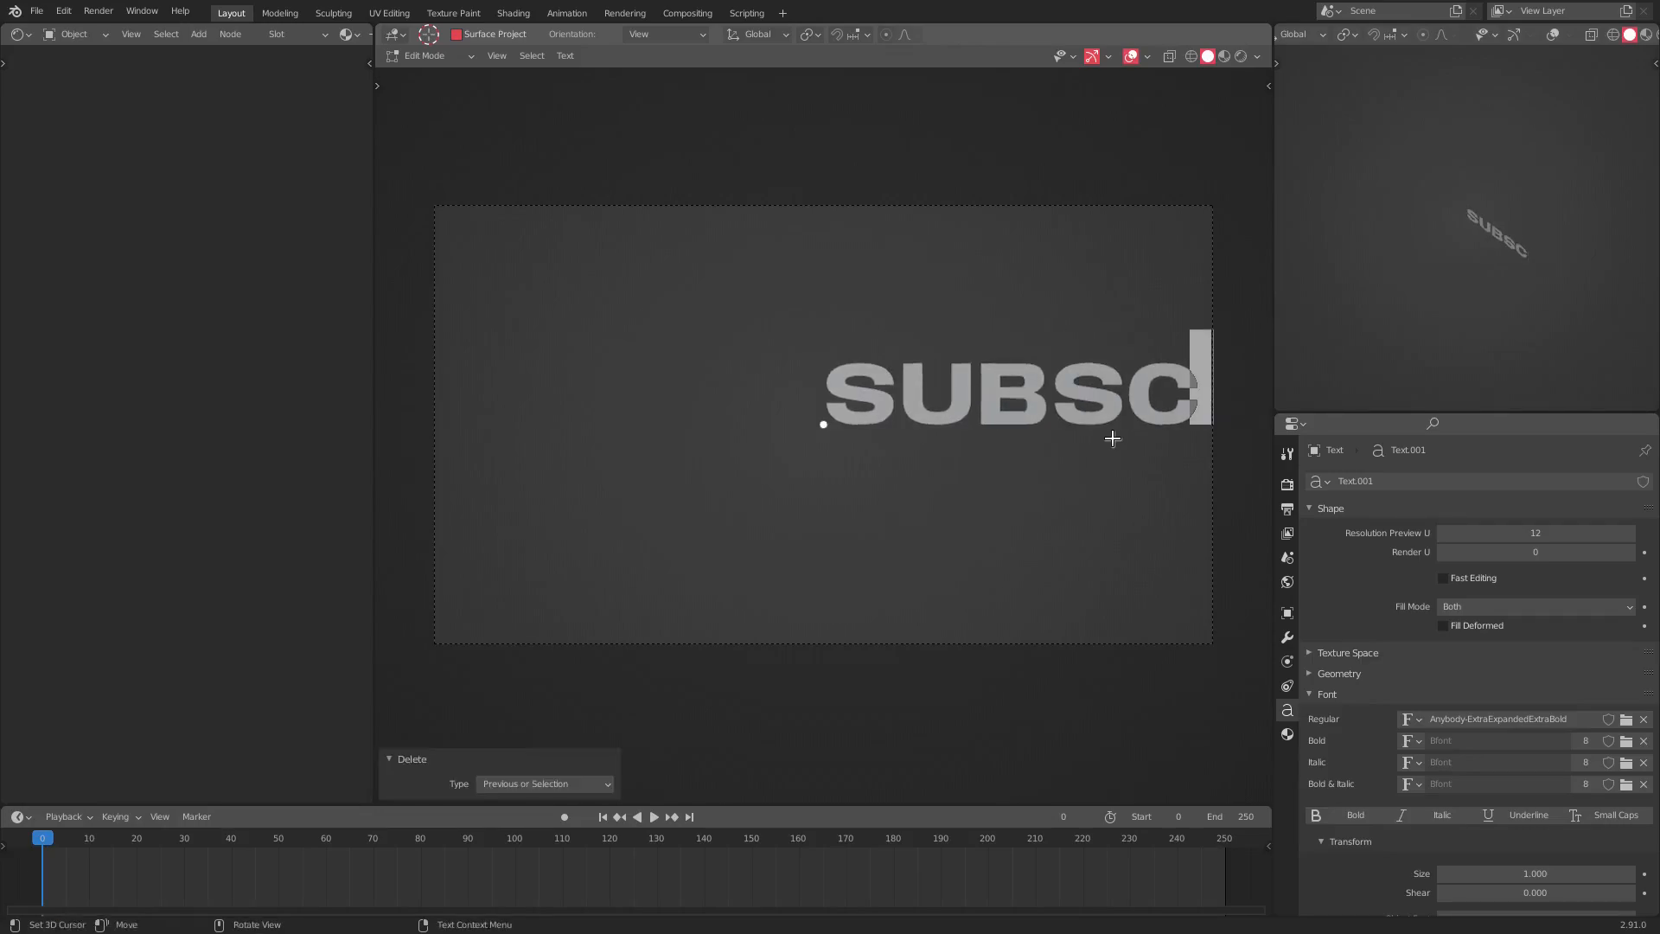
key(BackSpace)
key(BackSpace)
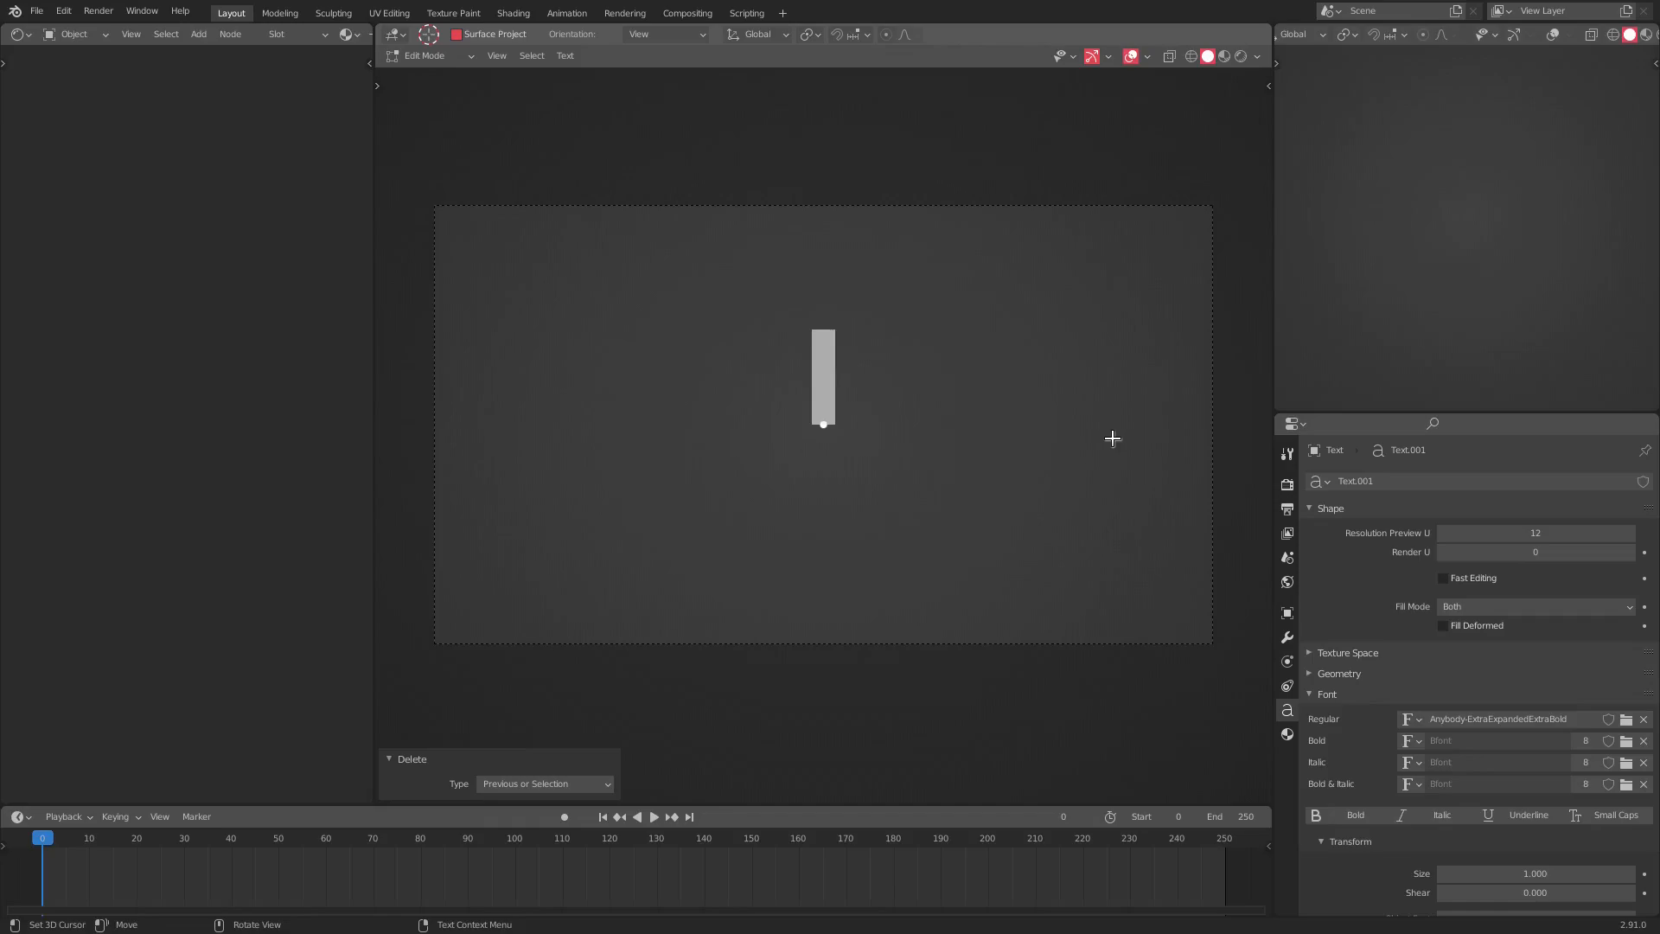
- Enter "Text" as the text object's new wording and return to Object Mode
text(Texy)
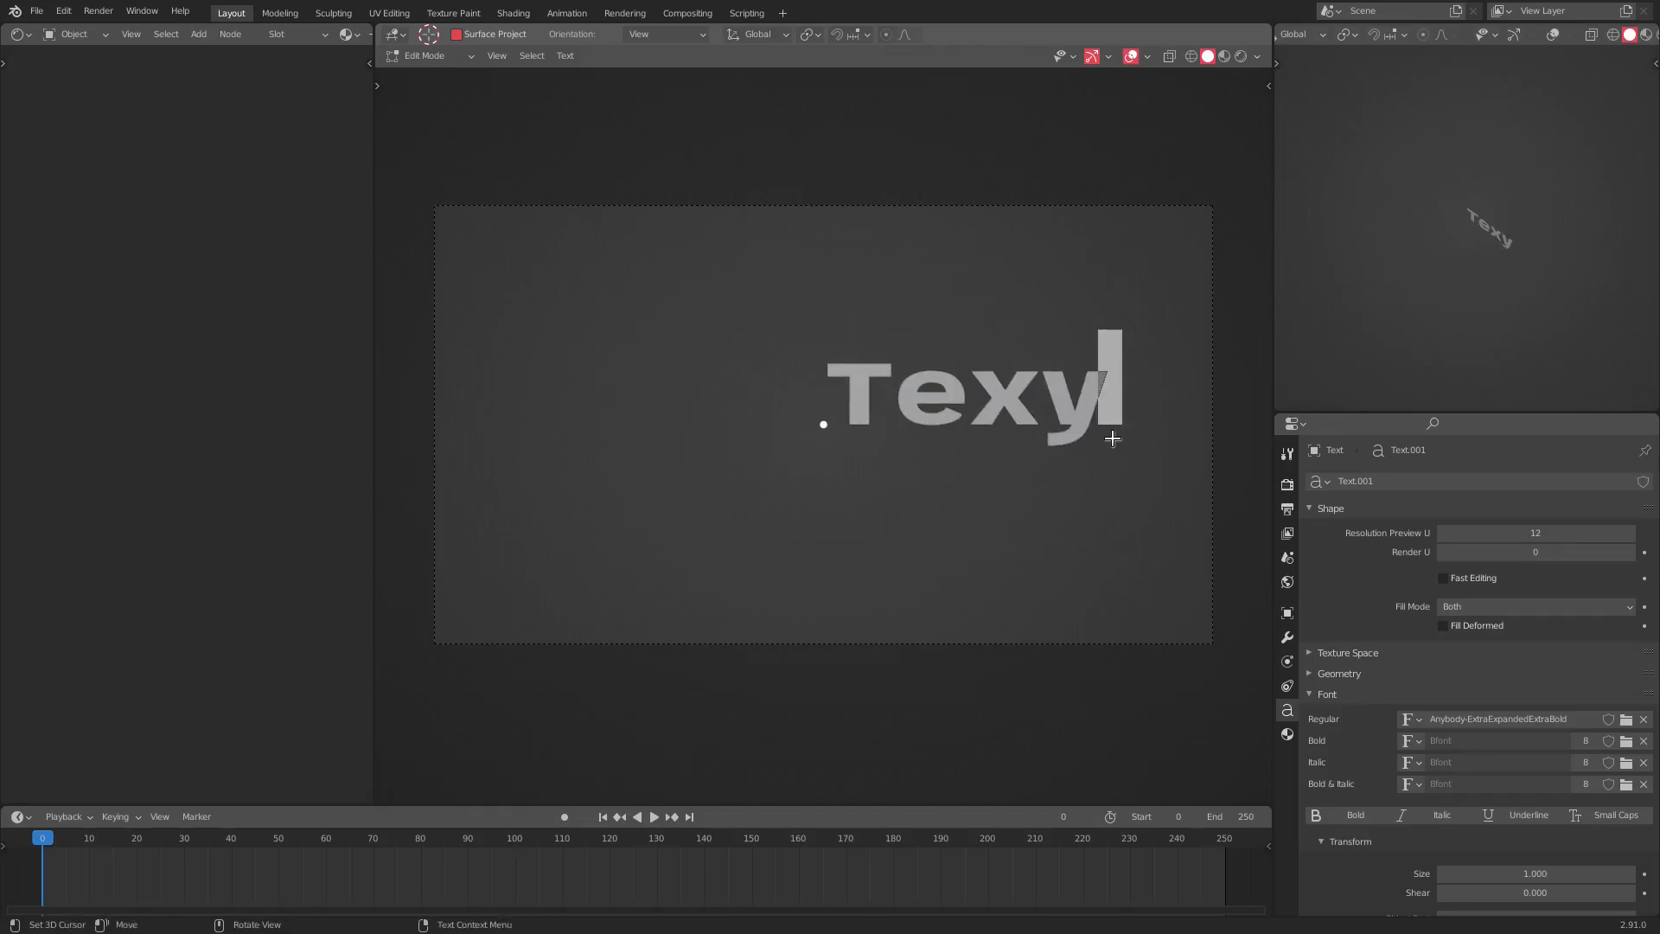
key(BackSpace)
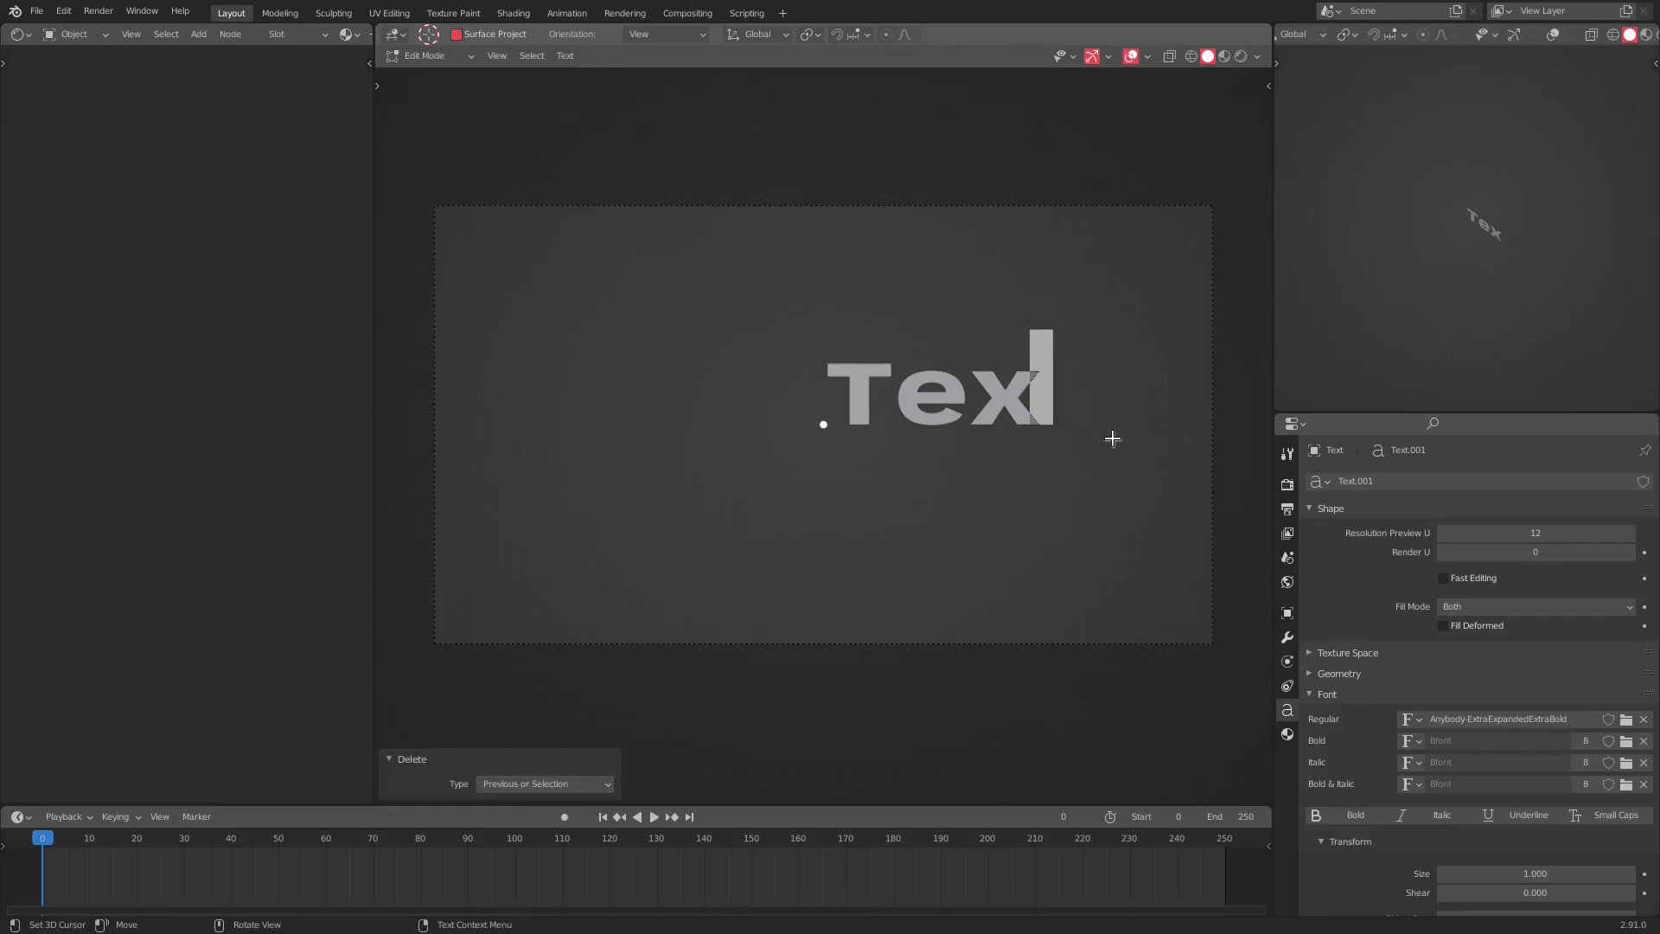
key(BackSpace)
key(BackSpace)
text(exy)
key(BackSpace)
text(t)
key(Tab)
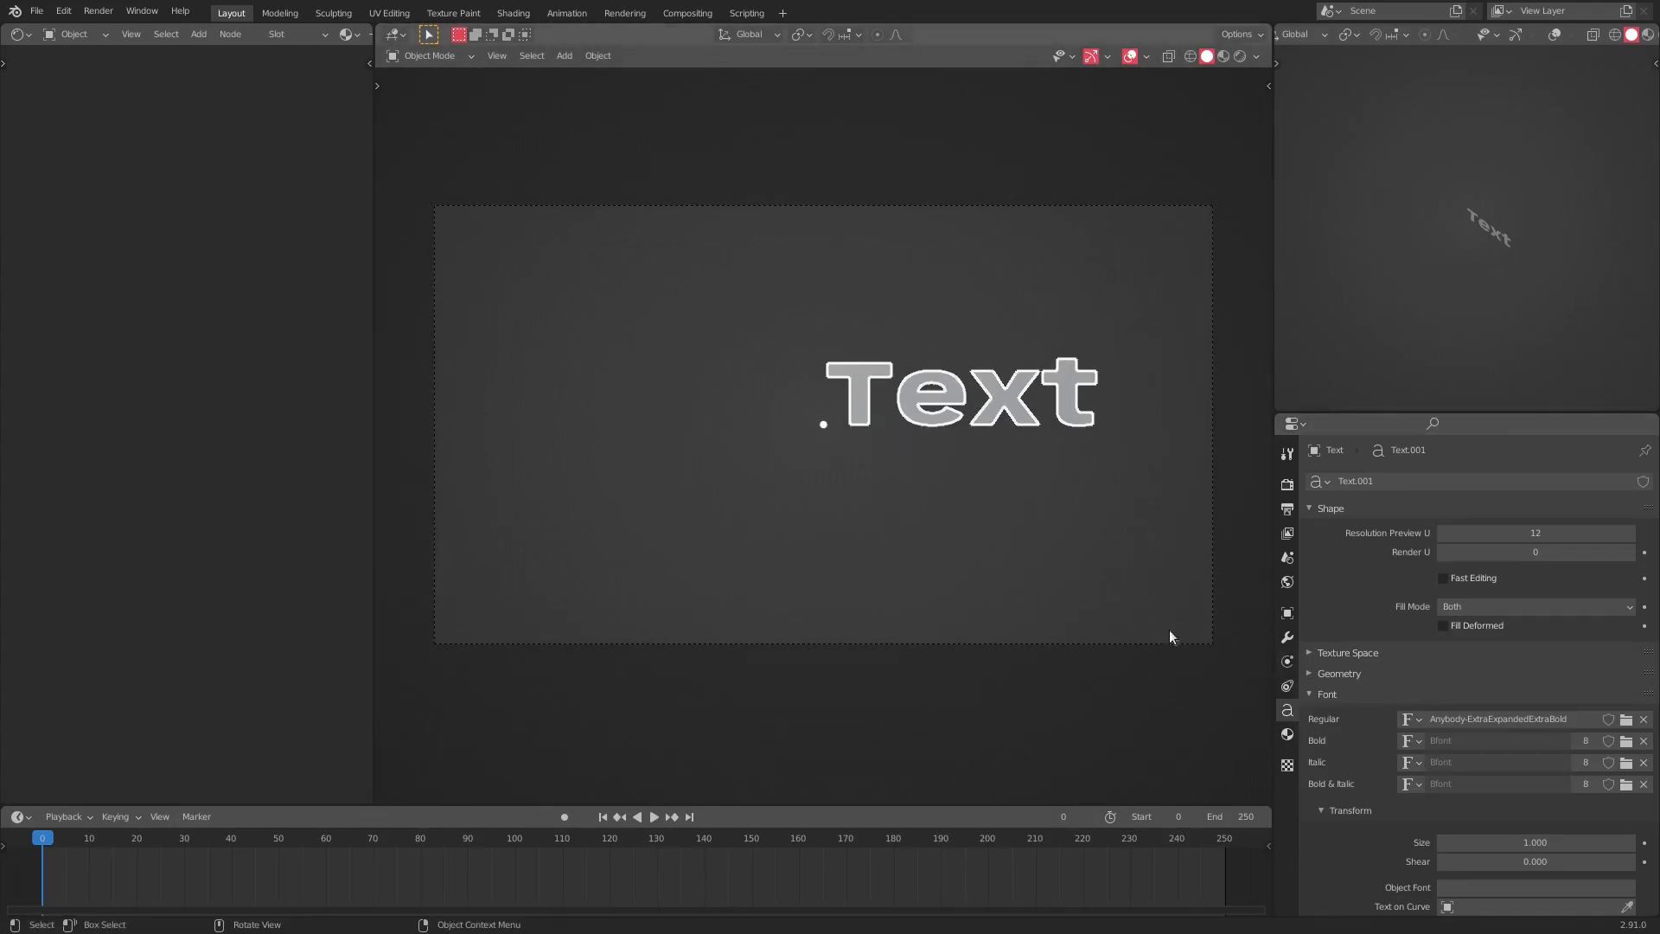
- Give the text depth by setting its geometry Extrude value to 0.15 m
click(1324, 674)
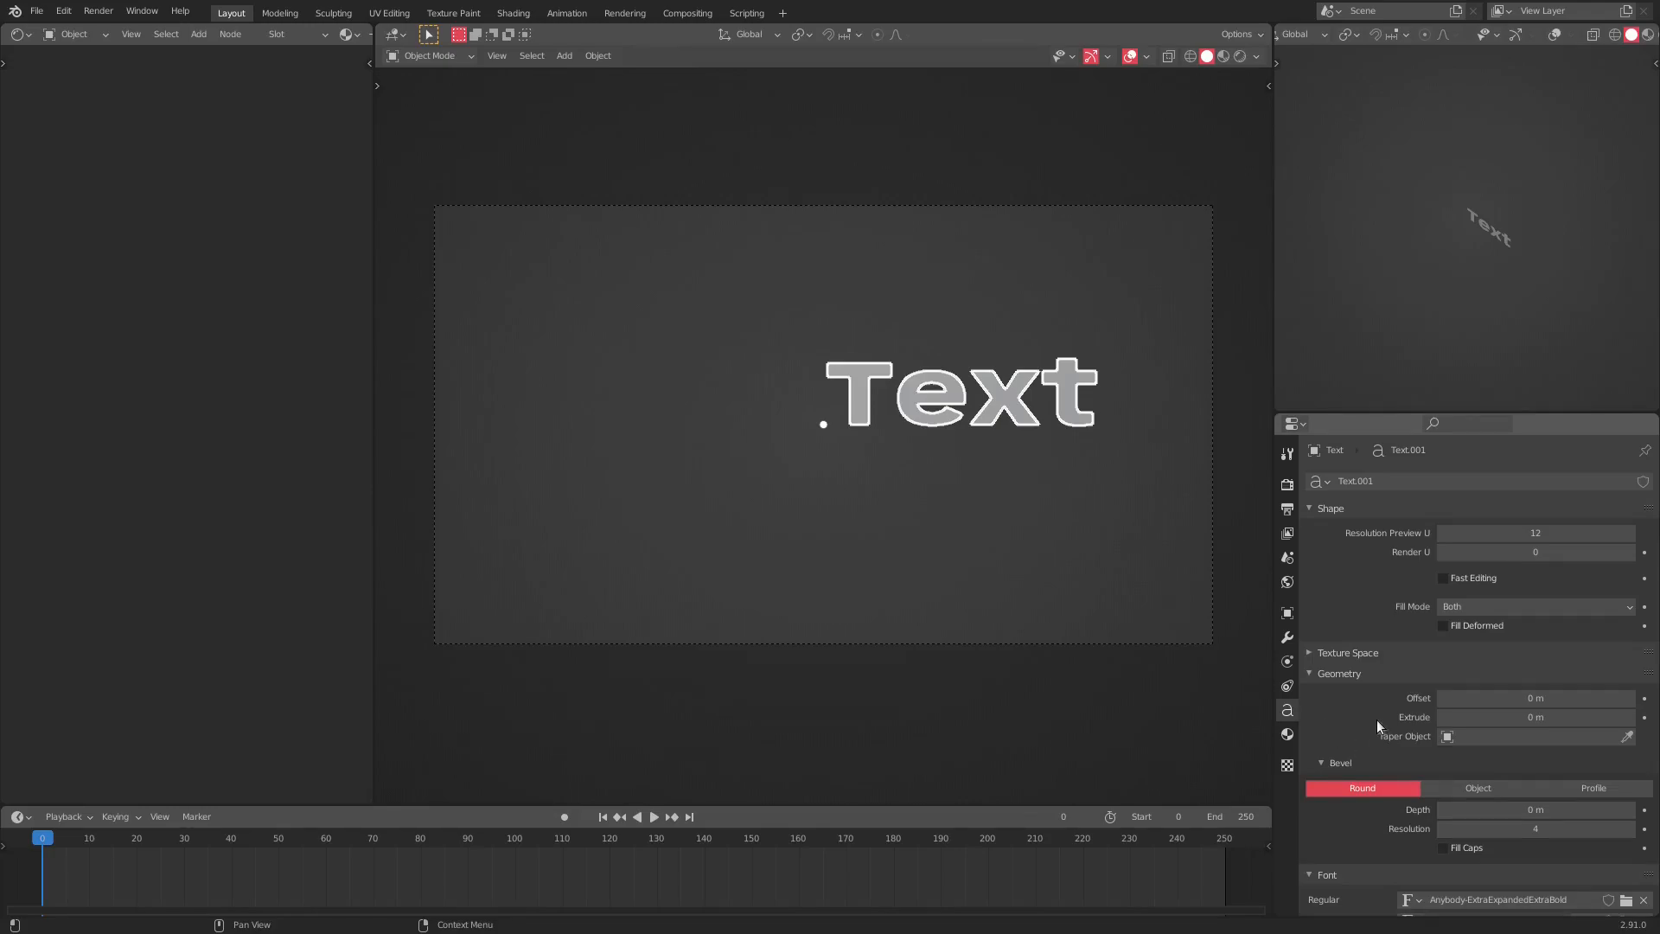
click(1342, 874)
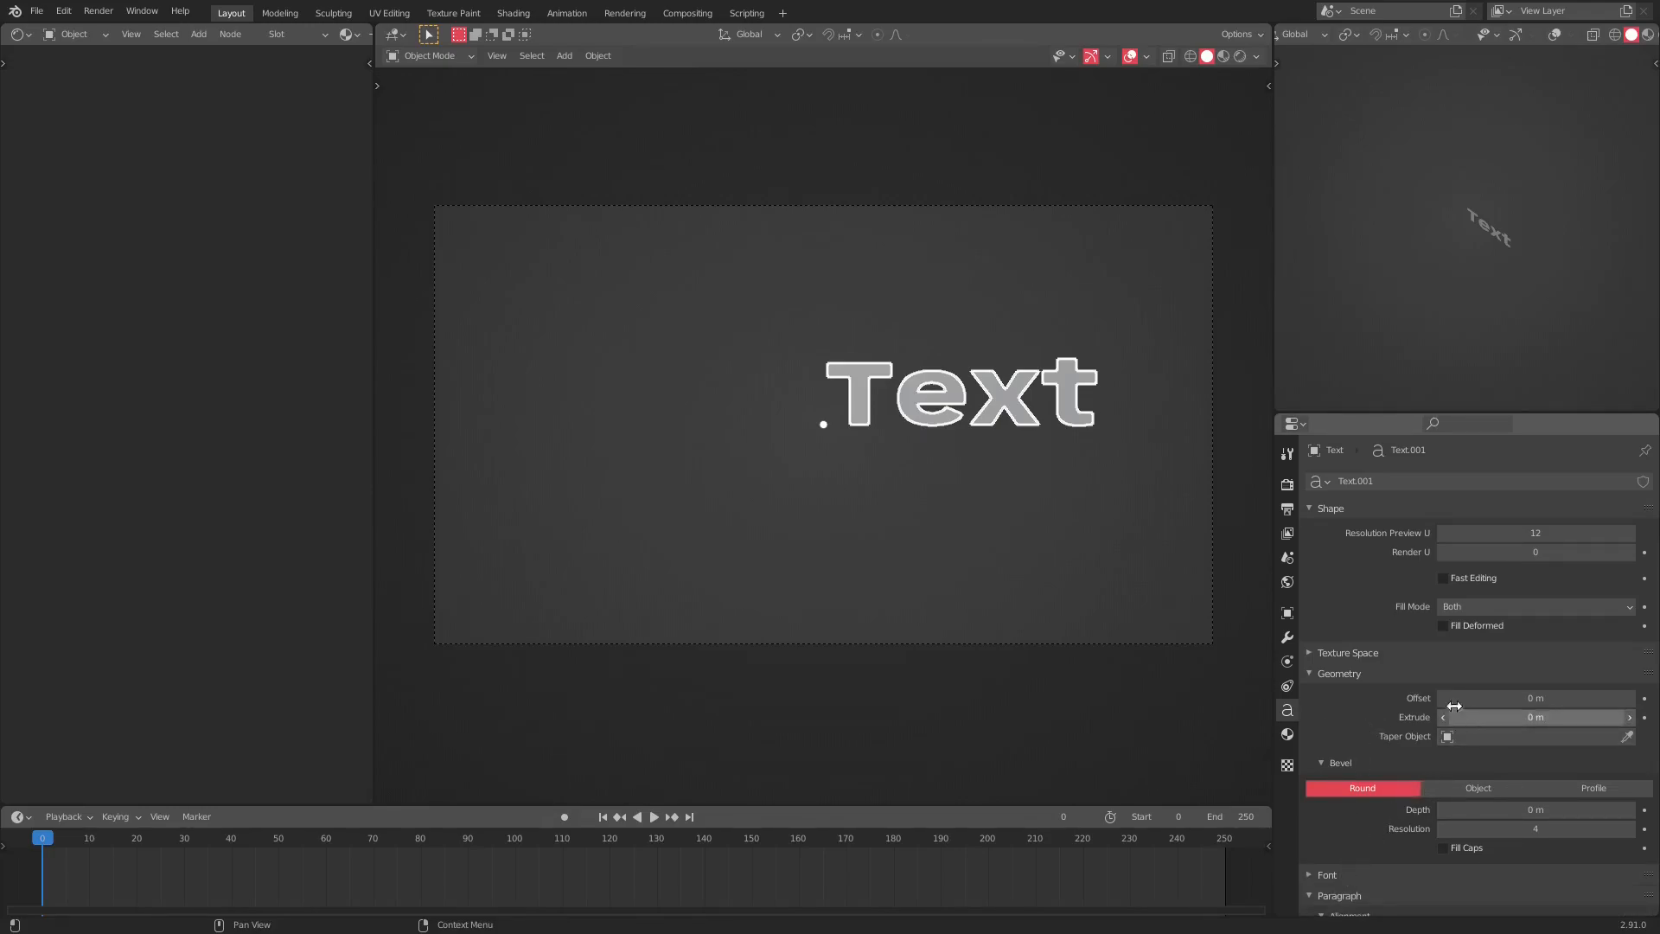
drag(1533, 717, 1567, 716)
mouse_move(1021, 466)
middle_down()
mouse_move(1179, 538)
mouse_move(935, 411)
mouse_move(1028, 457)
middle_up()
drag(1536, 717, 1522, 717)
click(1532, 717)
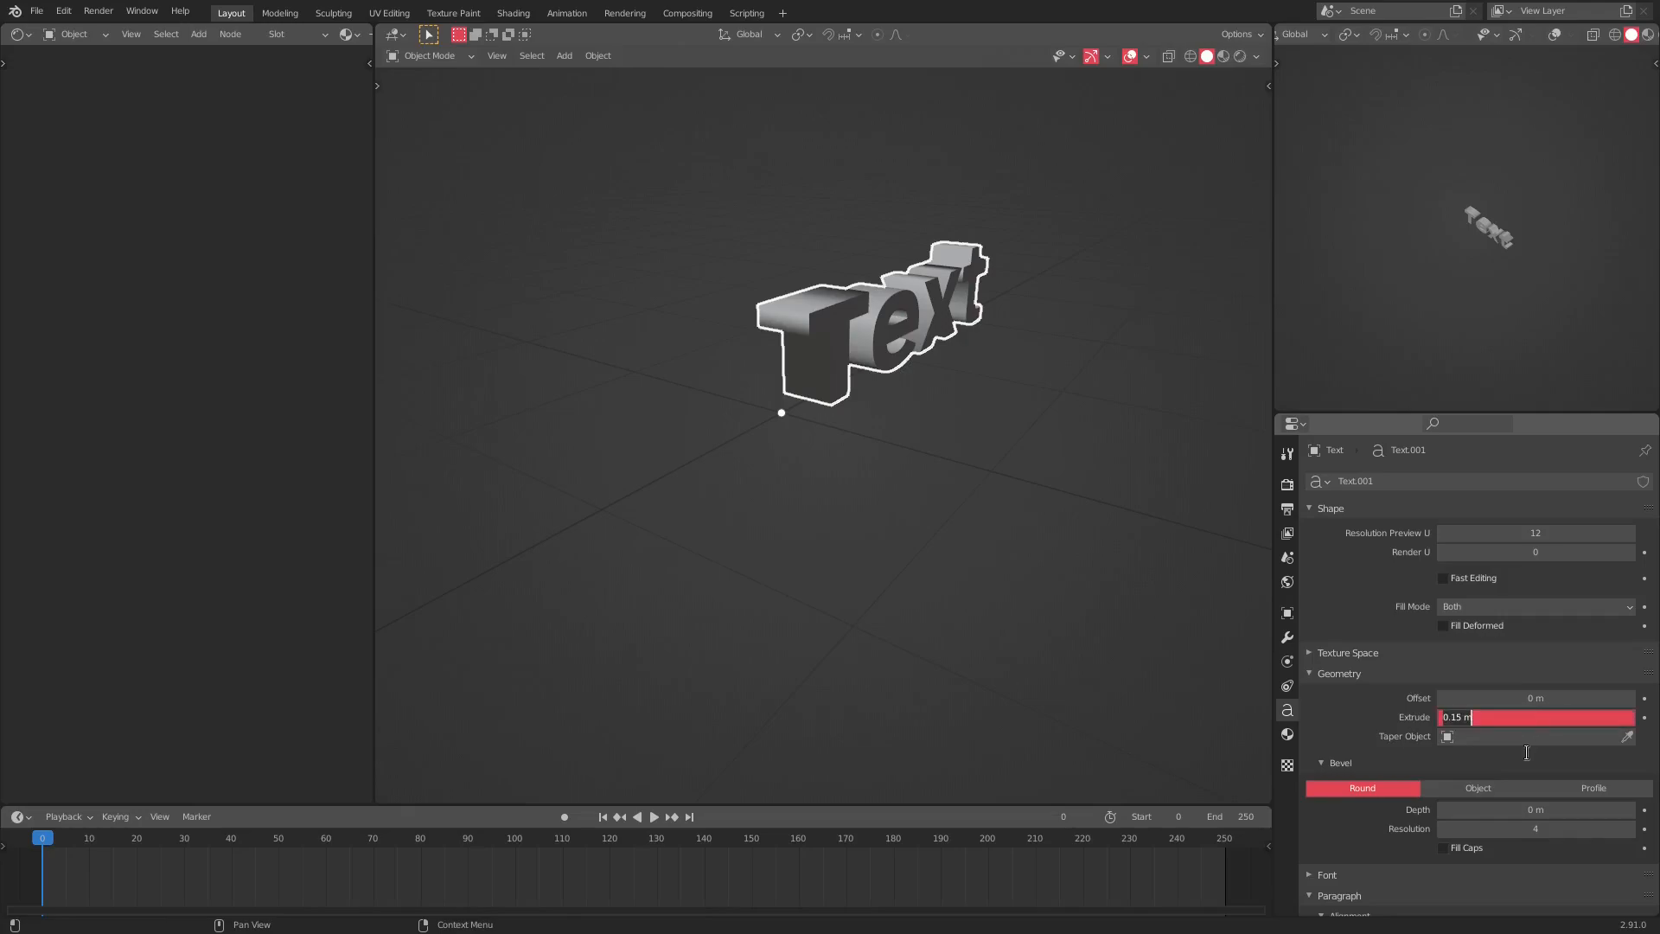
key(Return)
middle_drag(1067, 476, 1031, 493)
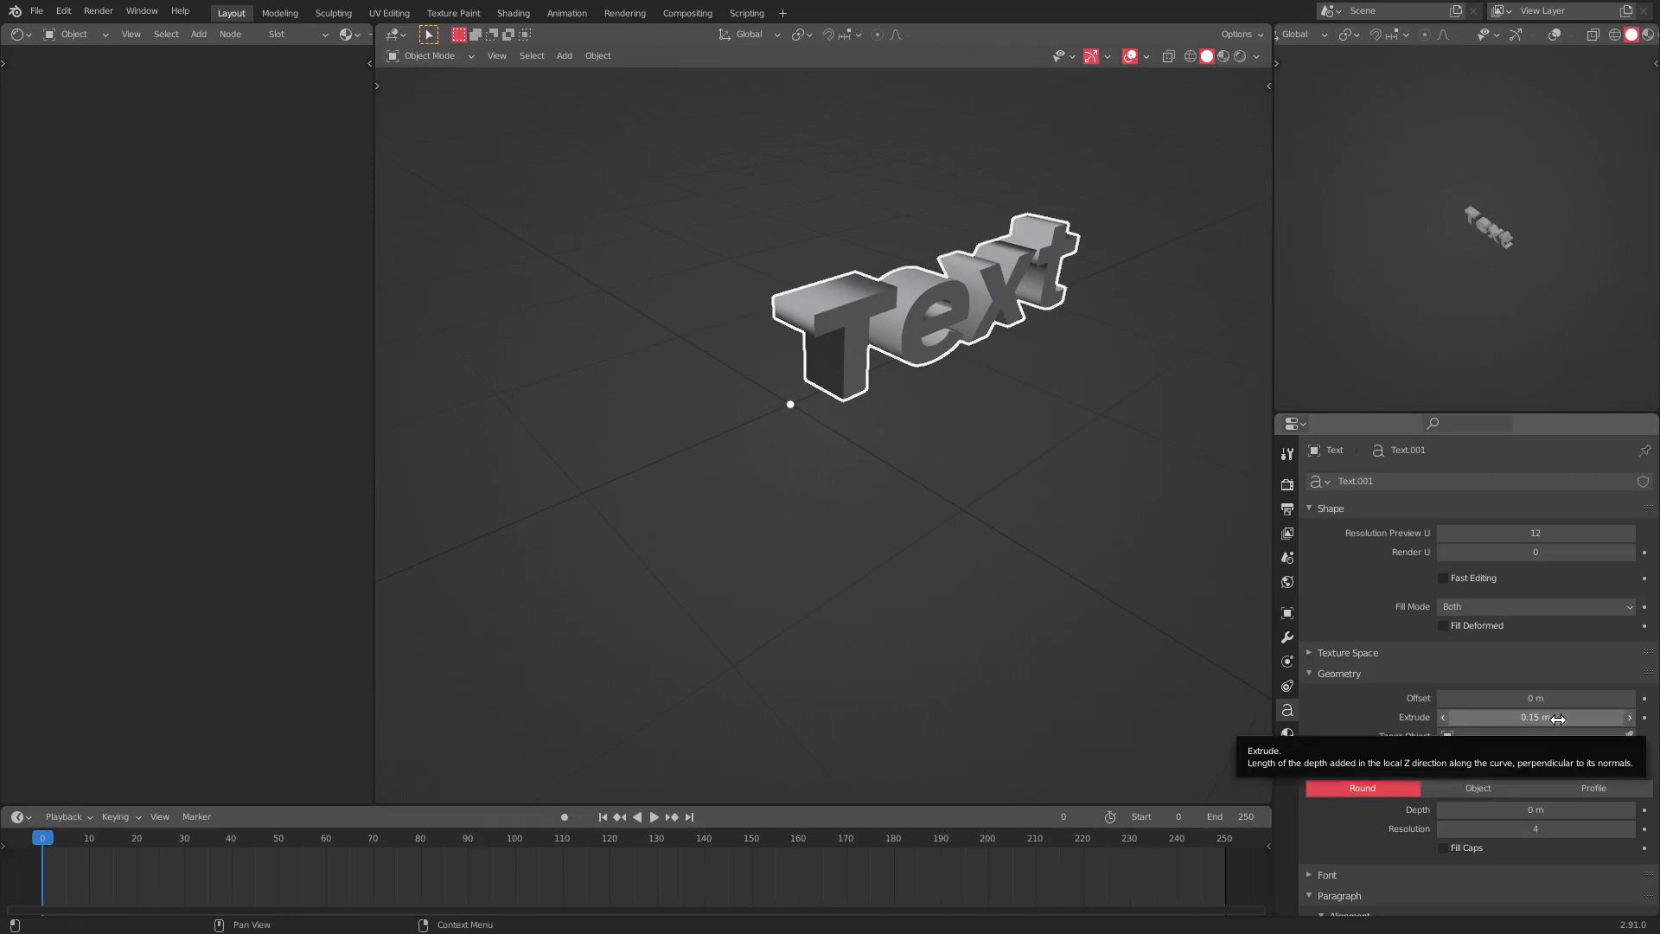
- Set the text's horizontal paragraph alignment to Center
middle_drag(956, 491, 783, 514)
scroll(717, 511, down, 3)
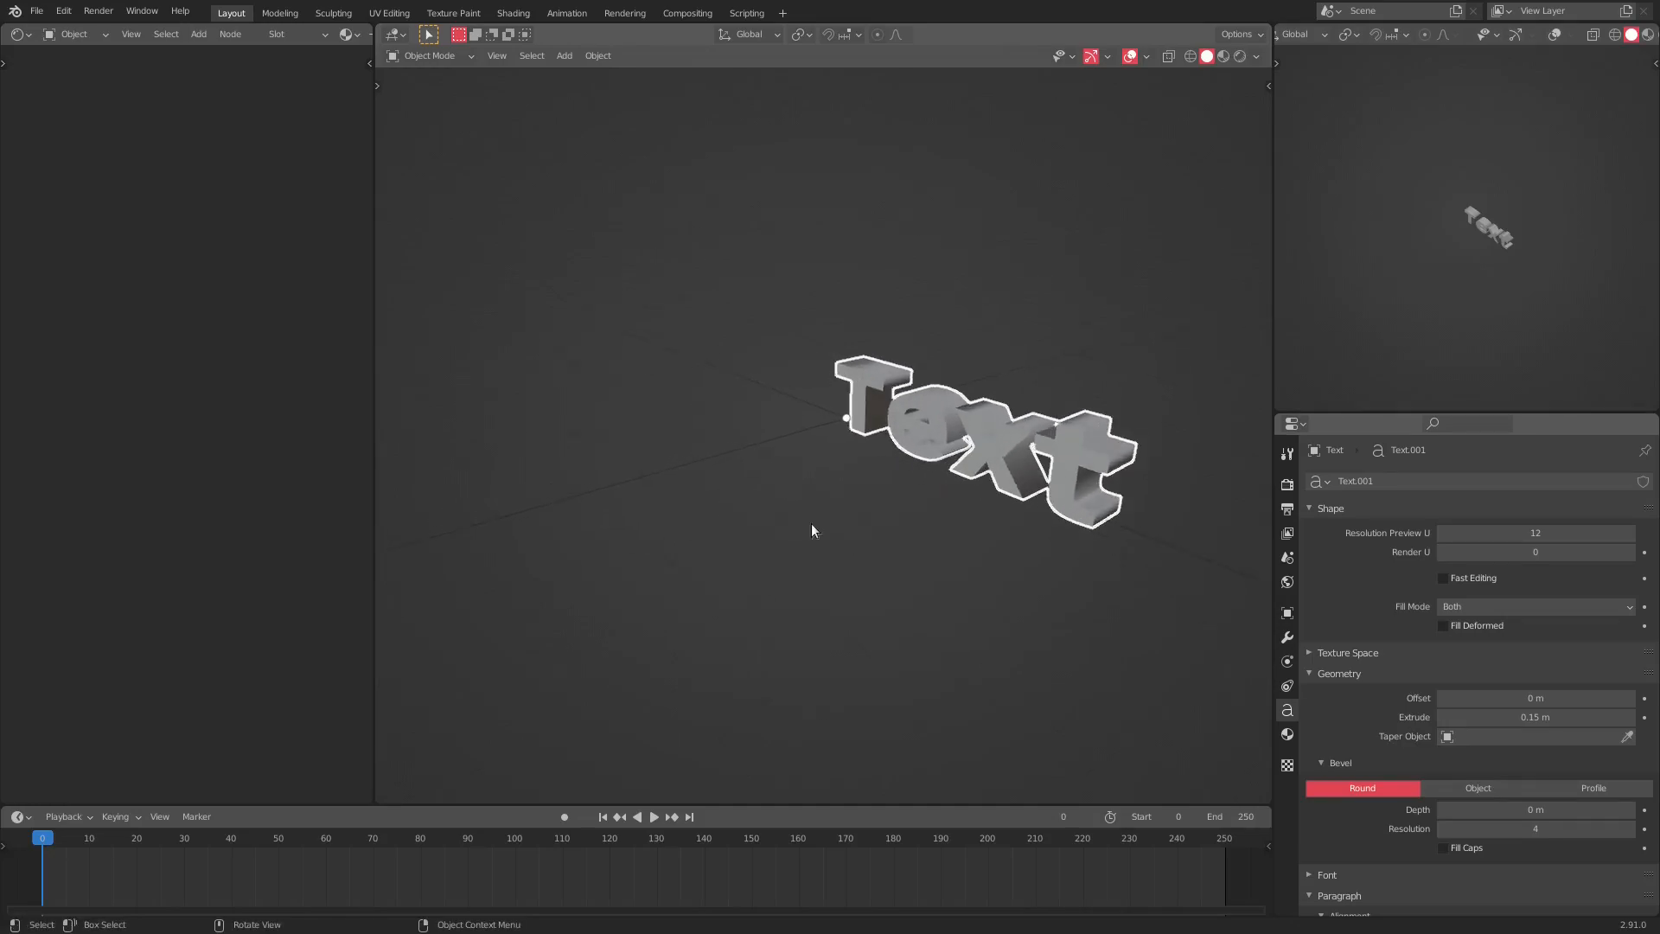
scroll(1306, 728, down, 5)
scroll(1353, 746, down, 2)
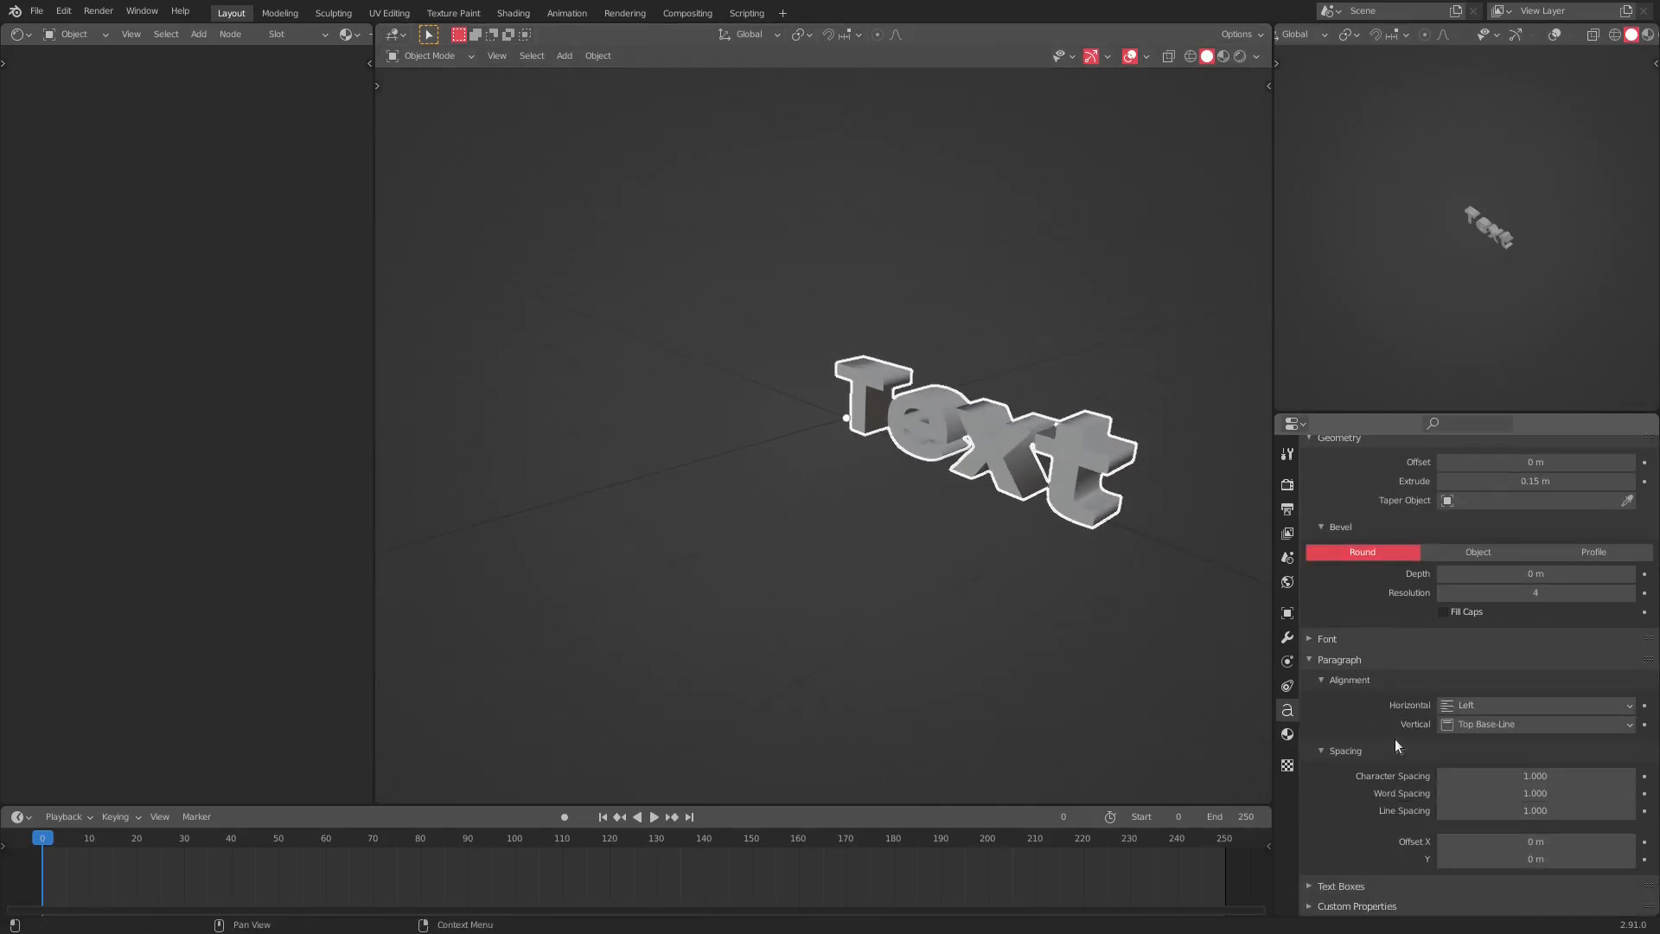
click(1477, 707)
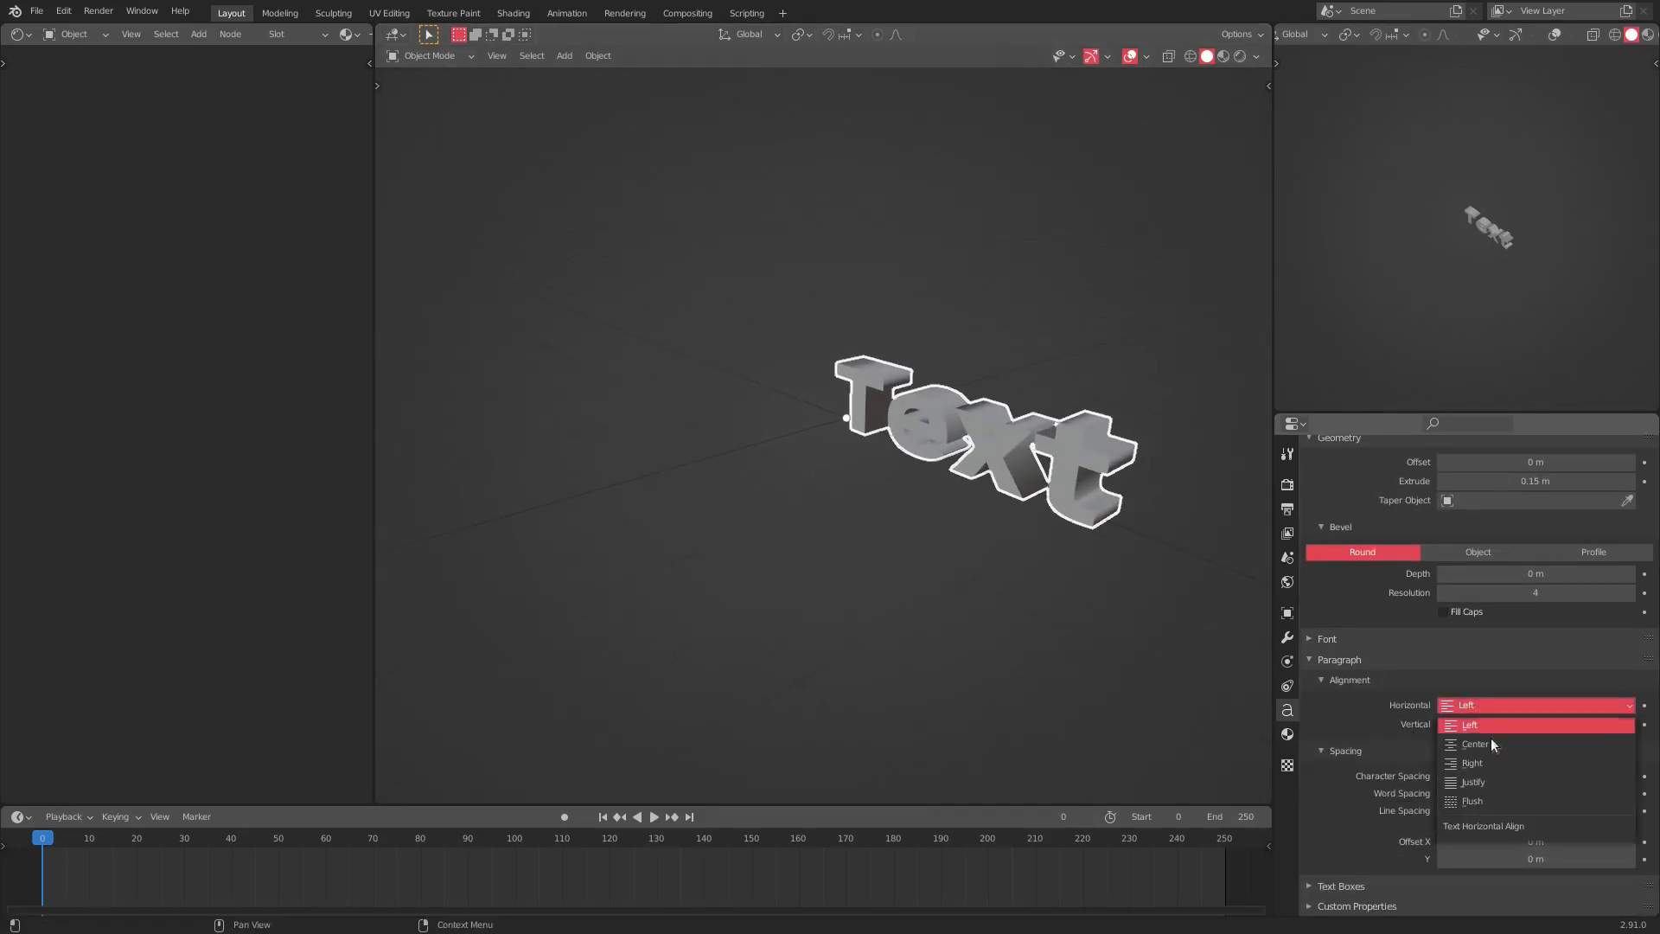
click(1496, 745)
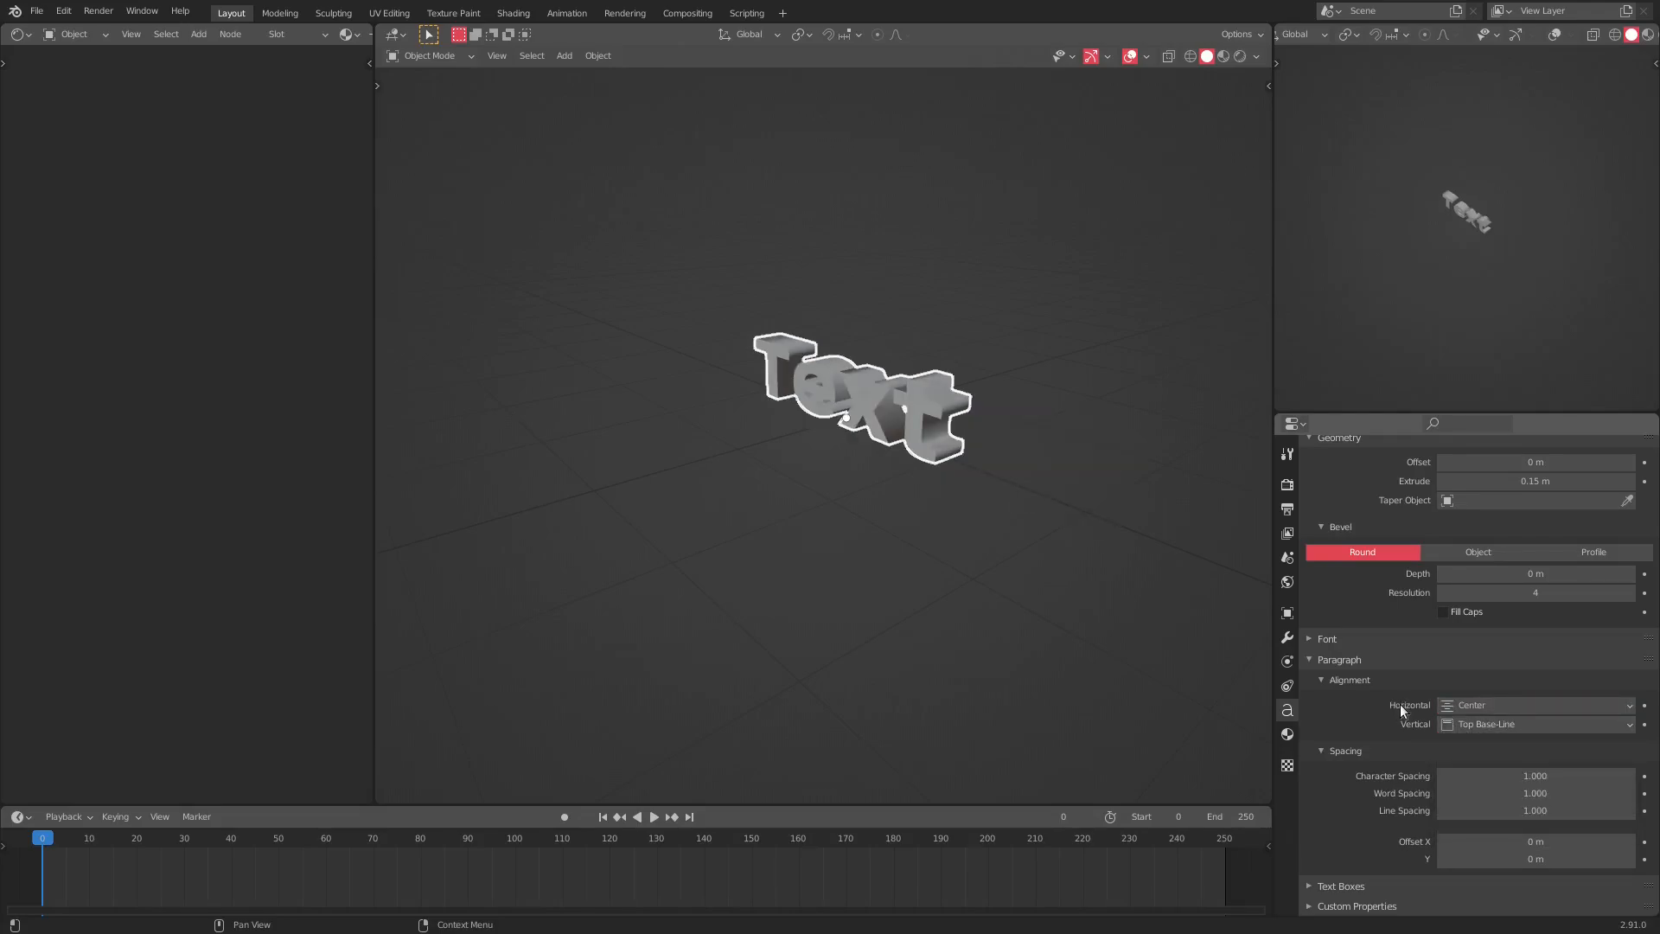
middle_drag(1194, 518, 790, 394)
scroll(805, 429, up, 2)
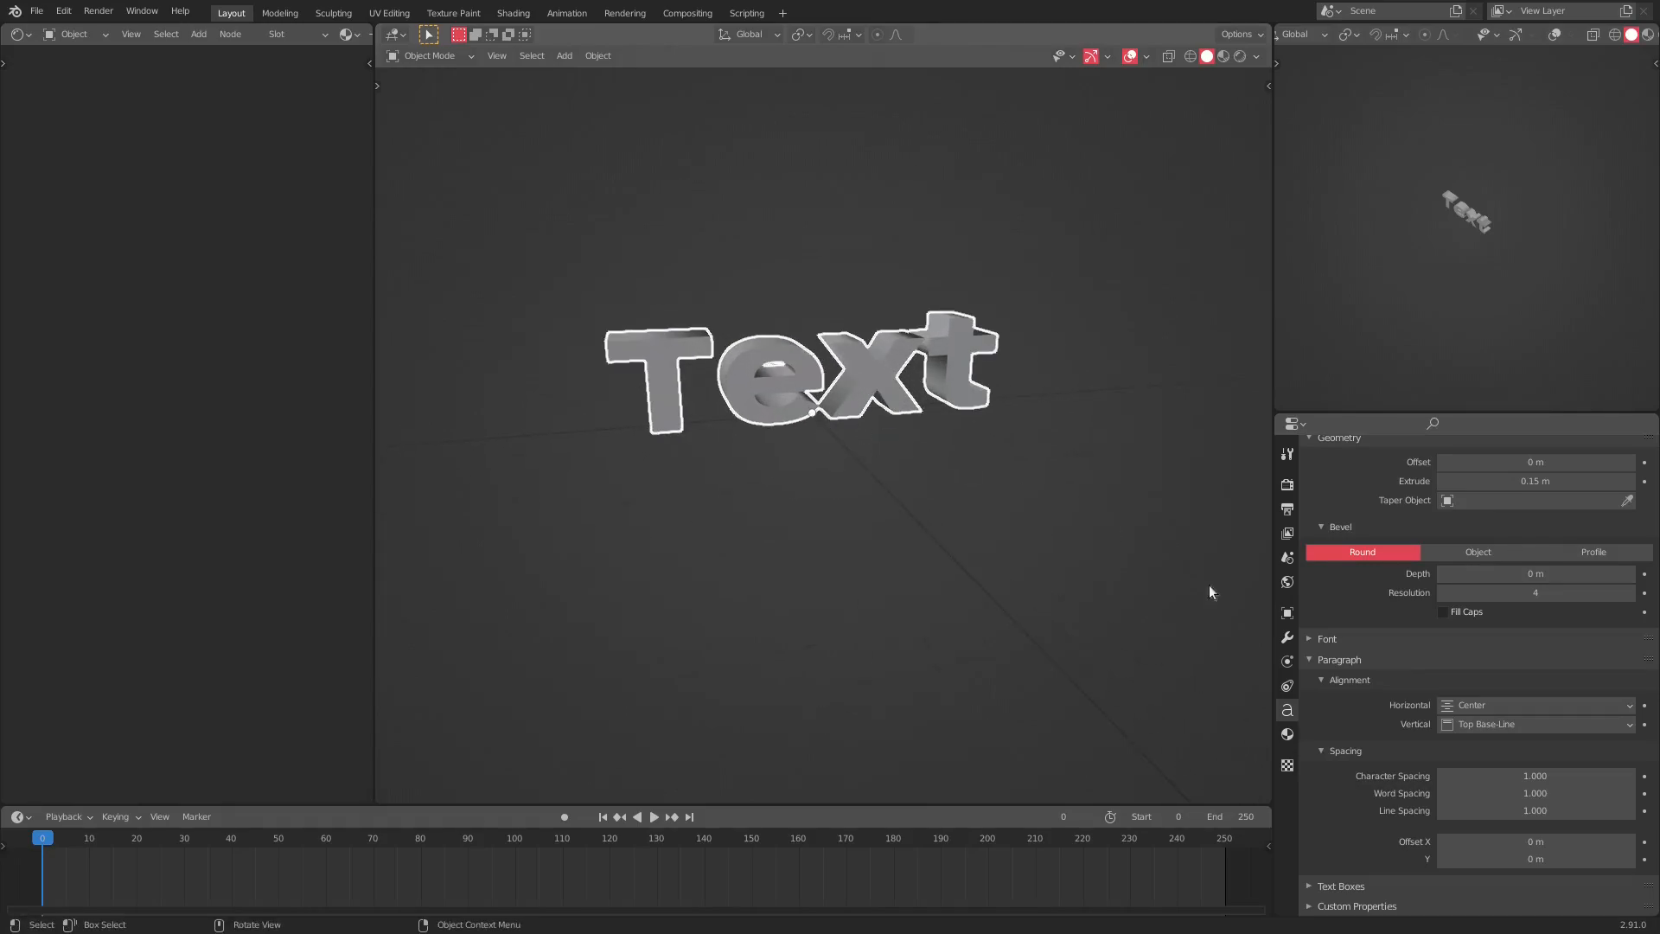
middle_drag(793, 501, 833, 493)
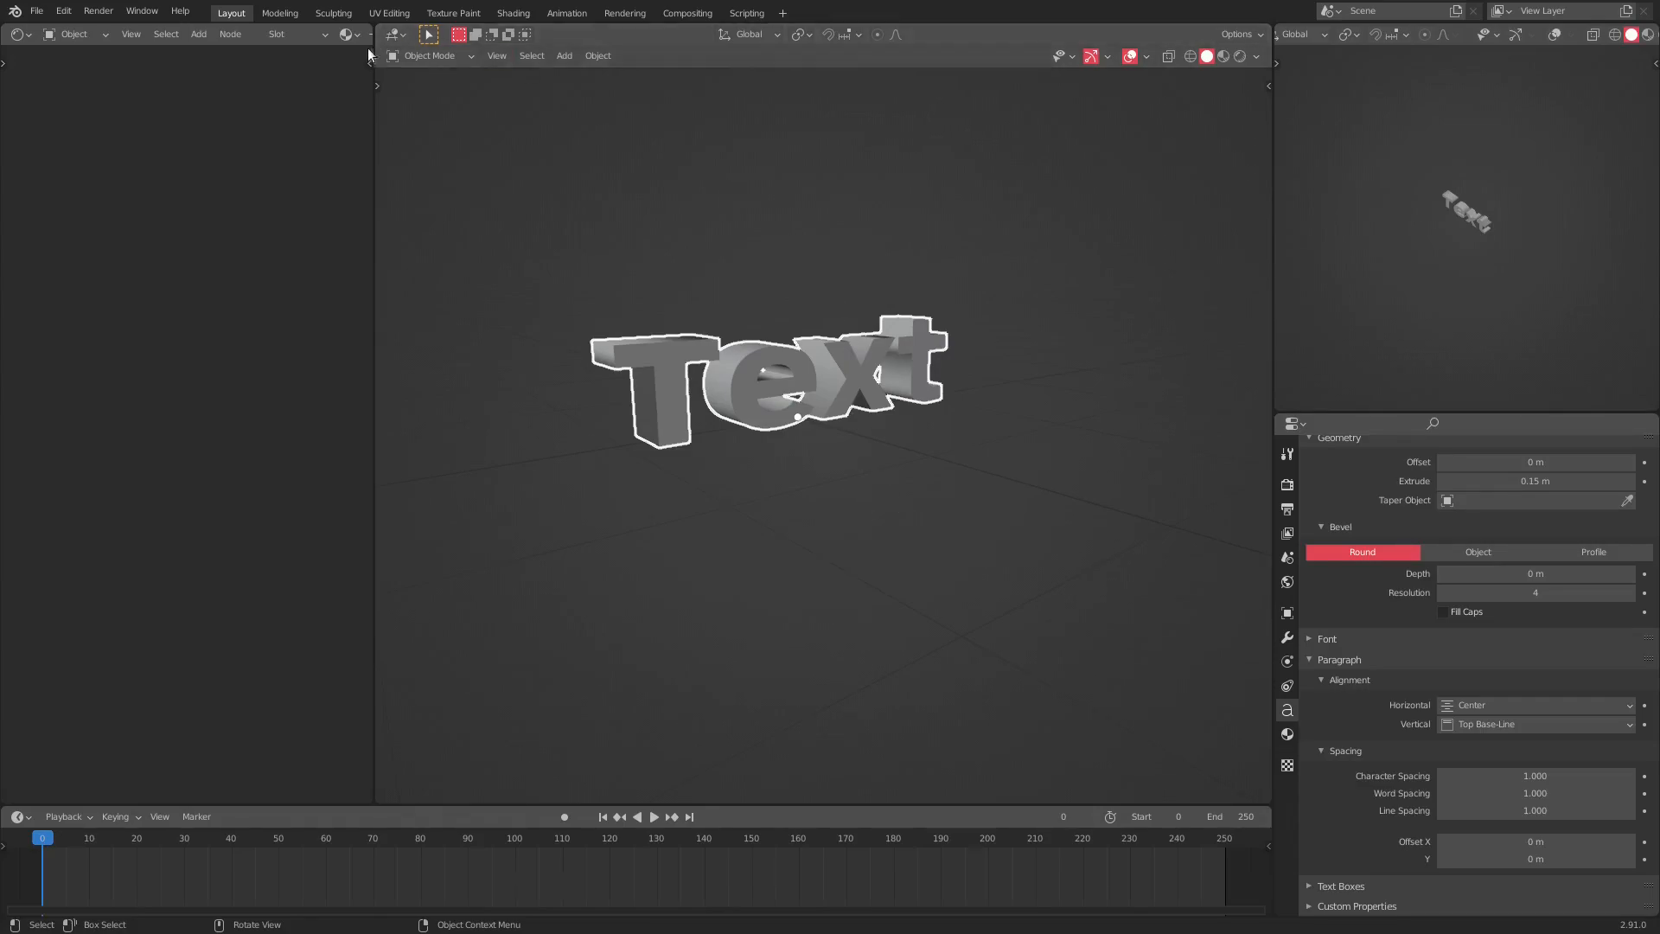
click(598, 56)
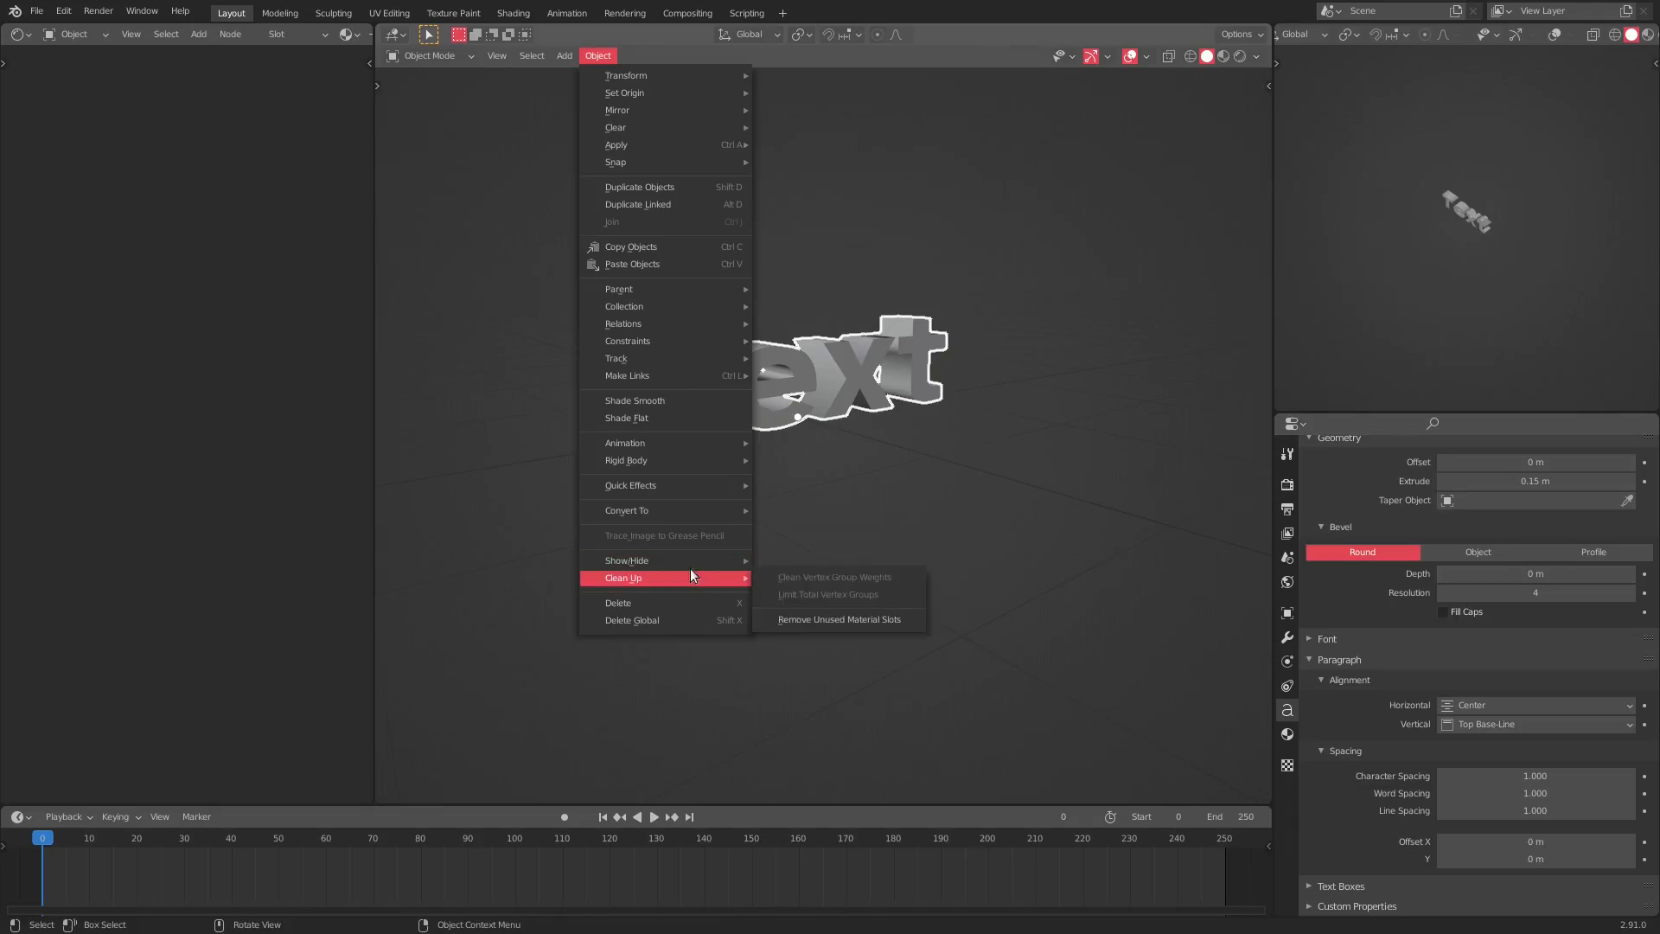
mouse_move(674, 512)
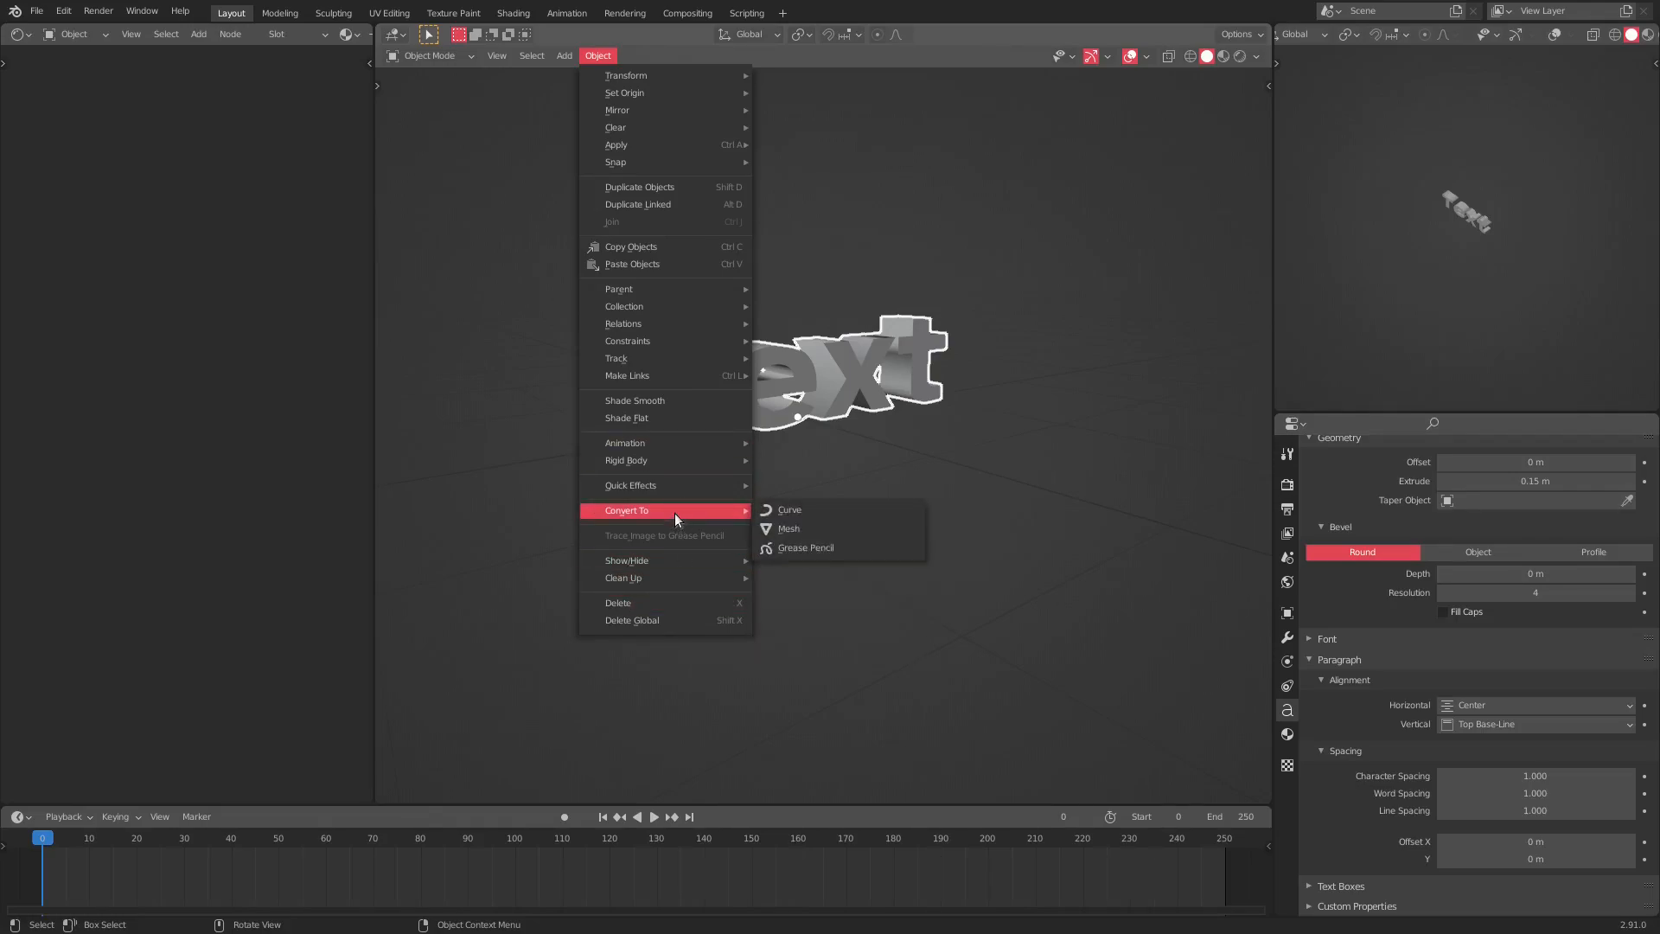
click(801, 527)
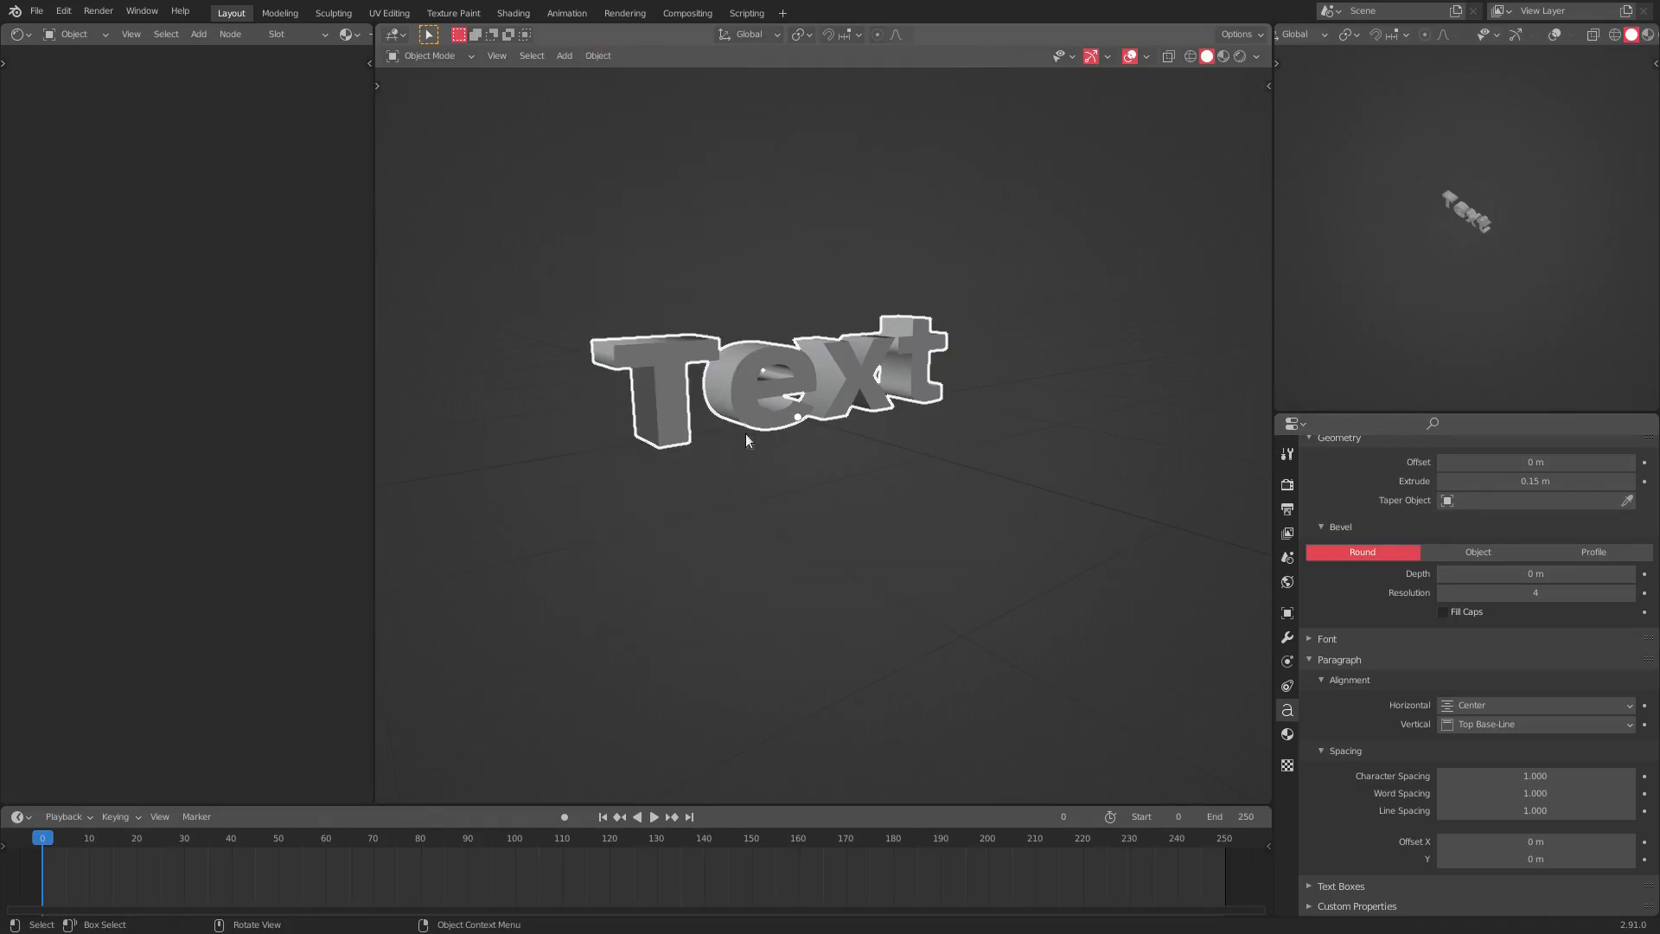
middle_drag(769, 427, 800, 400)
middle_drag(750, 349, 787, 323)
middle_drag(697, 437, 990, 320)
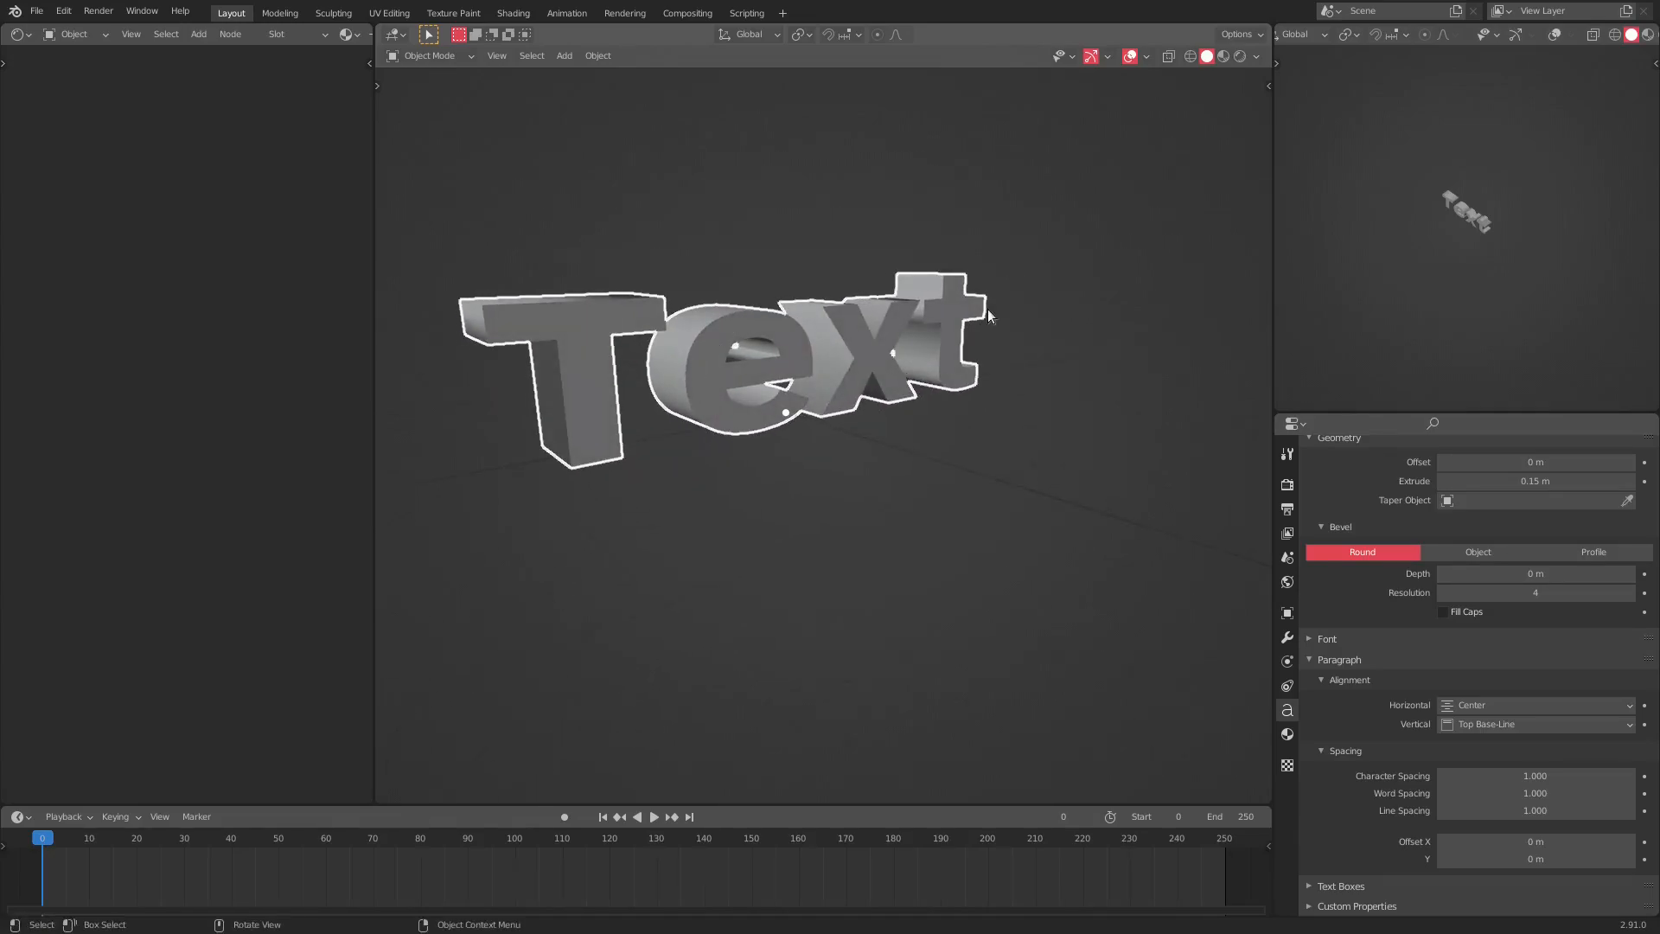
middle_drag(879, 411, 972, 430)
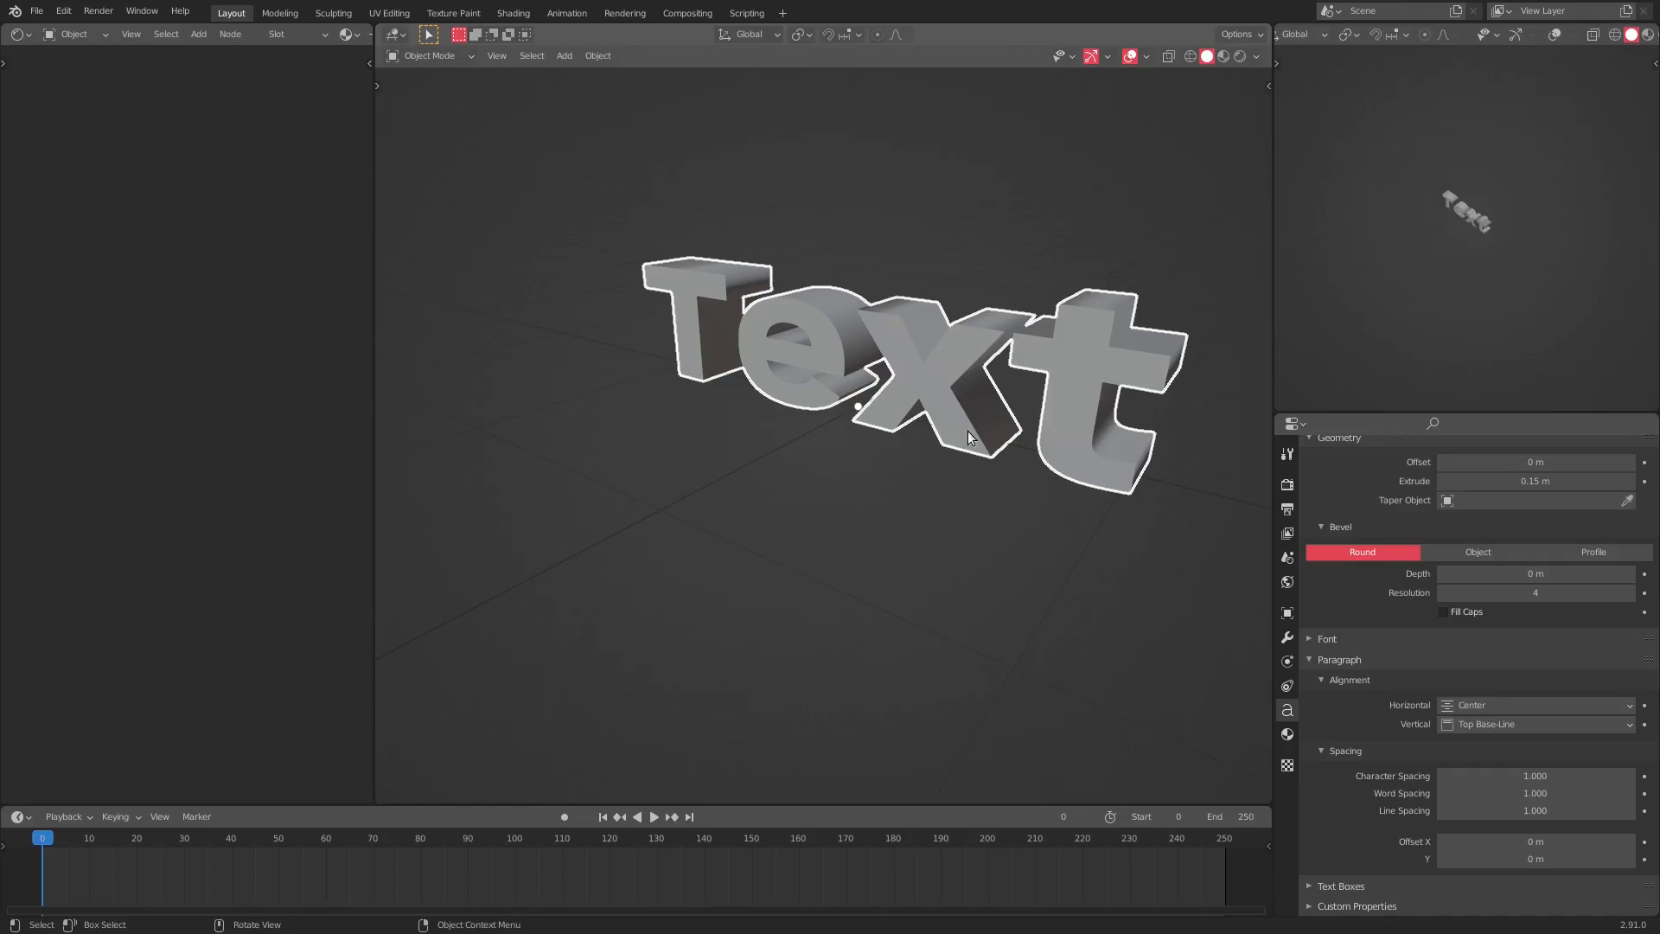
scroll(1132, 443, up, 2)
middle_drag(1123, 447, 977, 474)
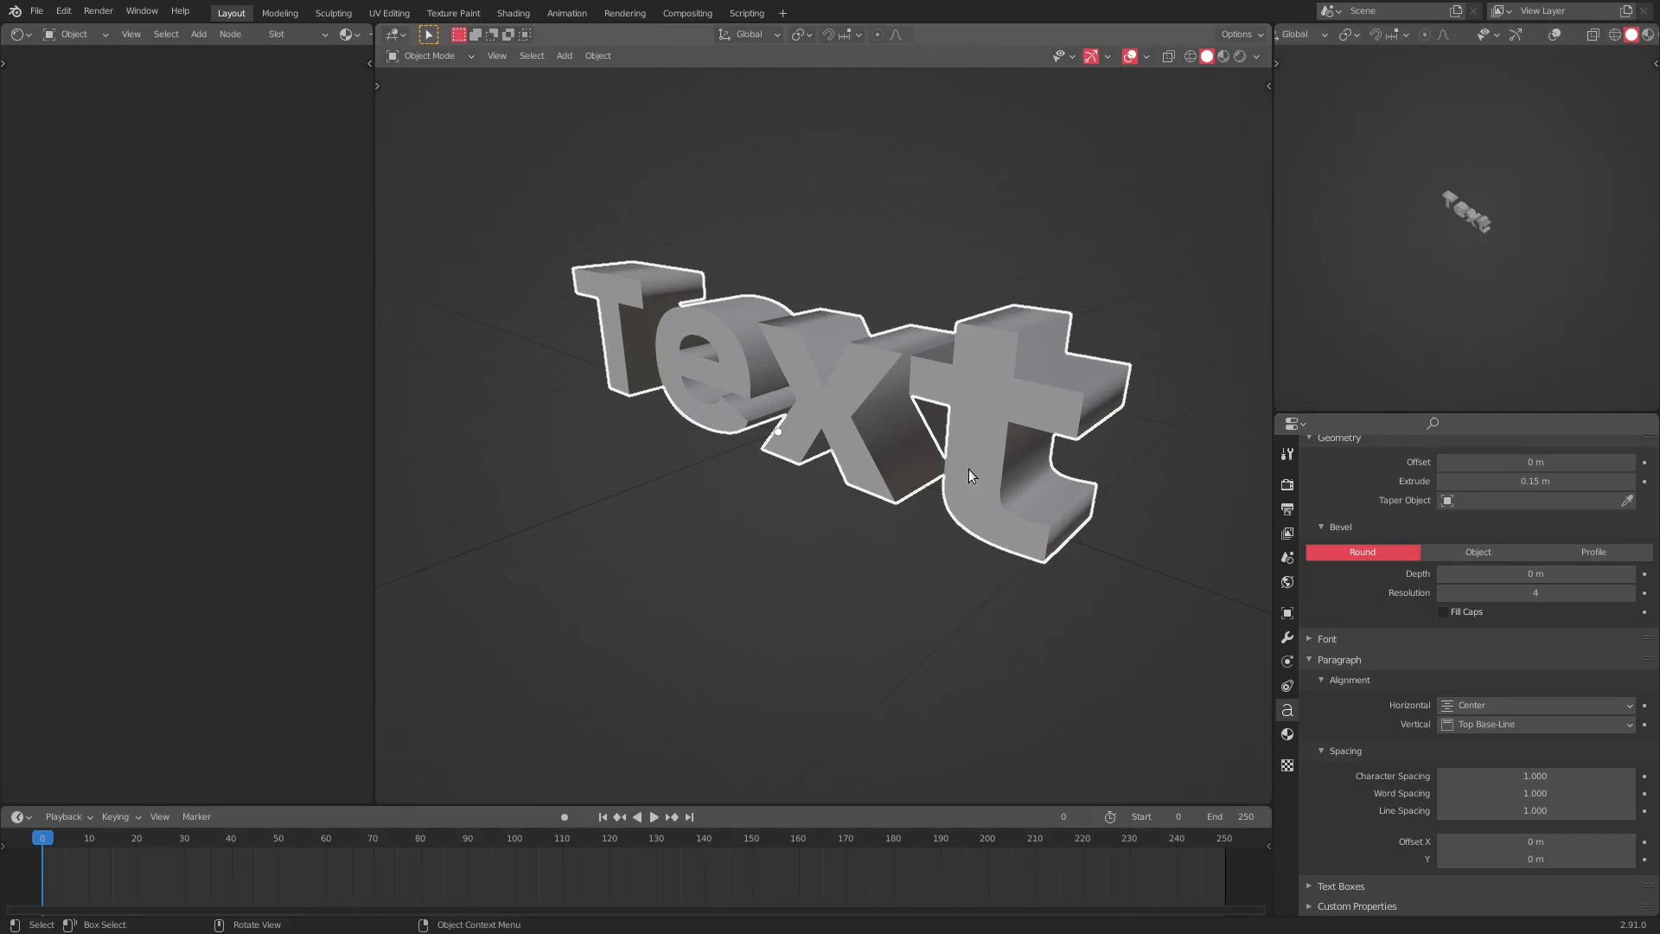
- Switch the viewport to rendered shading and move the point light toward the front of the text
click(1287, 734)
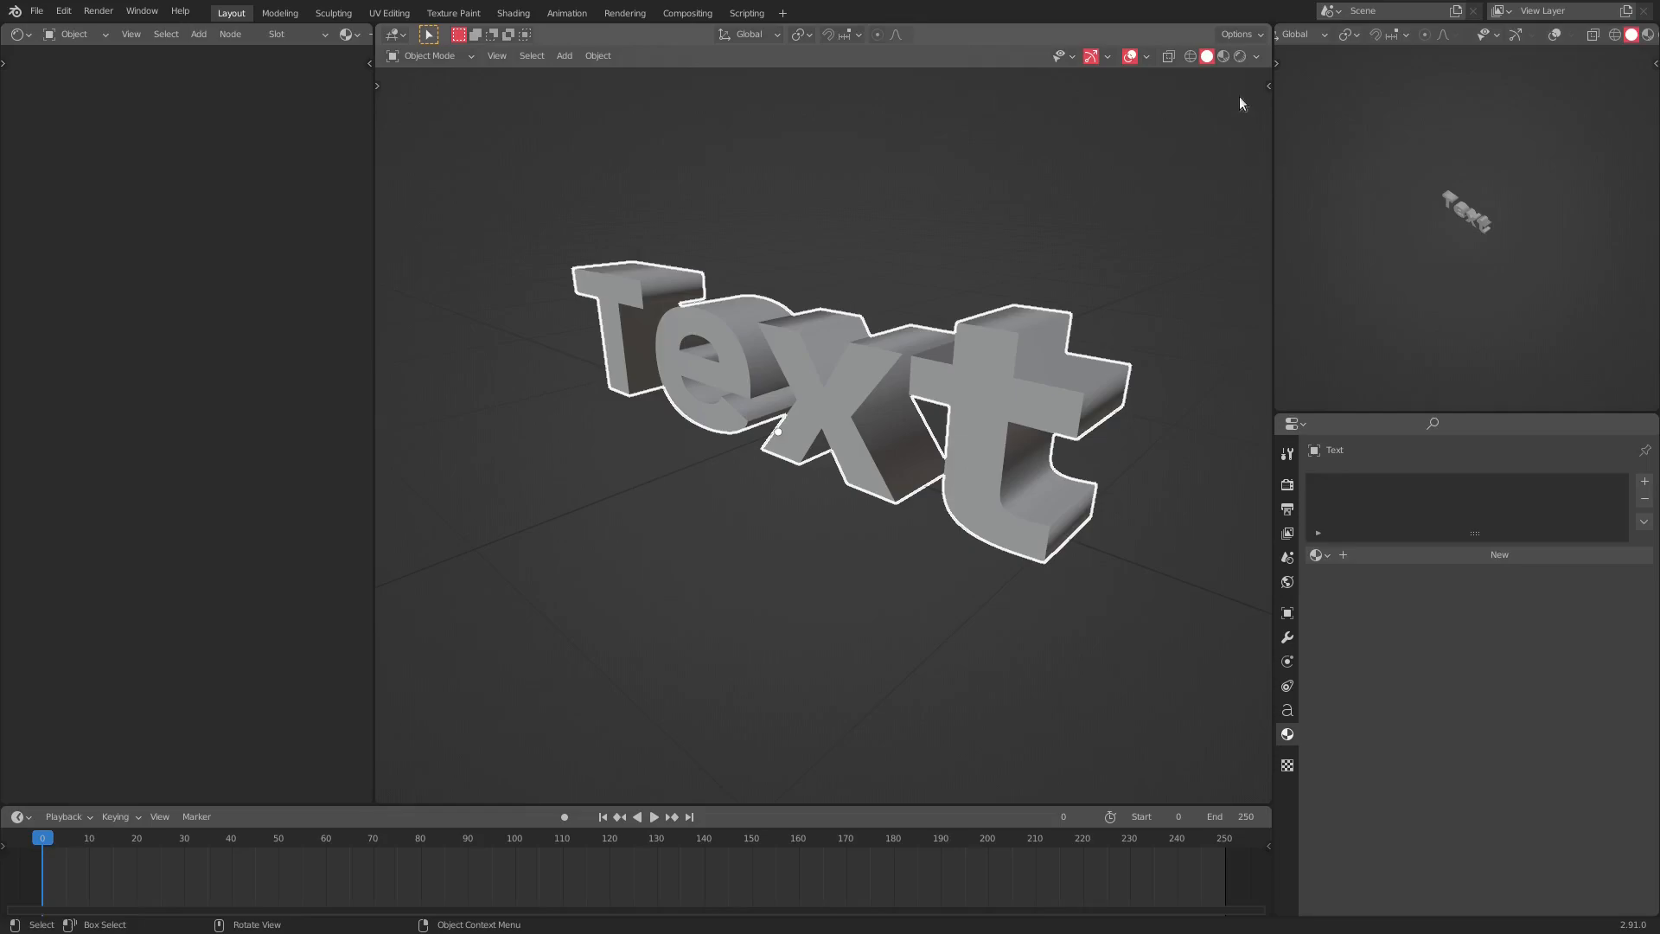
click(1239, 57)
mouse_move(1159, 181)
middle_down()
mouse_move(1105, 261)
mouse_move(1043, 279)
mouse_move(969, 336)
mouse_move(982, 334)
middle_up()
scroll(1015, 313, down, 8)
click(959, 313)
key(g)
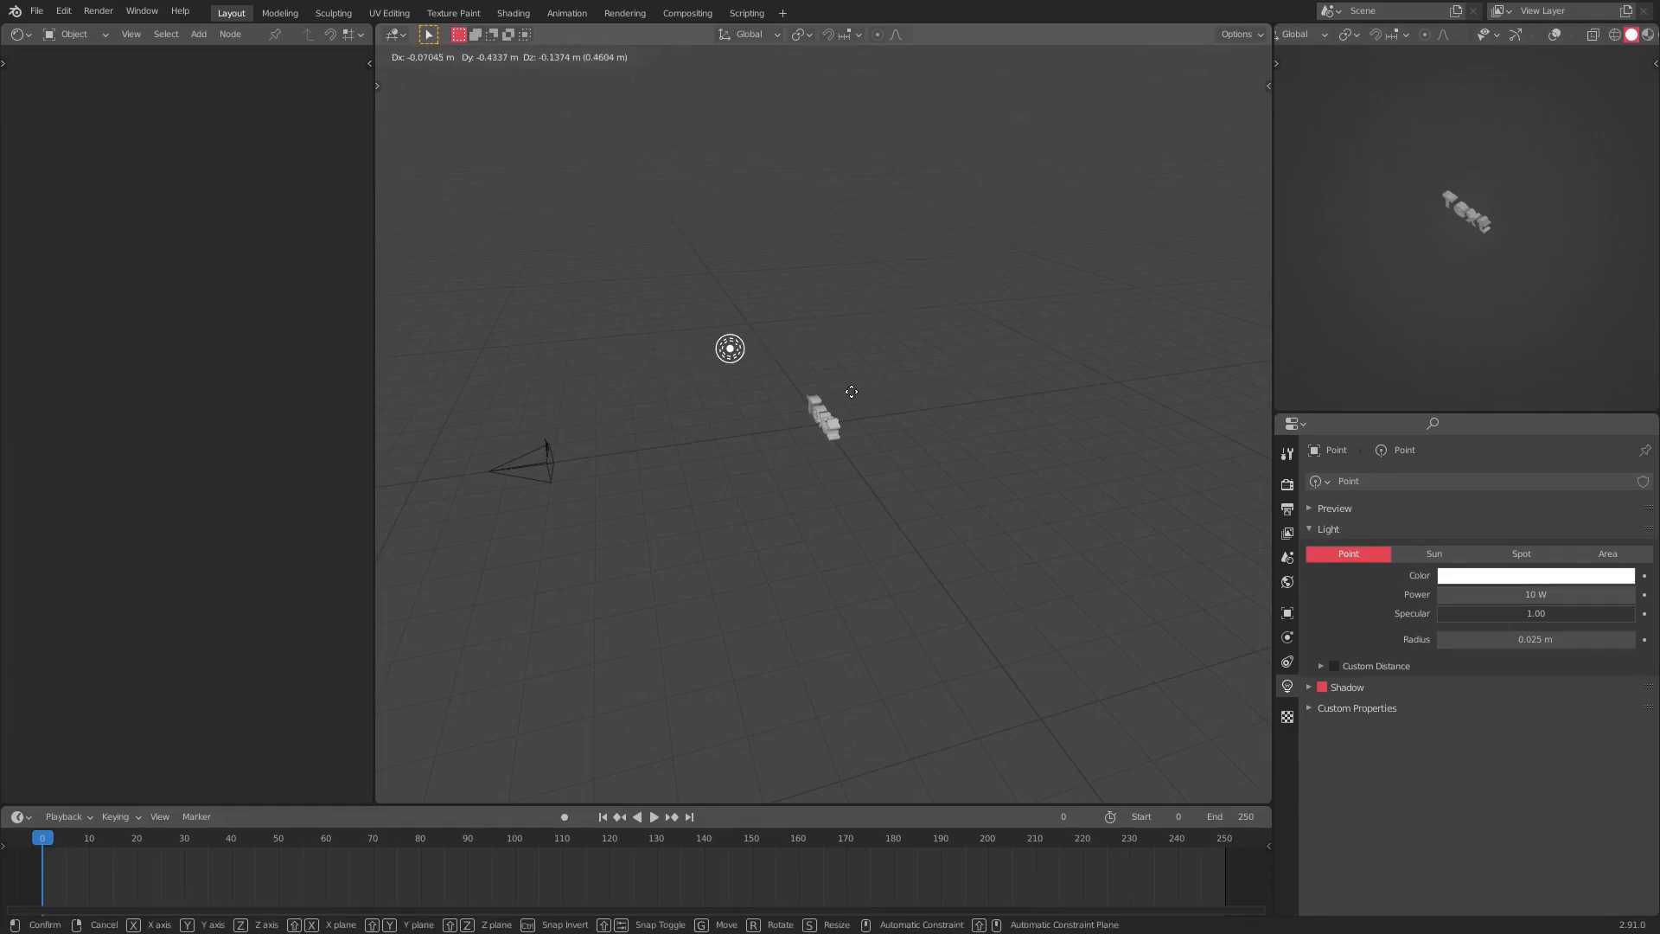
click(739, 426)
middle_drag(739, 426, 915, 396)
key(g)
click(740, 449)
middle_drag(799, 448, 694, 451)
key(g)
click(666, 456)
- Assign the existing material named Material to the text object and change its base color to bright blue
scroll(820, 473, up, 7)
click(822, 473)
middle_drag(826, 478, 922, 489)
click(1318, 554)
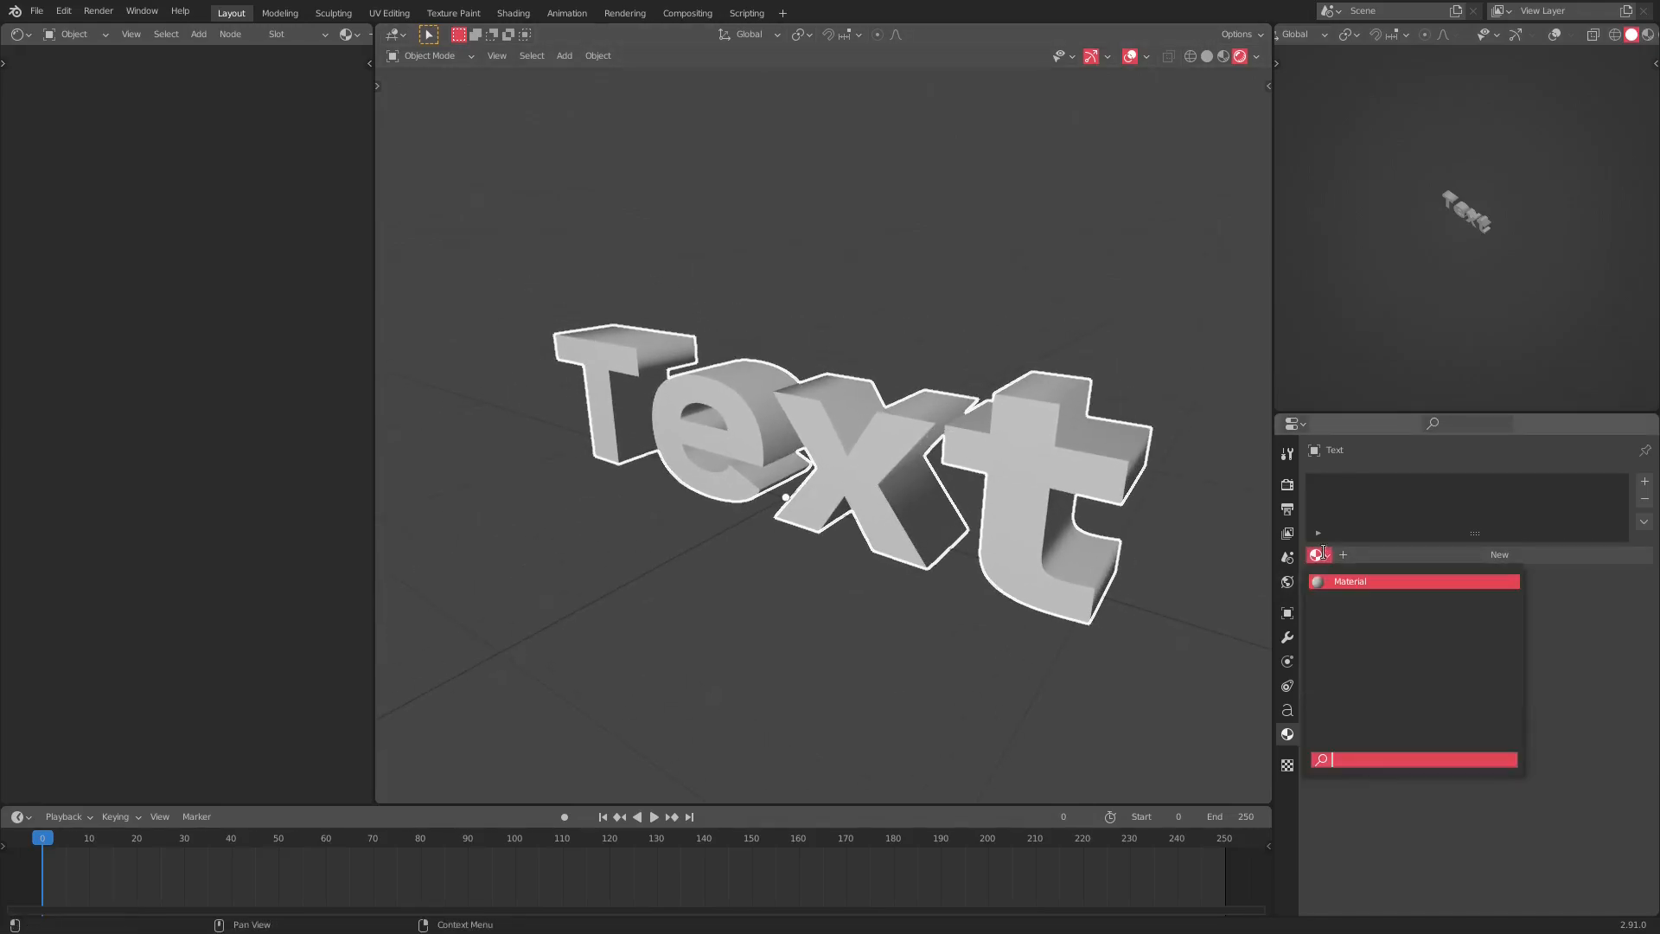
click(1333, 581)
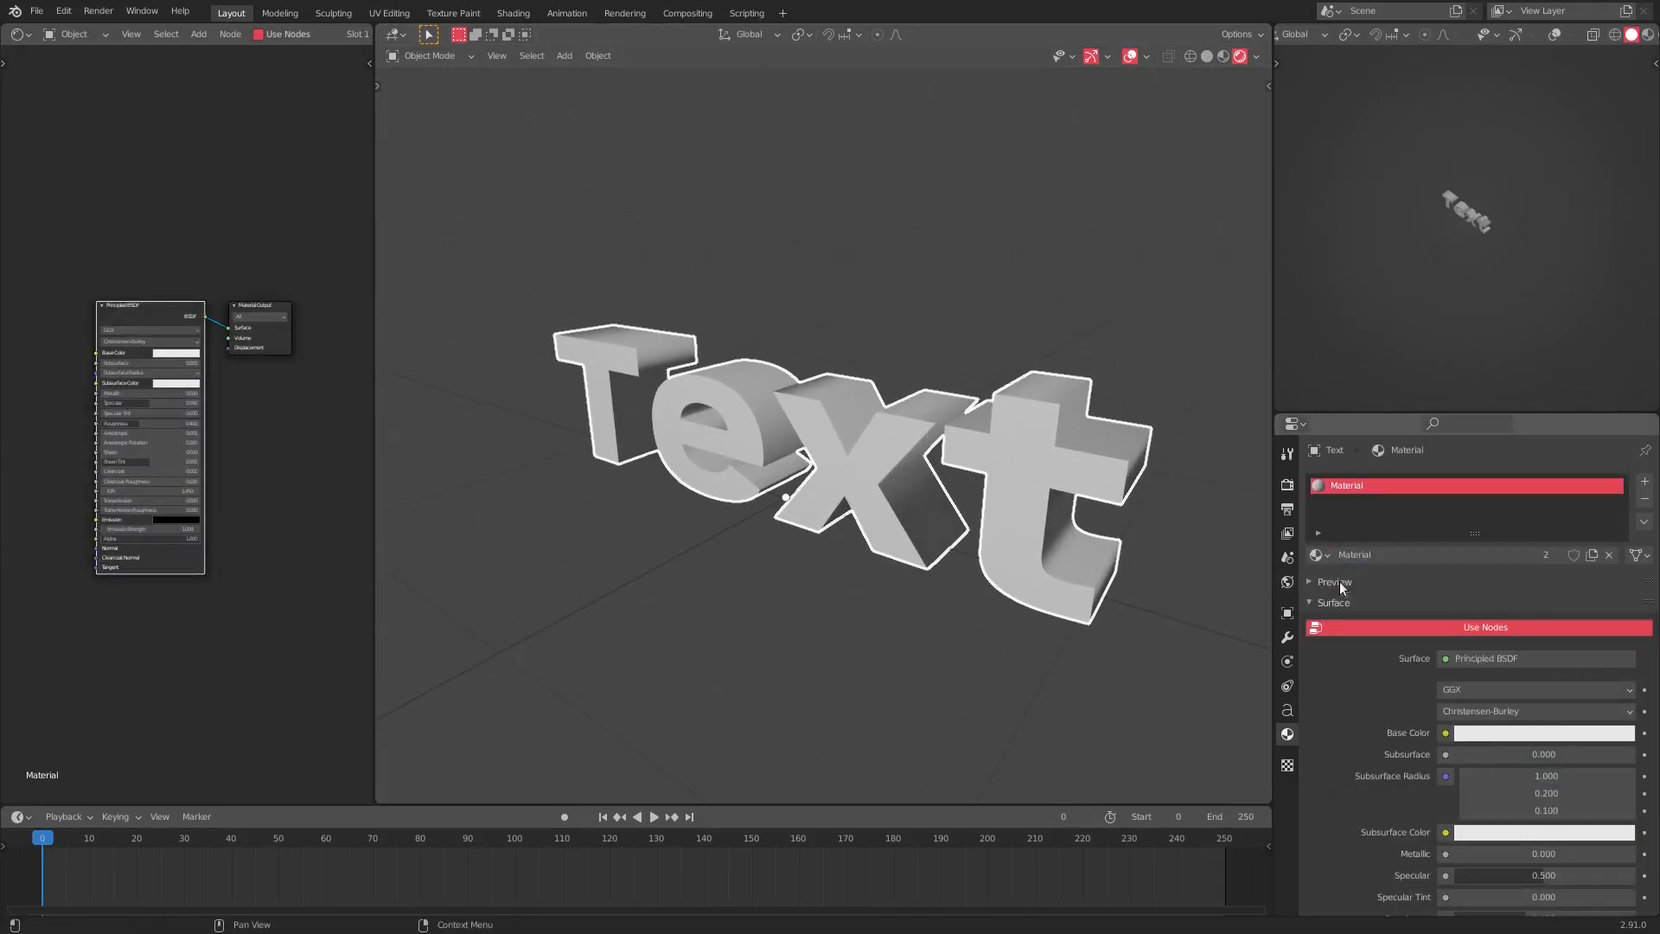
click(1482, 734)
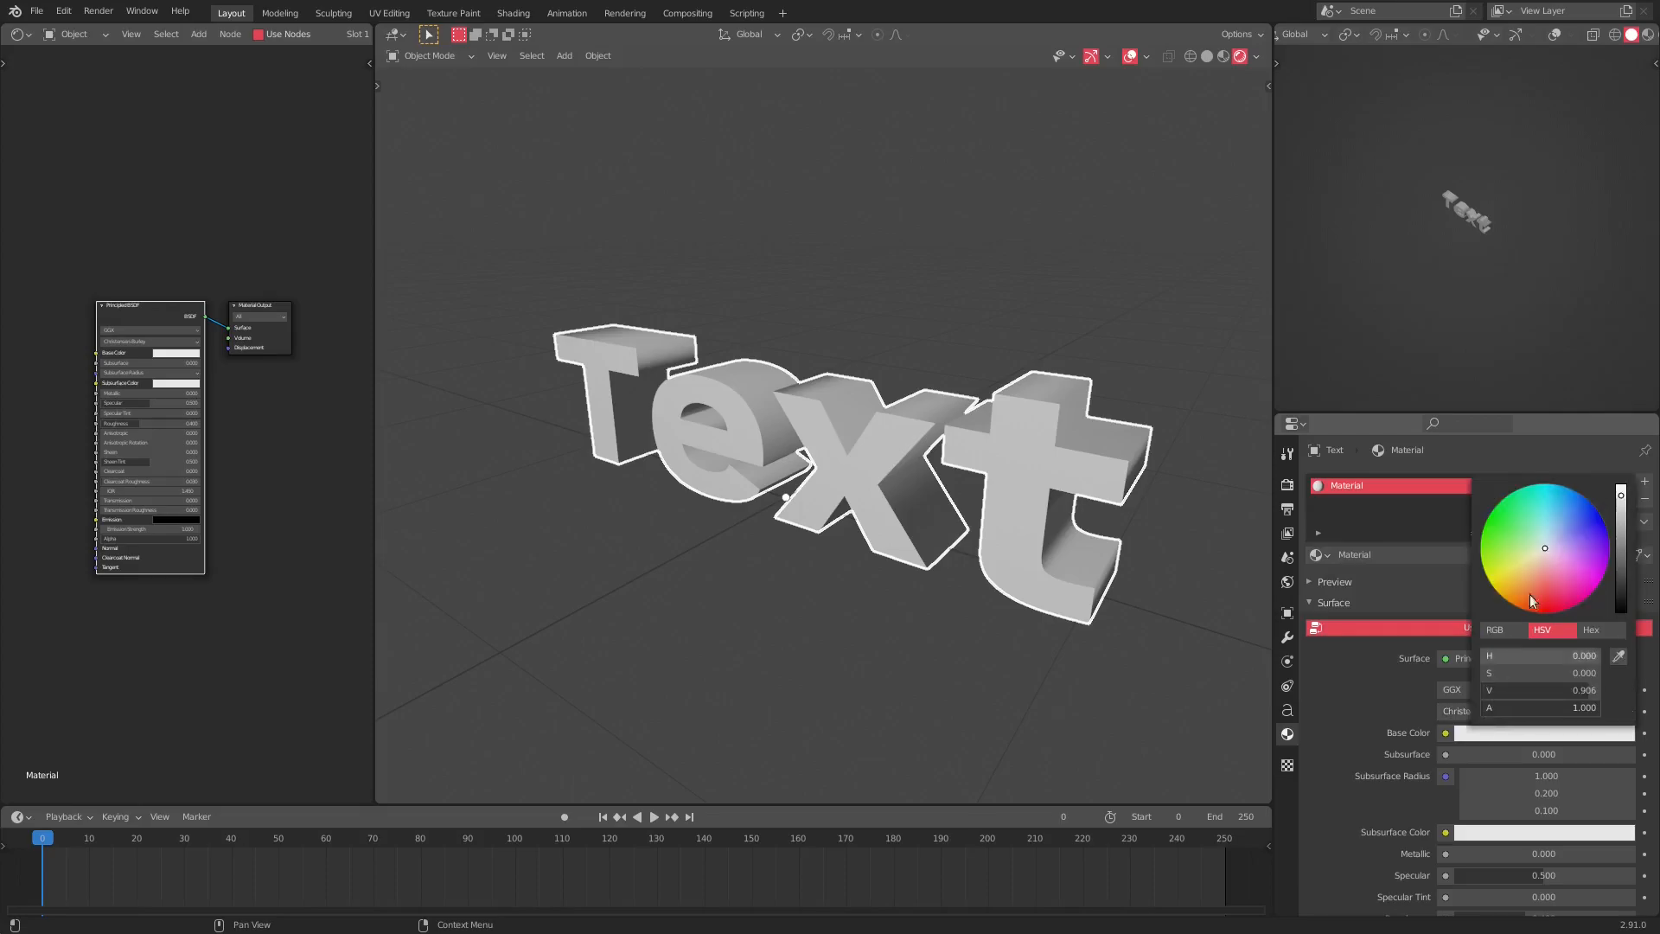
click(1568, 508)
drag(1566, 503, 1559, 492)
middle_drag(979, 579, 1068, 522)
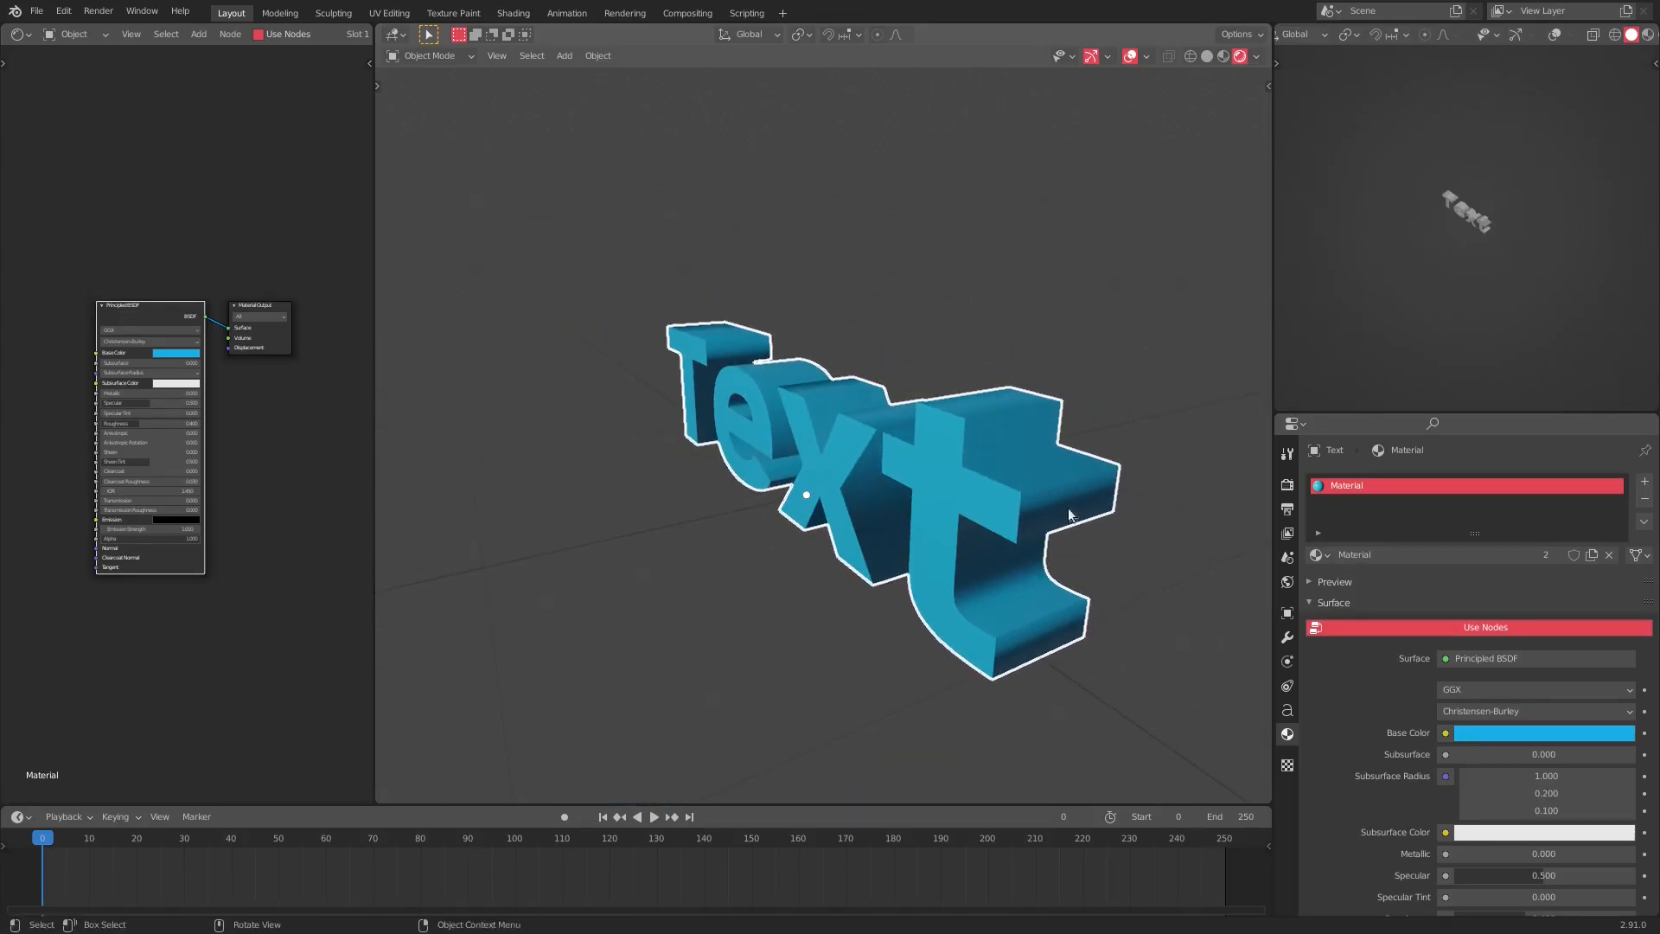
- Duplicate the blue text object in place, keeping the copy exactly over the original
key(shift+d)
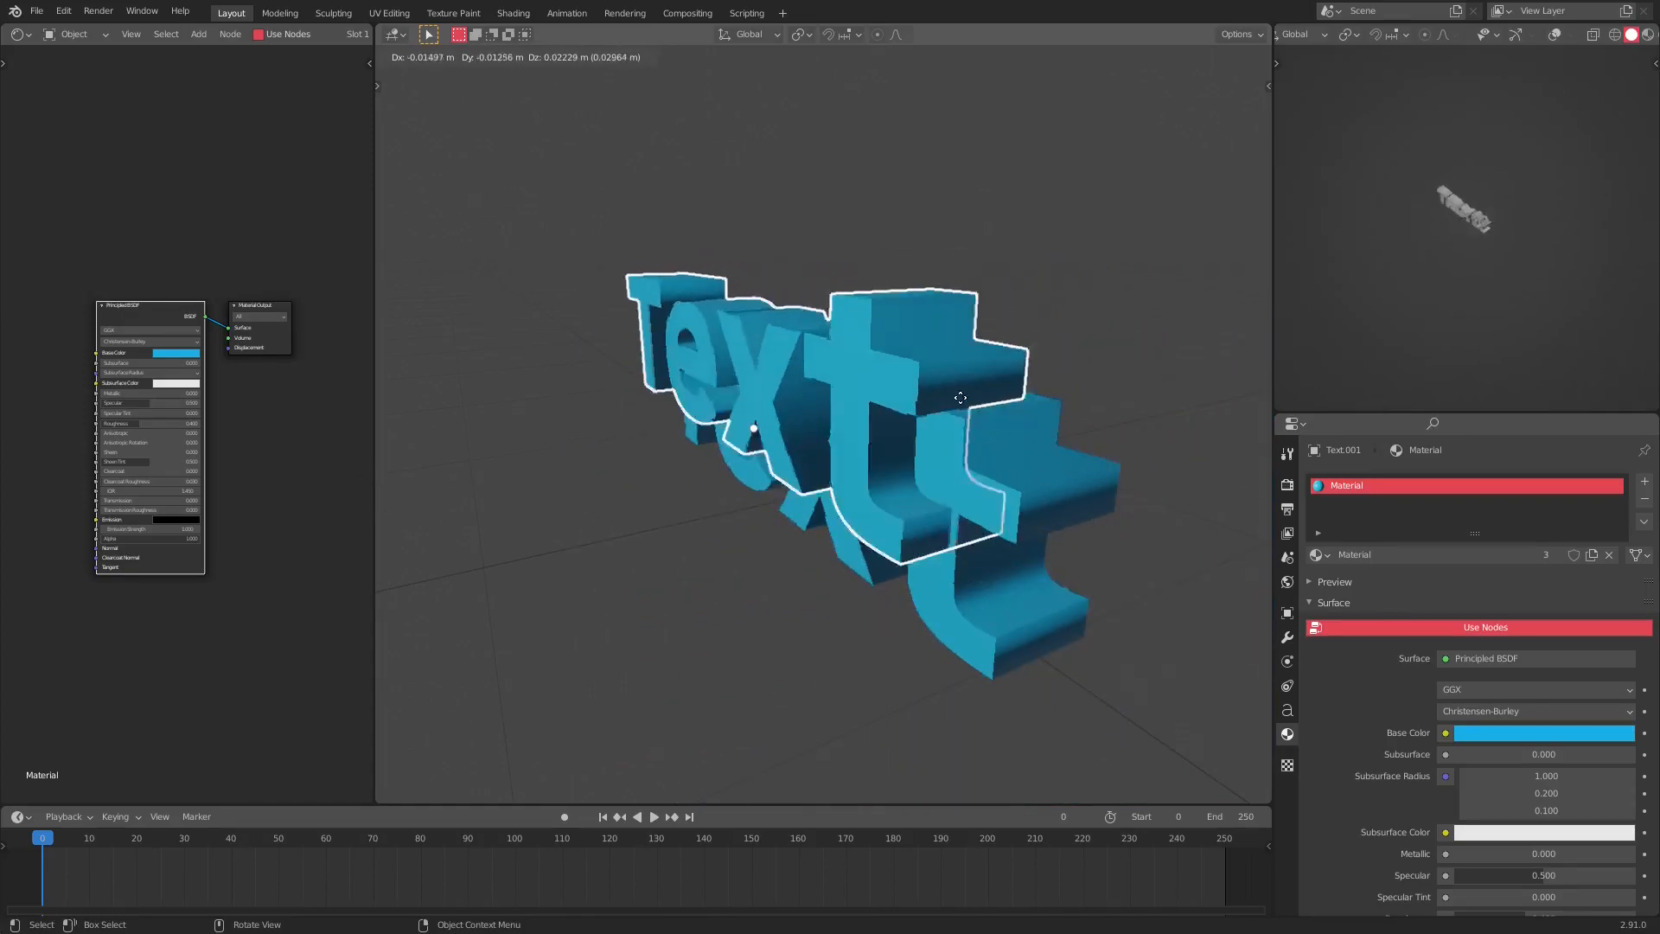
key(Escape)
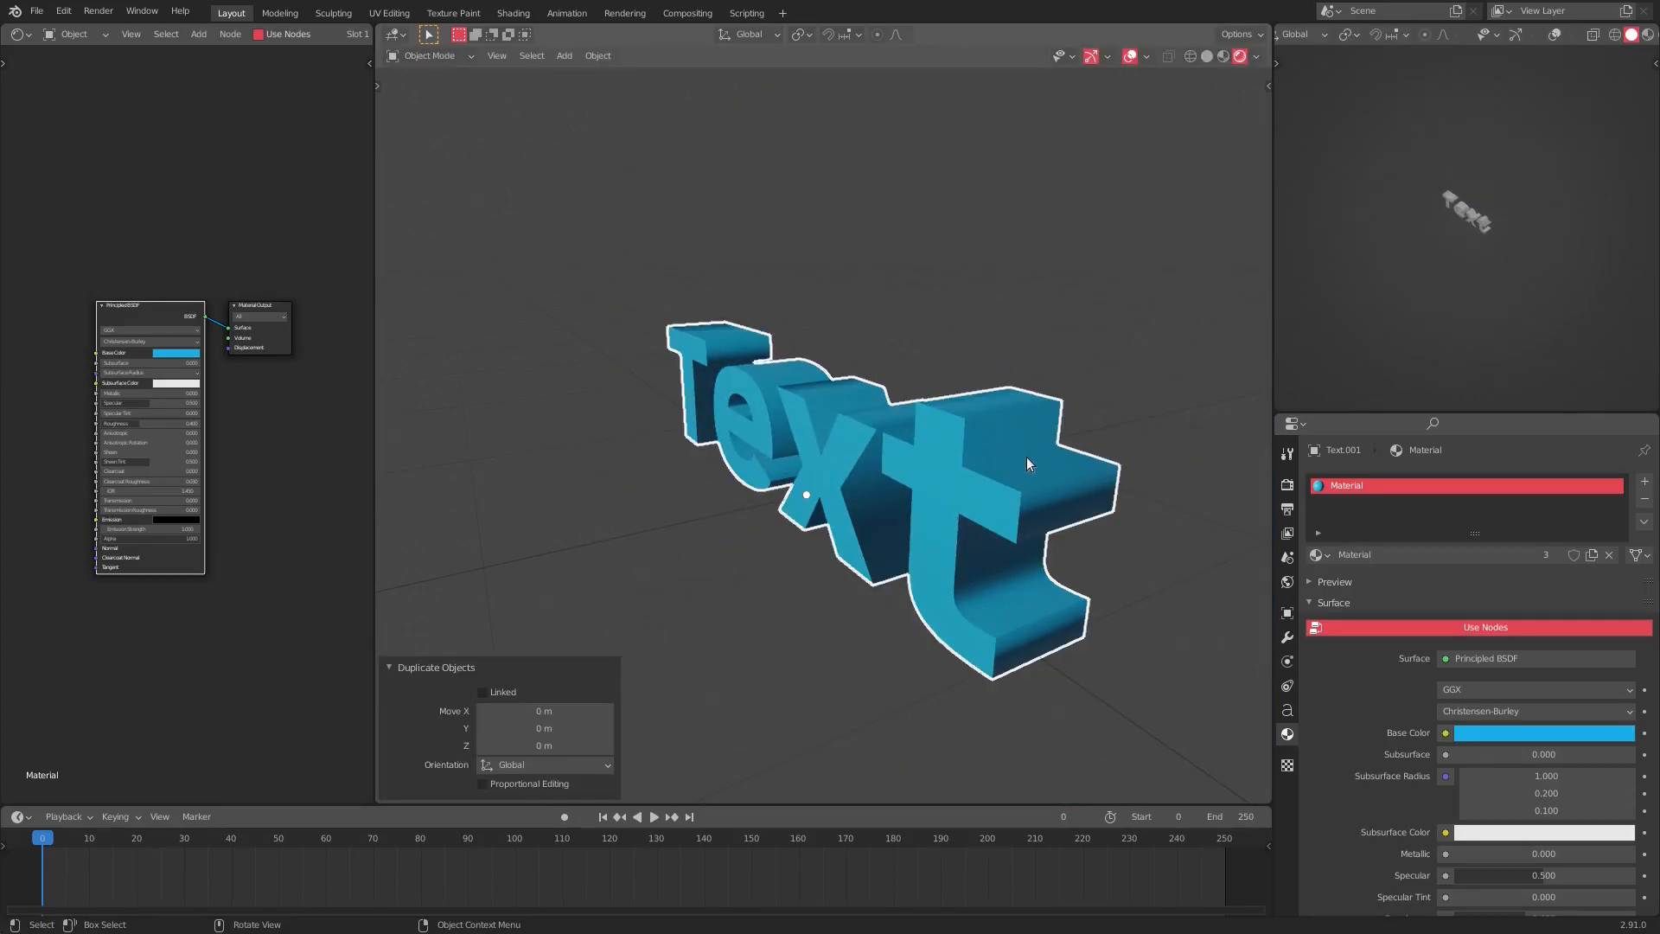
scroll(1090, 483, up, 5)
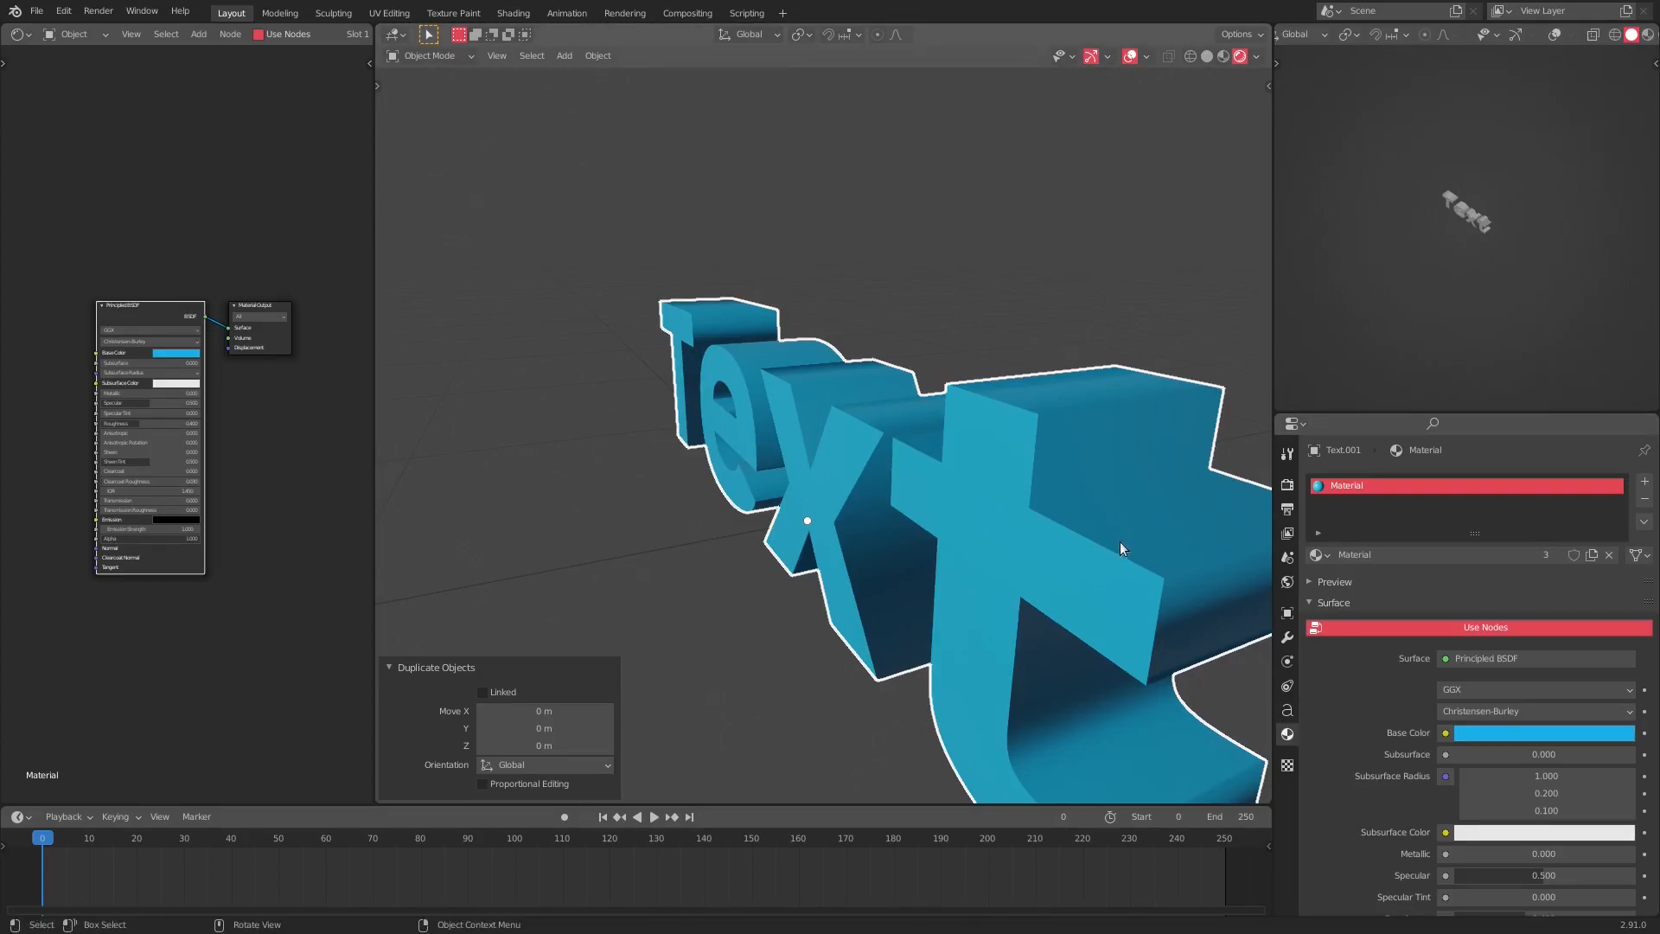
- Give the duplicate text its own copy of the material, named "second color", with a golden-orange base color
click(1546, 555)
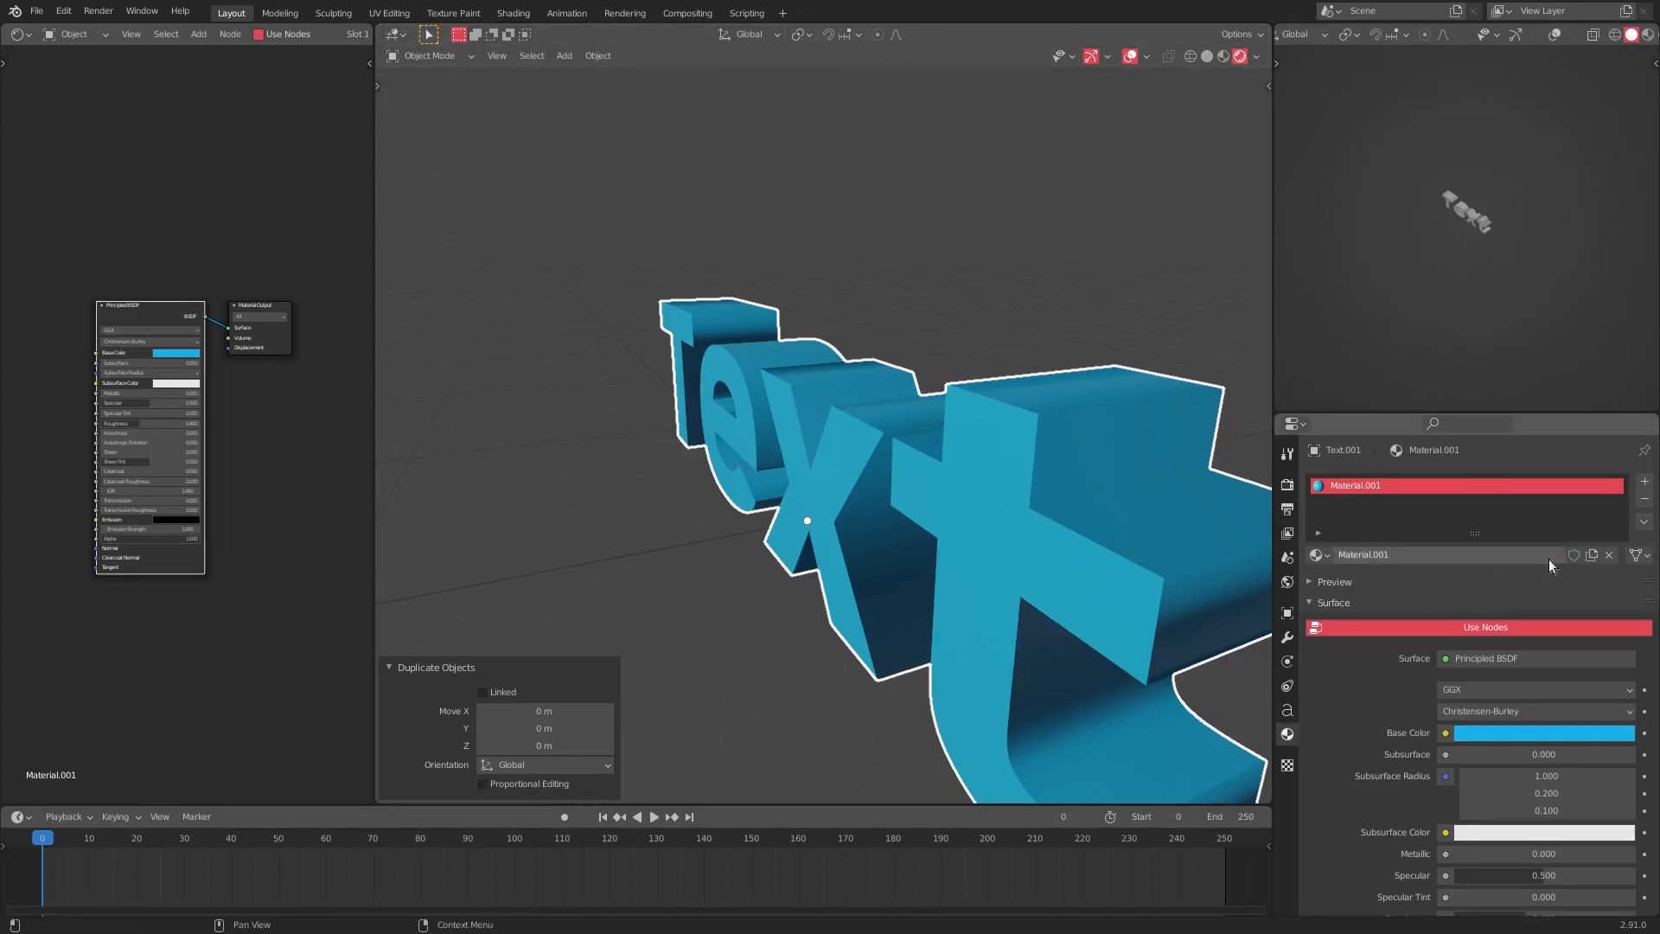
click(1408, 552)
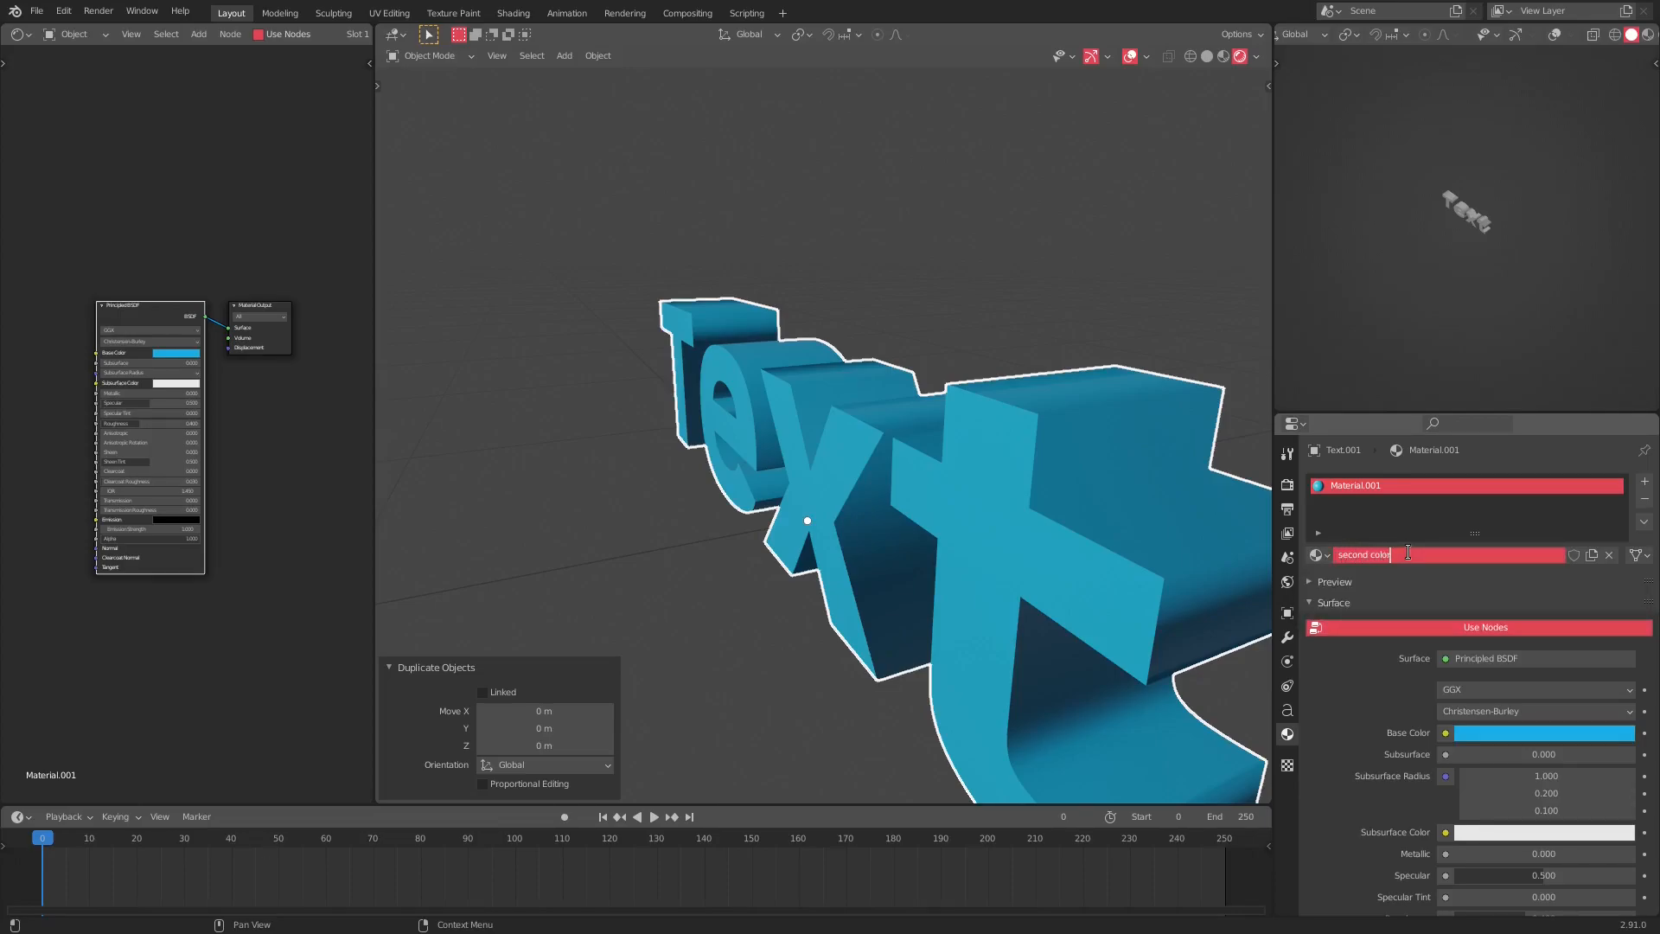
click(1513, 732)
drag(1512, 558, 1513, 586)
middle_drag(793, 641, 899, 668)
- Set the duplicate text's Extrude value to 0.149 m, slightly shallower than the original
click(1288, 710)
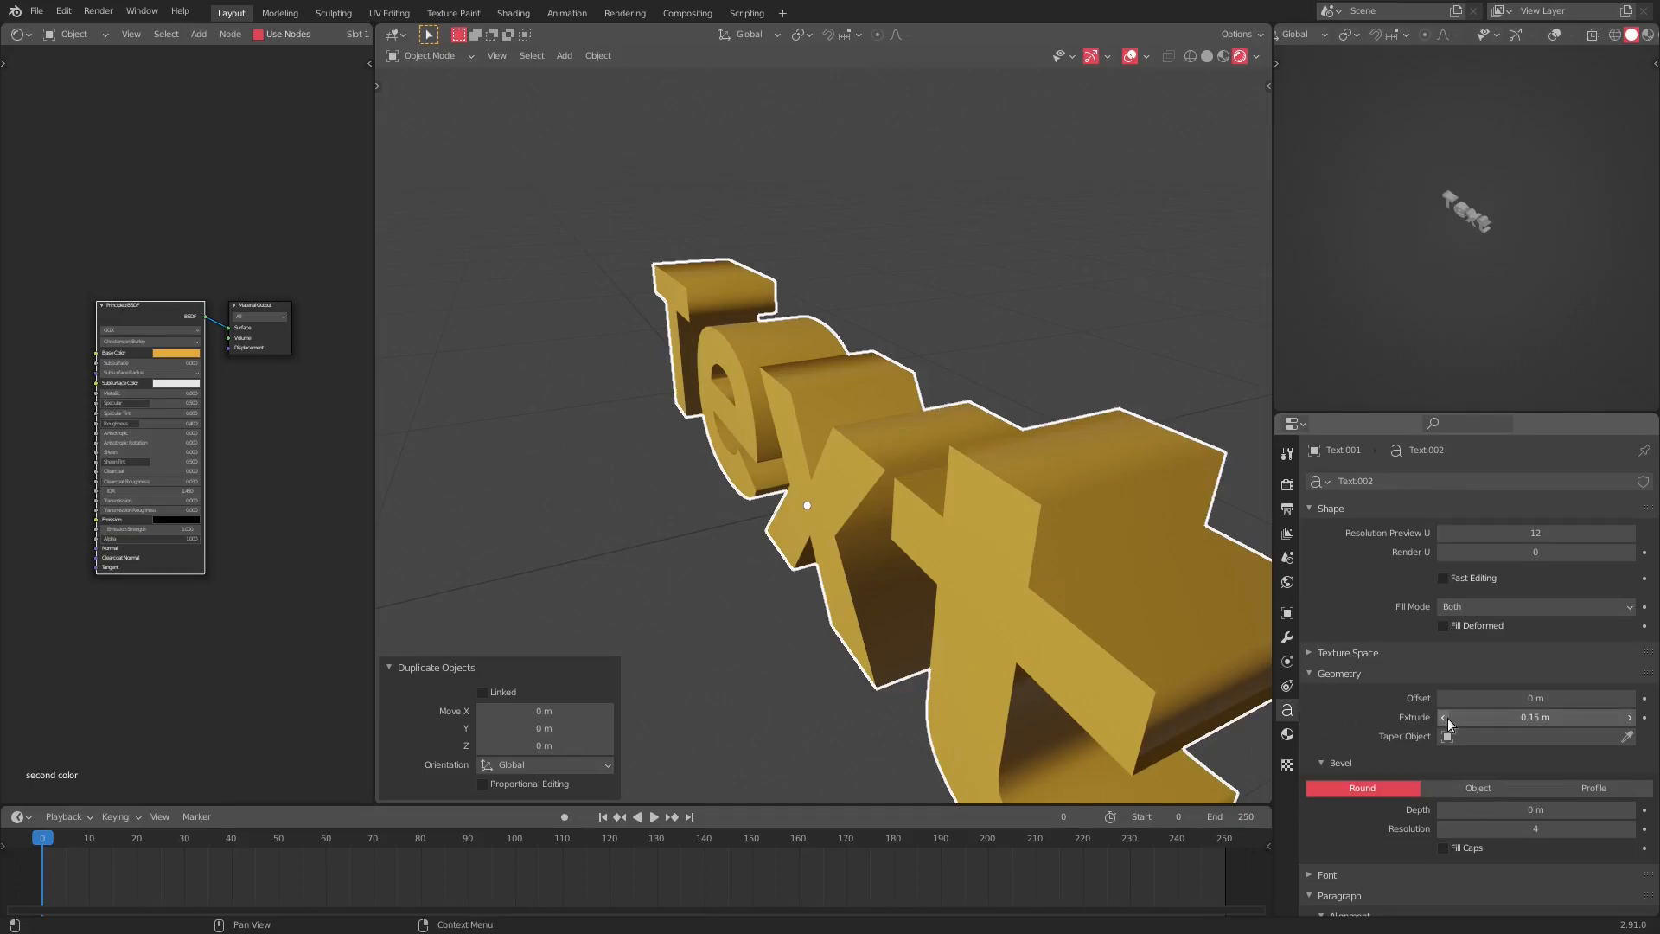
drag(1455, 717, 1447, 718)
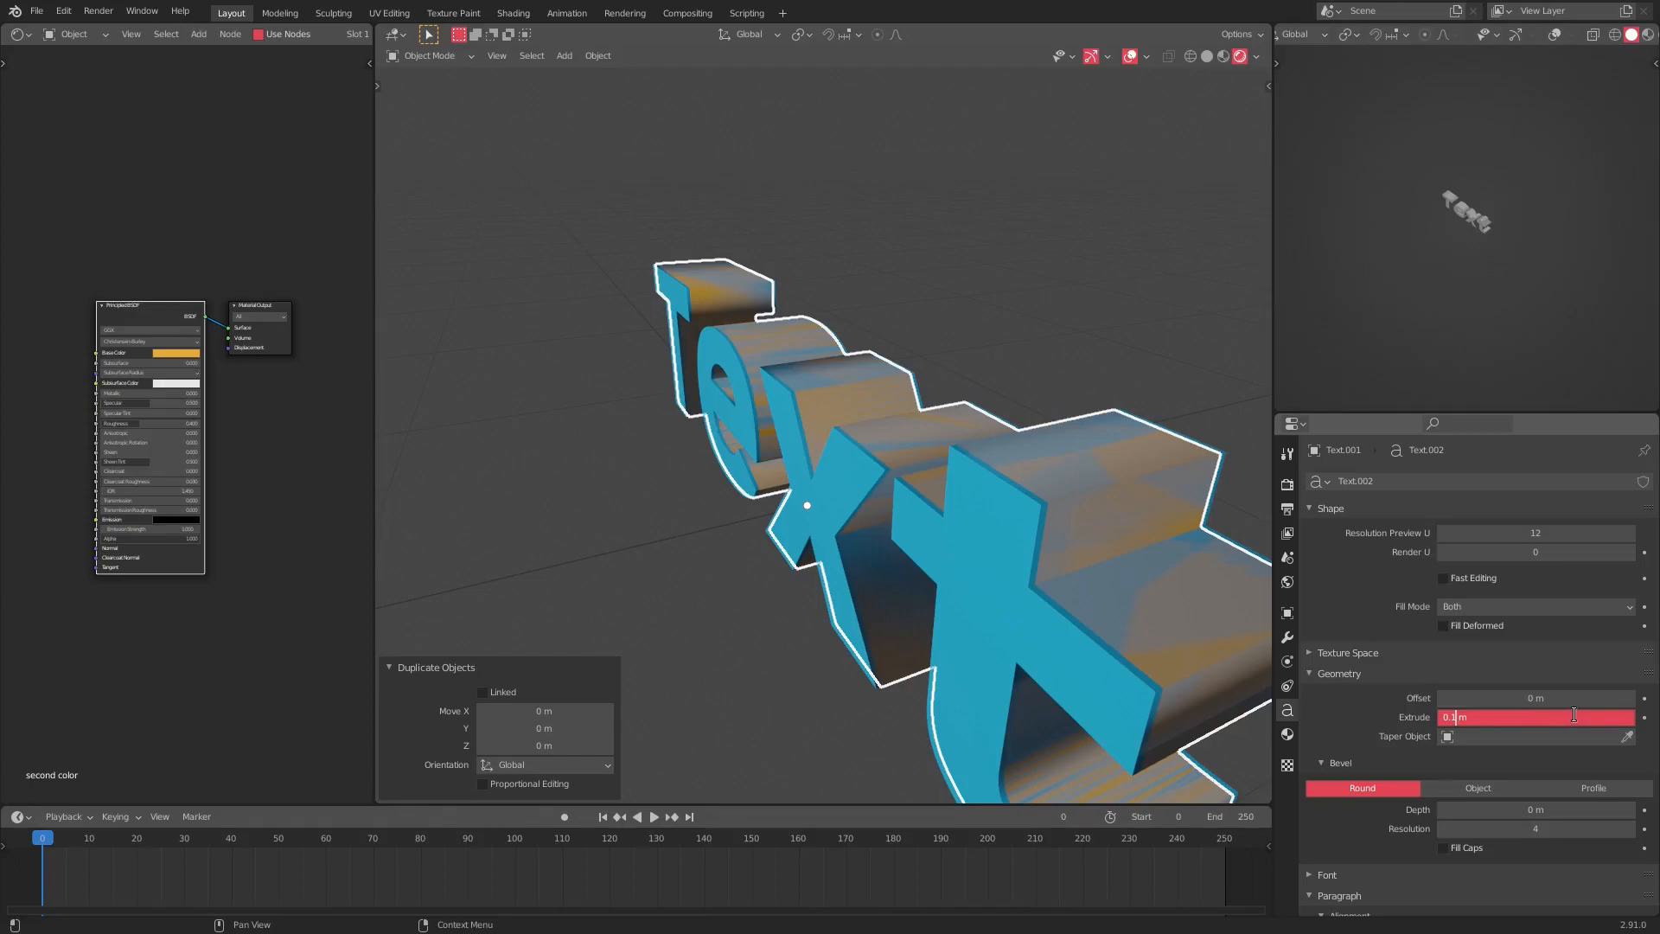
key(Return)
middle_drag(1098, 597, 952, 614)
middle_drag(769, 509, 772, 472)
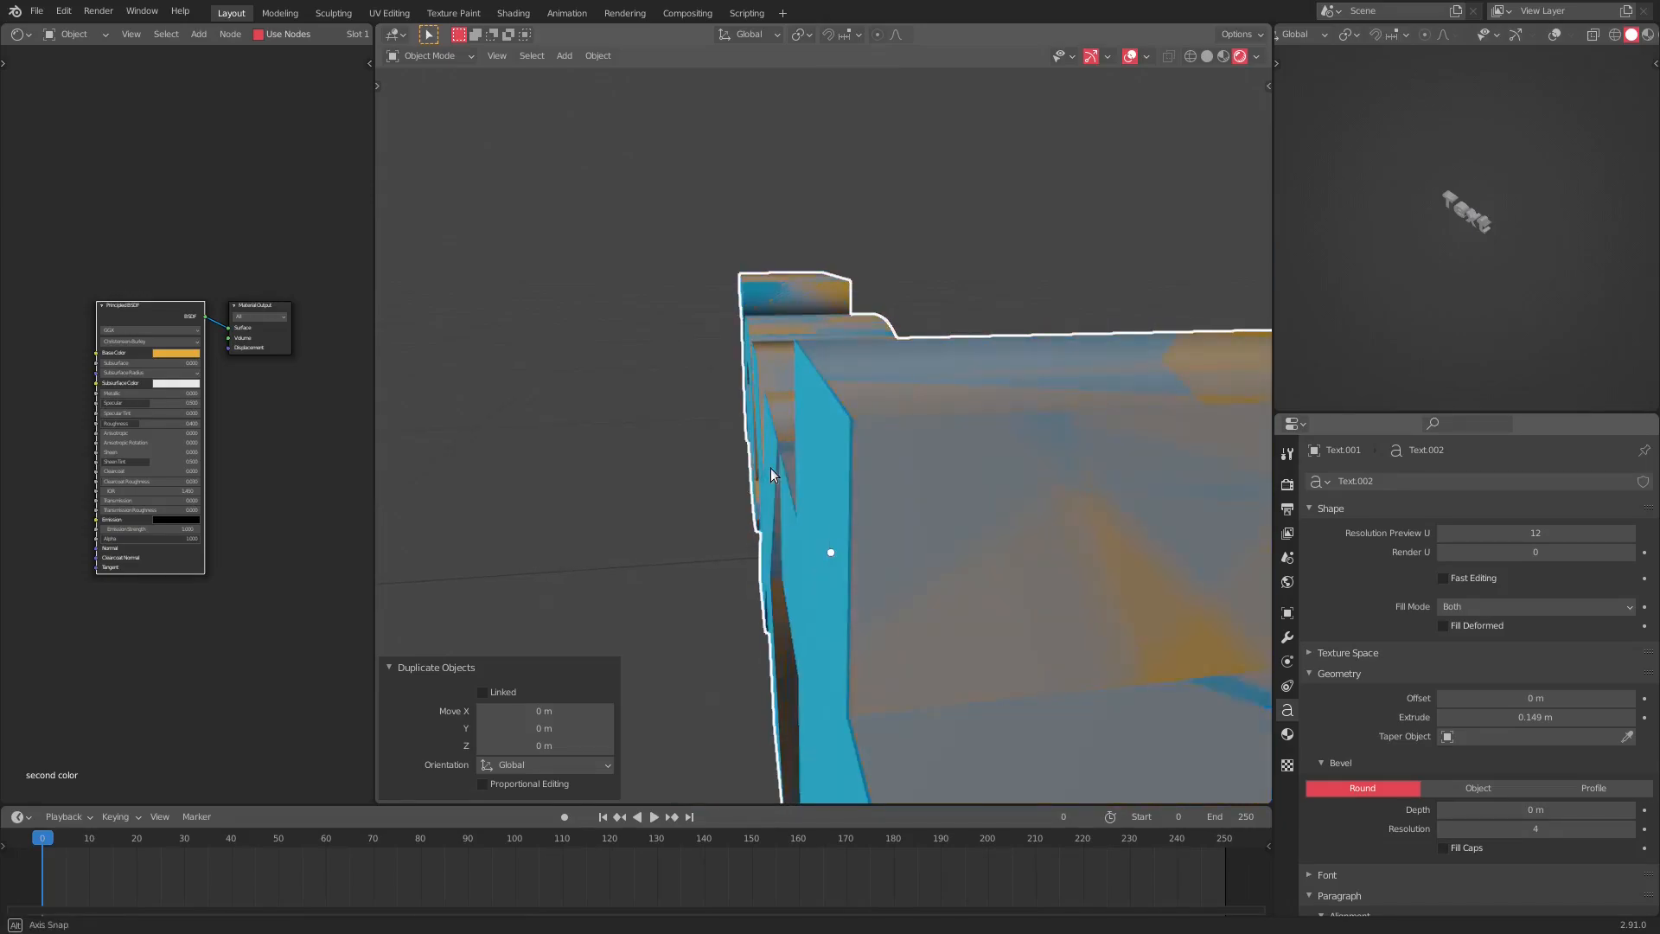
middle_drag(853, 567, 953, 604)
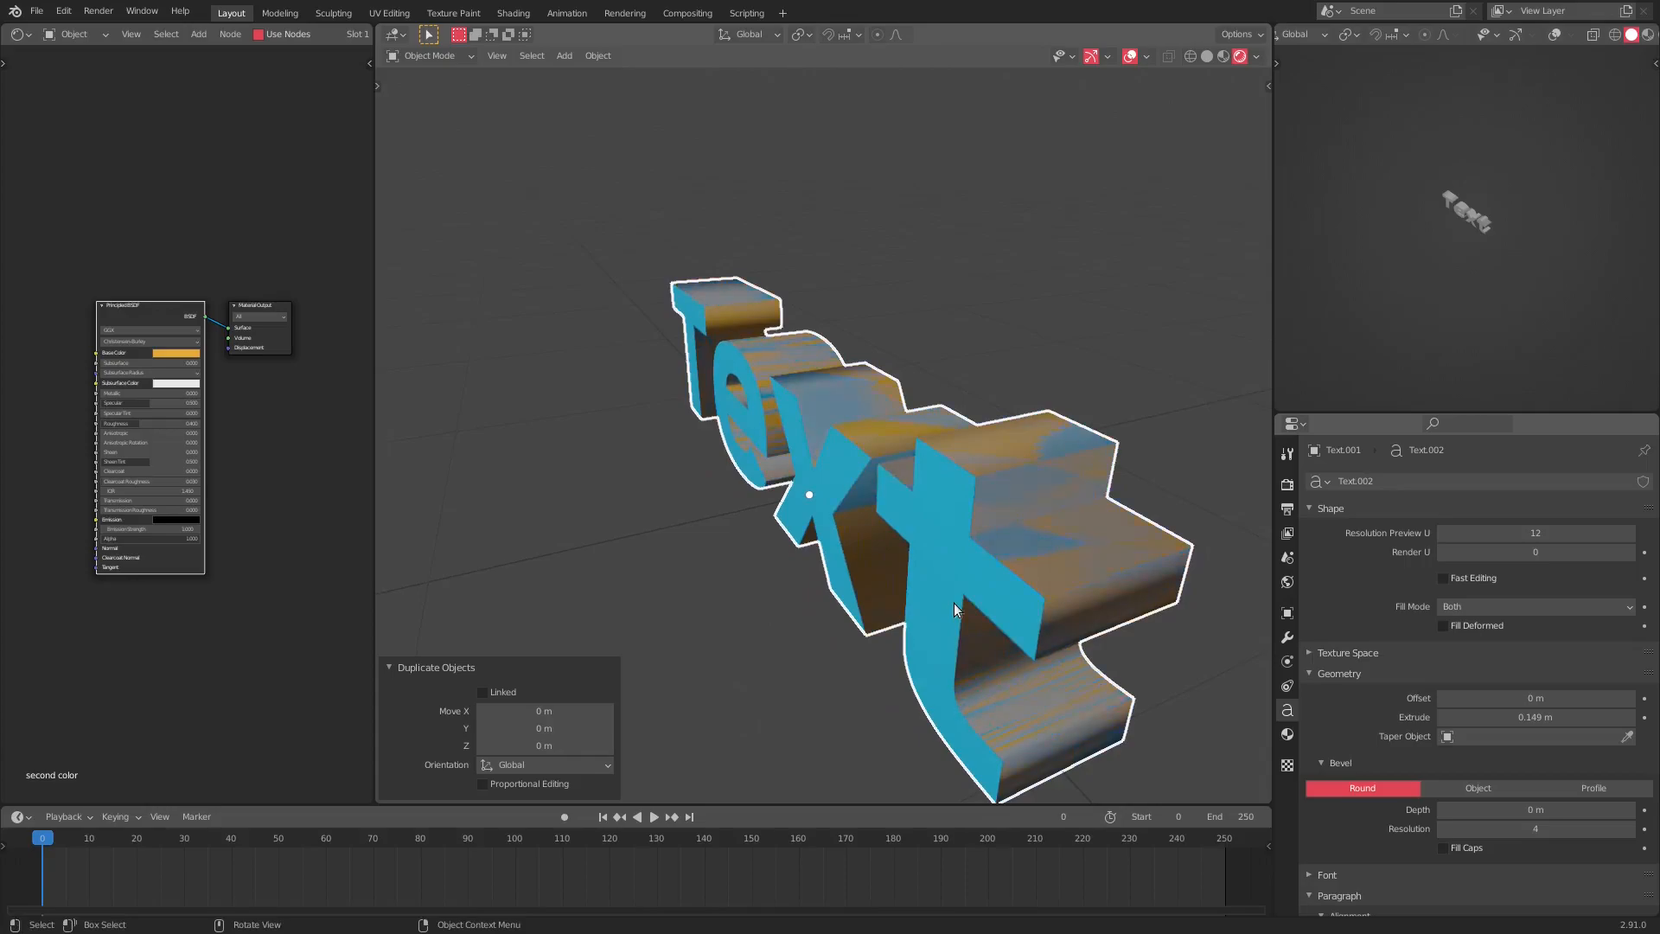
- Set the duplicate text's geometry Offset to 0.01 m so it slightly surrounds the original letters
click(1630, 698)
middle_drag(864, 519, 972, 523)
middle_drag(1060, 574, 1120, 585)
scroll(1038, 575, down, 2)
middle_drag(906, 557, 1065, 527)
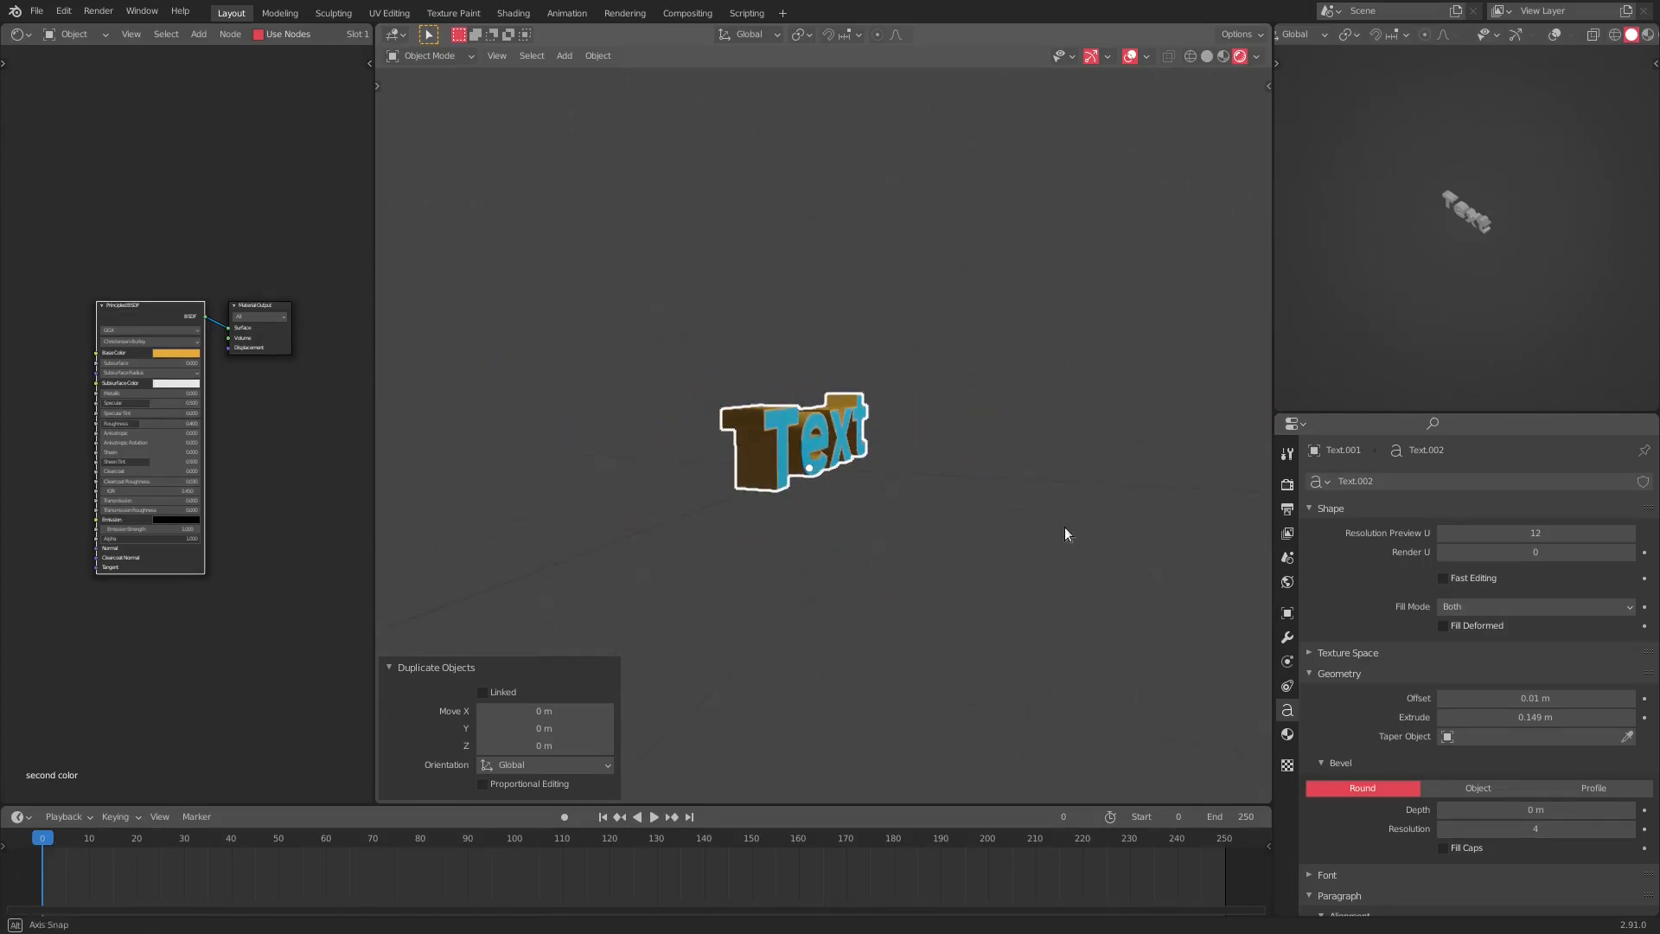
- Examine the golden-orange outline around the blue letter faces up close from several angles
middle_drag(1167, 512, 1059, 550)
scroll(1020, 552, up, 7)
middle_drag(787, 557, 766, 481)
shift+middle_drag(713, 558, 851, 438)
scroll(1024, 505, up, 2)
scroll(903, 454, up, 3)
middle_drag(1053, 451, 683, 404)
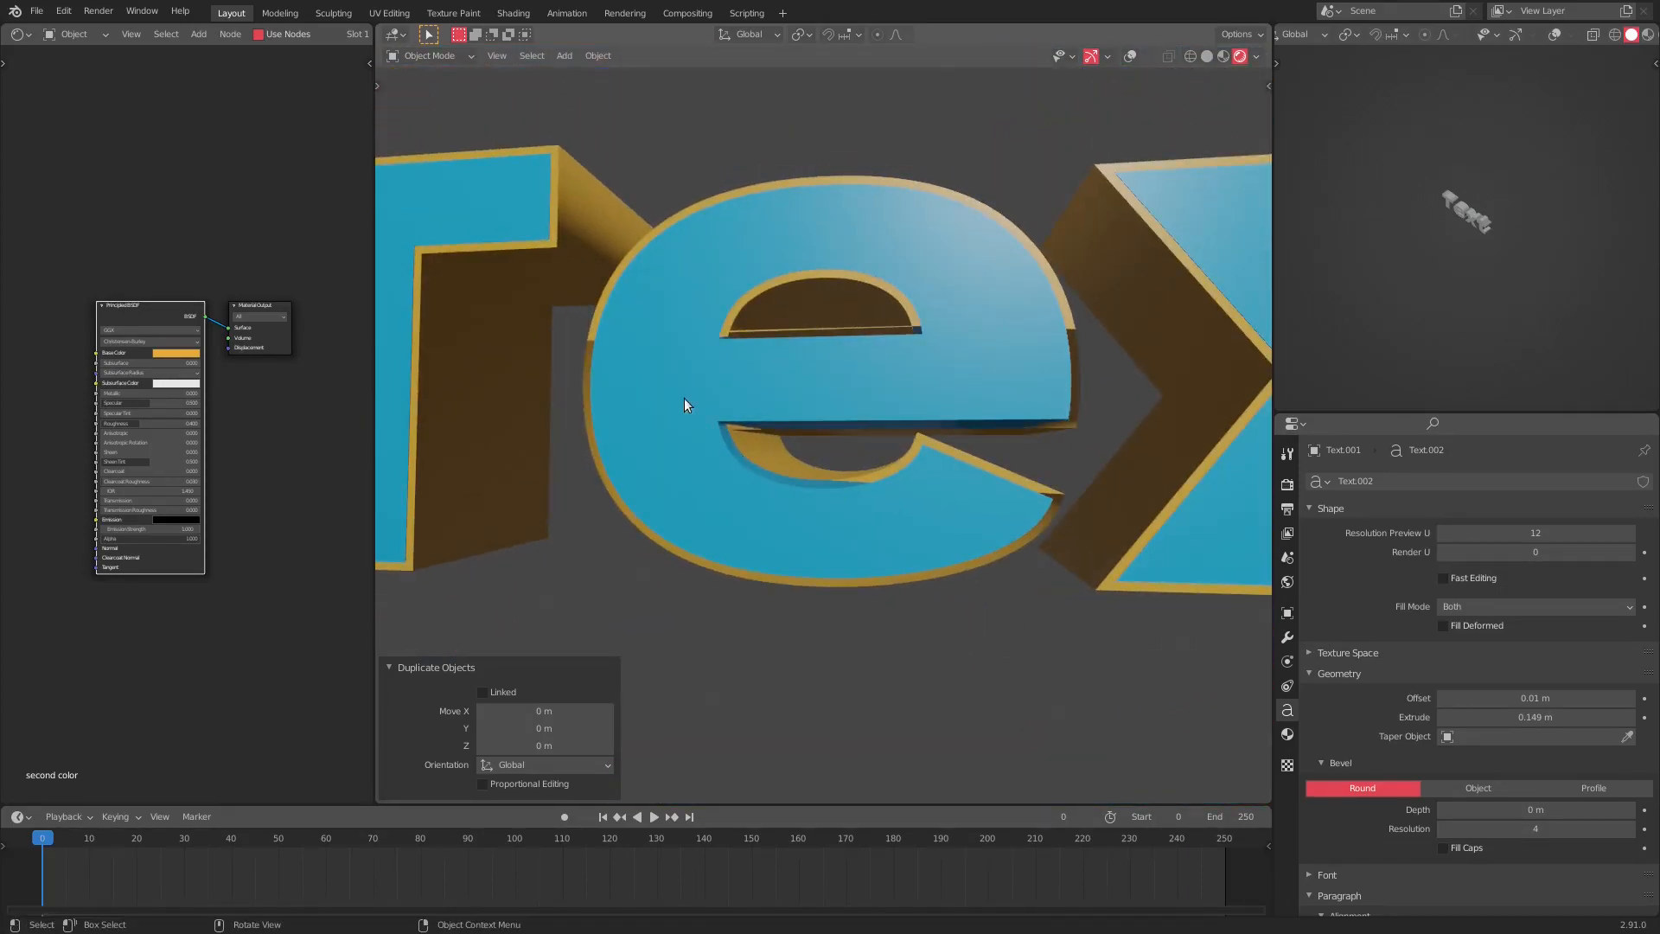
middle_drag(962, 493, 666, 442)
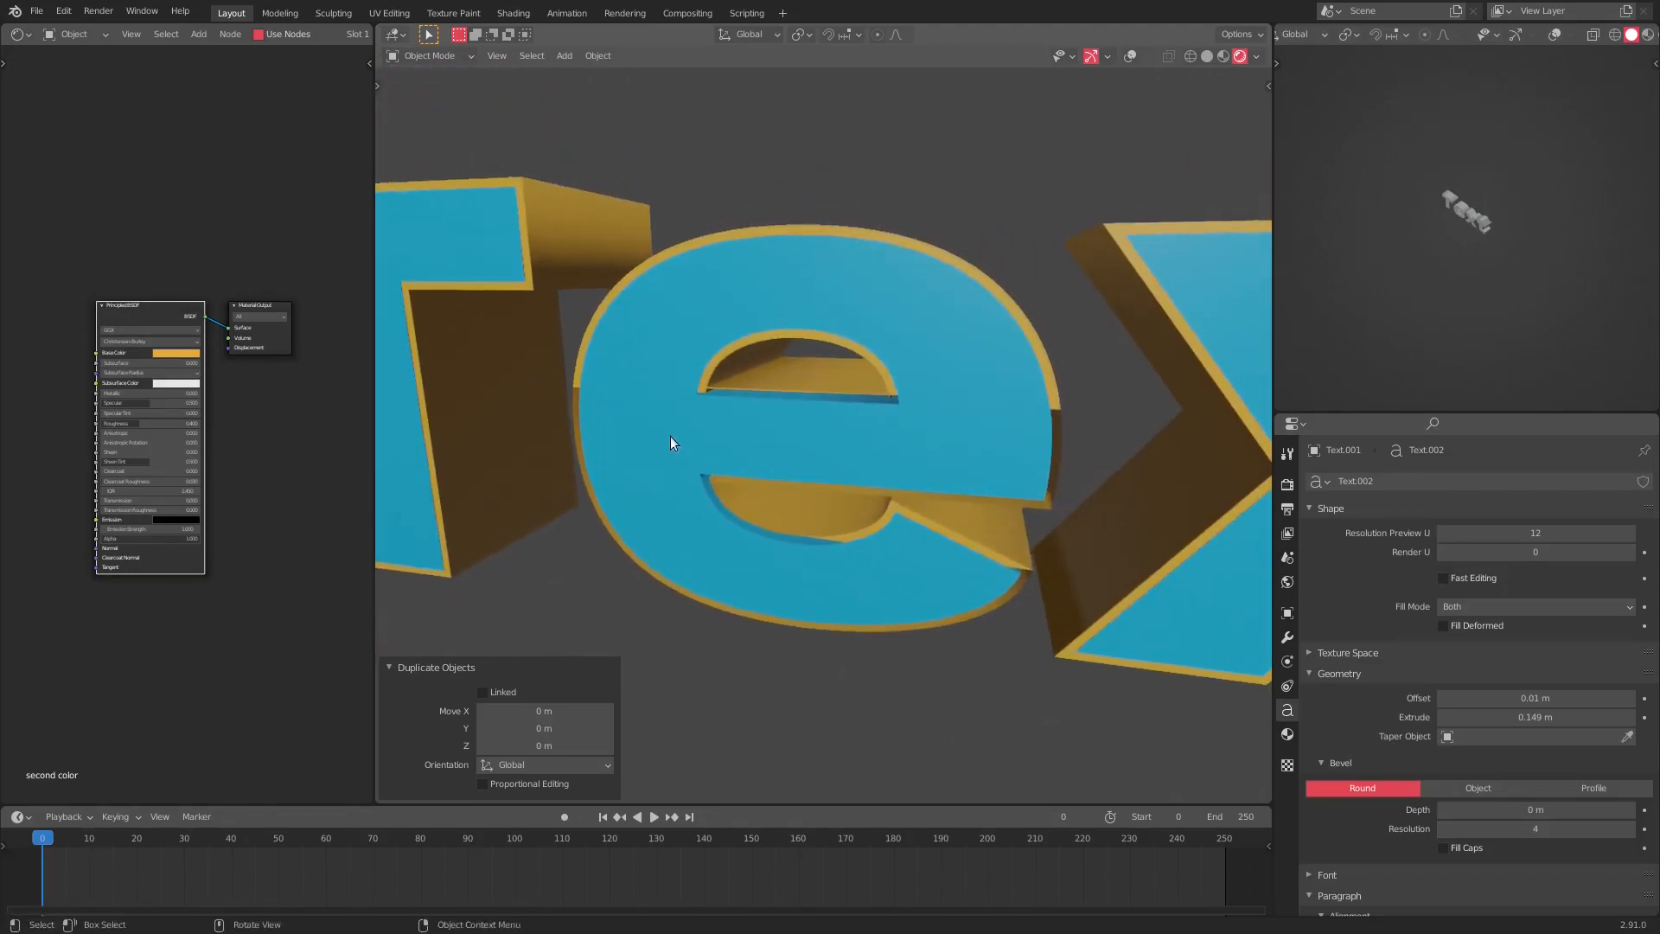
middle_drag(968, 426, 1246, 647)
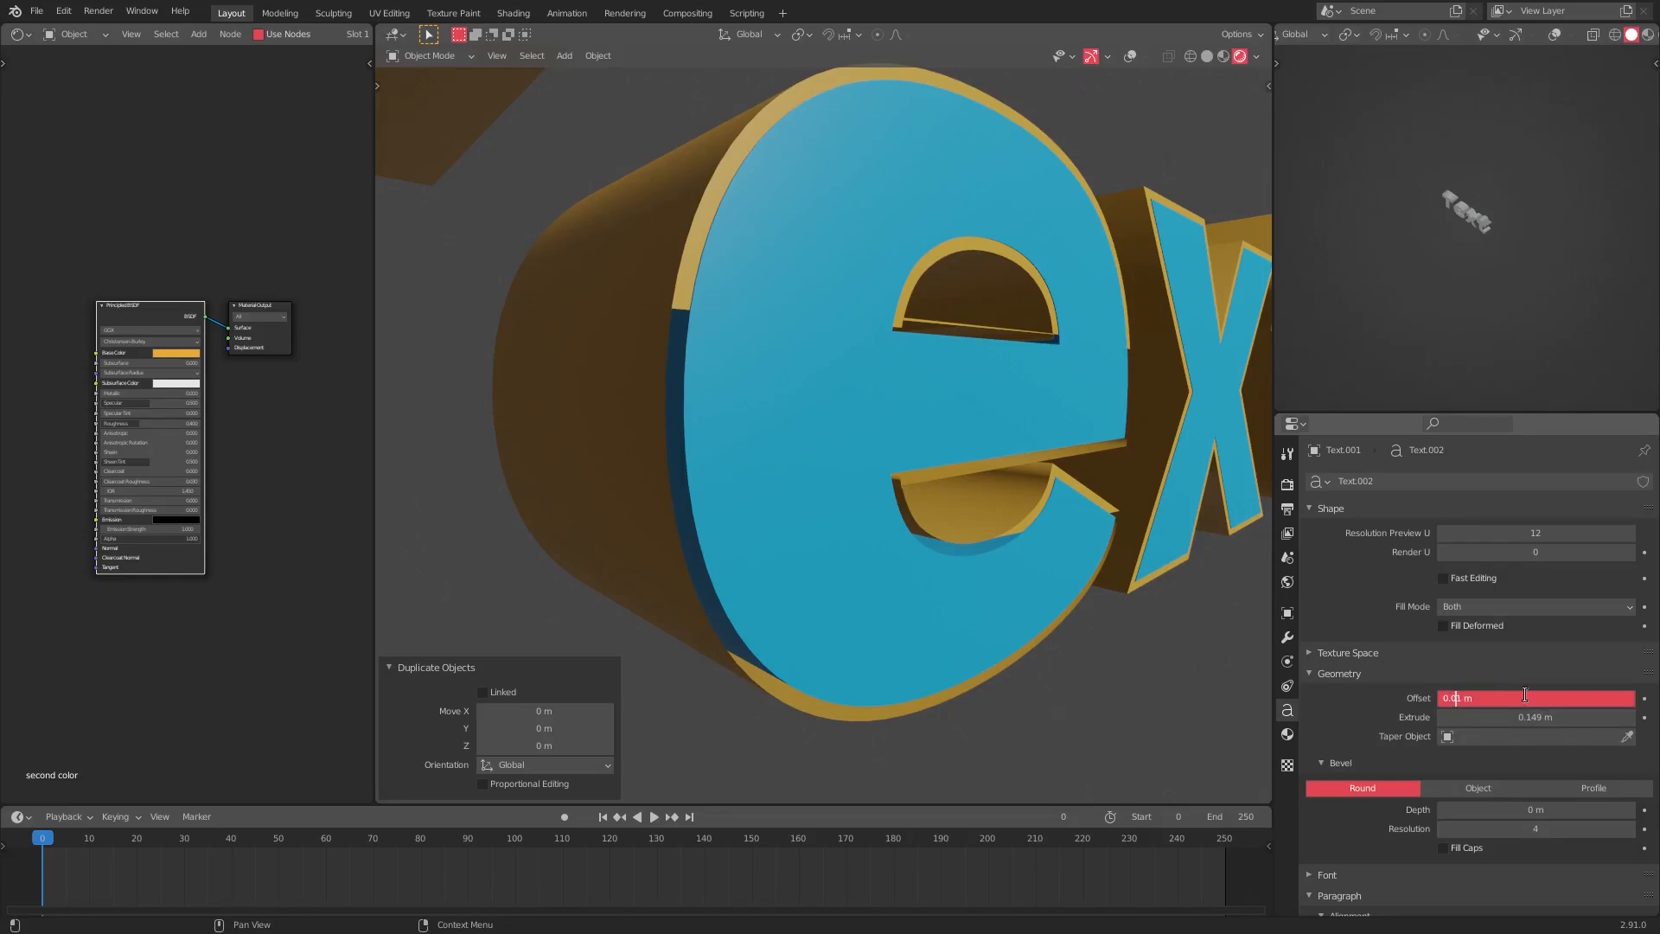
- Reduce the duplicate text's geometry Offset to 0.001 m and further to 0.0001 m
text(0)
key(Return)
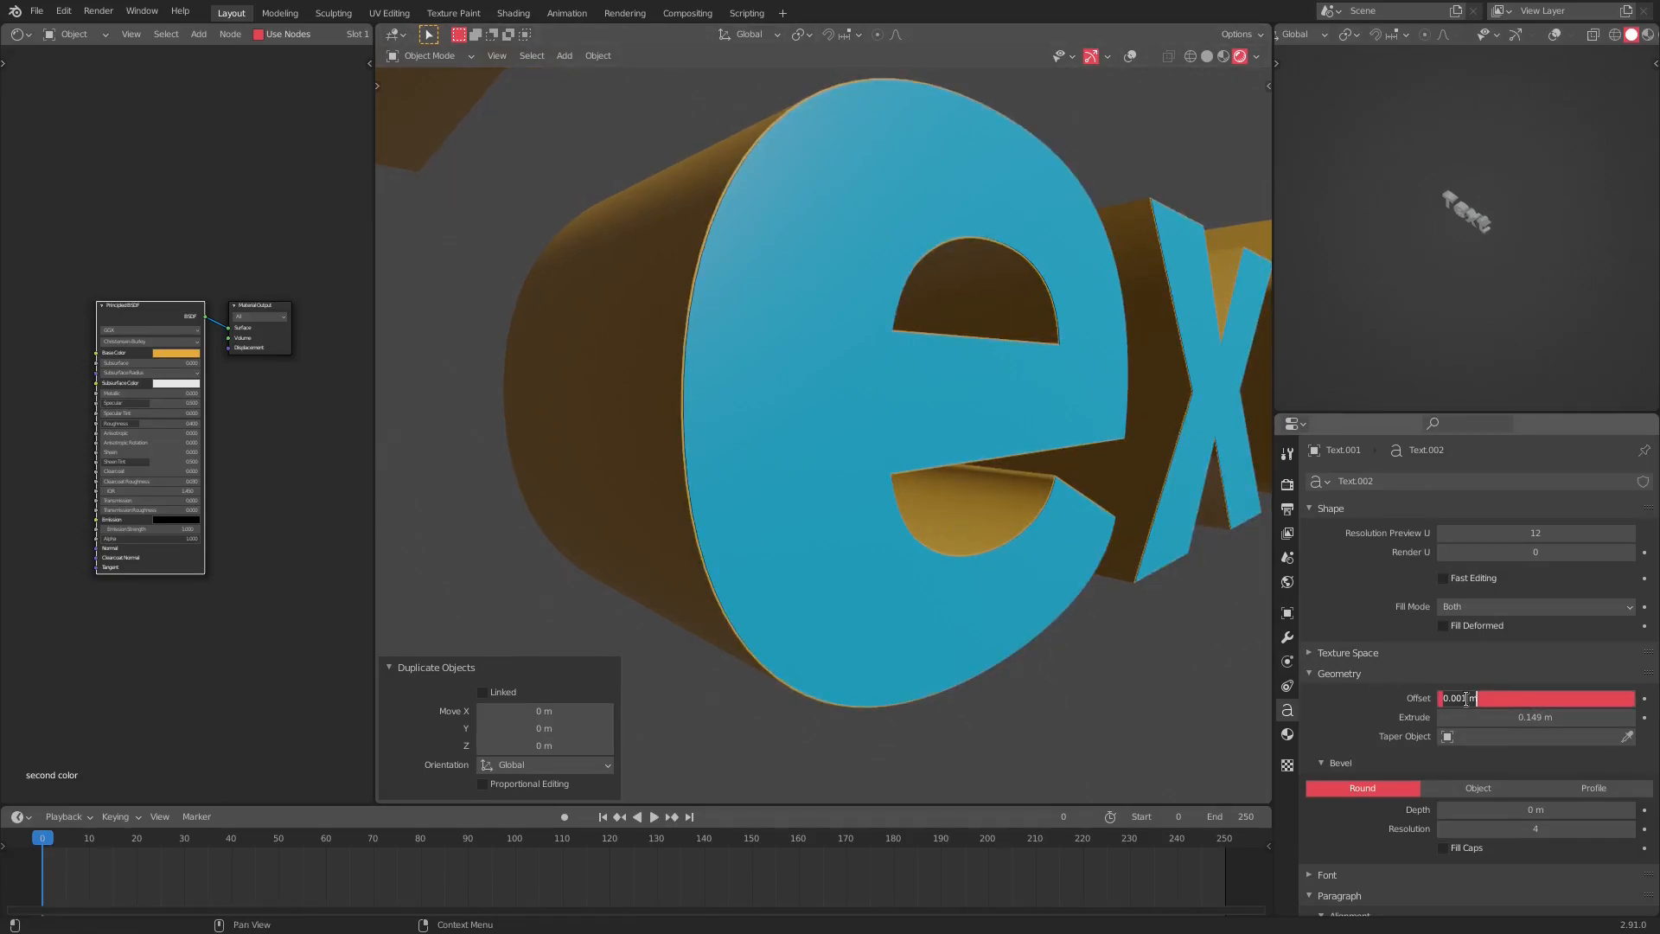
text(0)
key(Return)
middle_drag(1041, 601, 1081, 683)
- Try even smaller Offset values on the duplicate text, 0.00001 m and 0.000001 m
click(1501, 702)
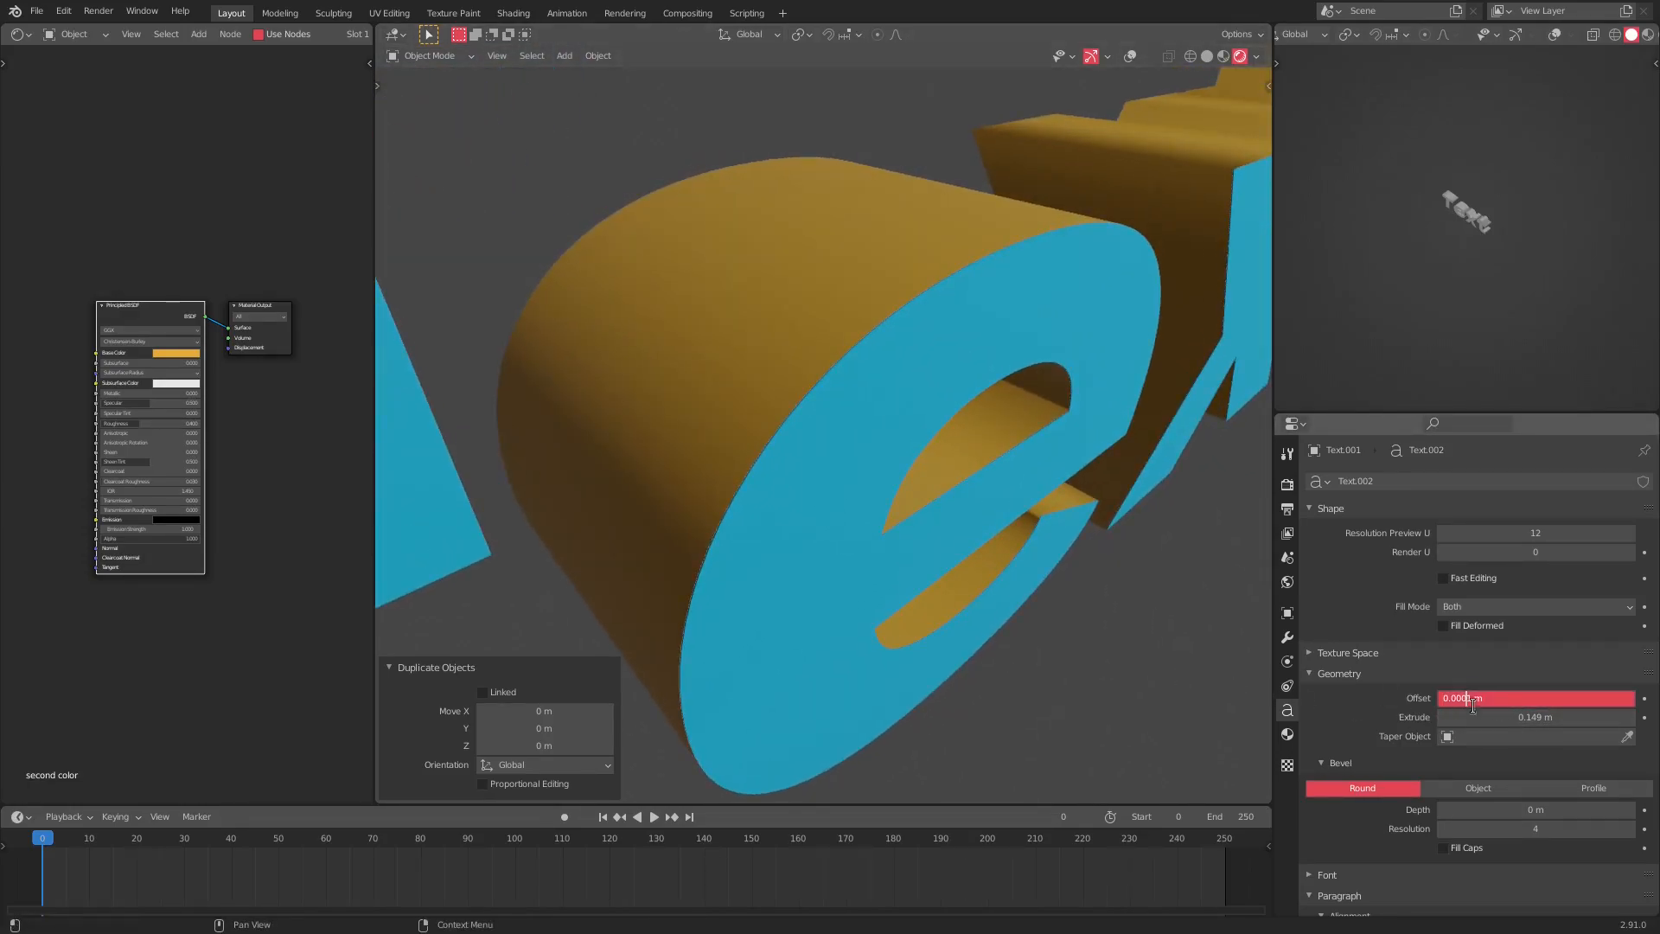
middle_drag(1067, 575, 1048, 532)
text(0)
key(Return)
middle_drag(1107, 581, 1133, 635)
click(1496, 698)
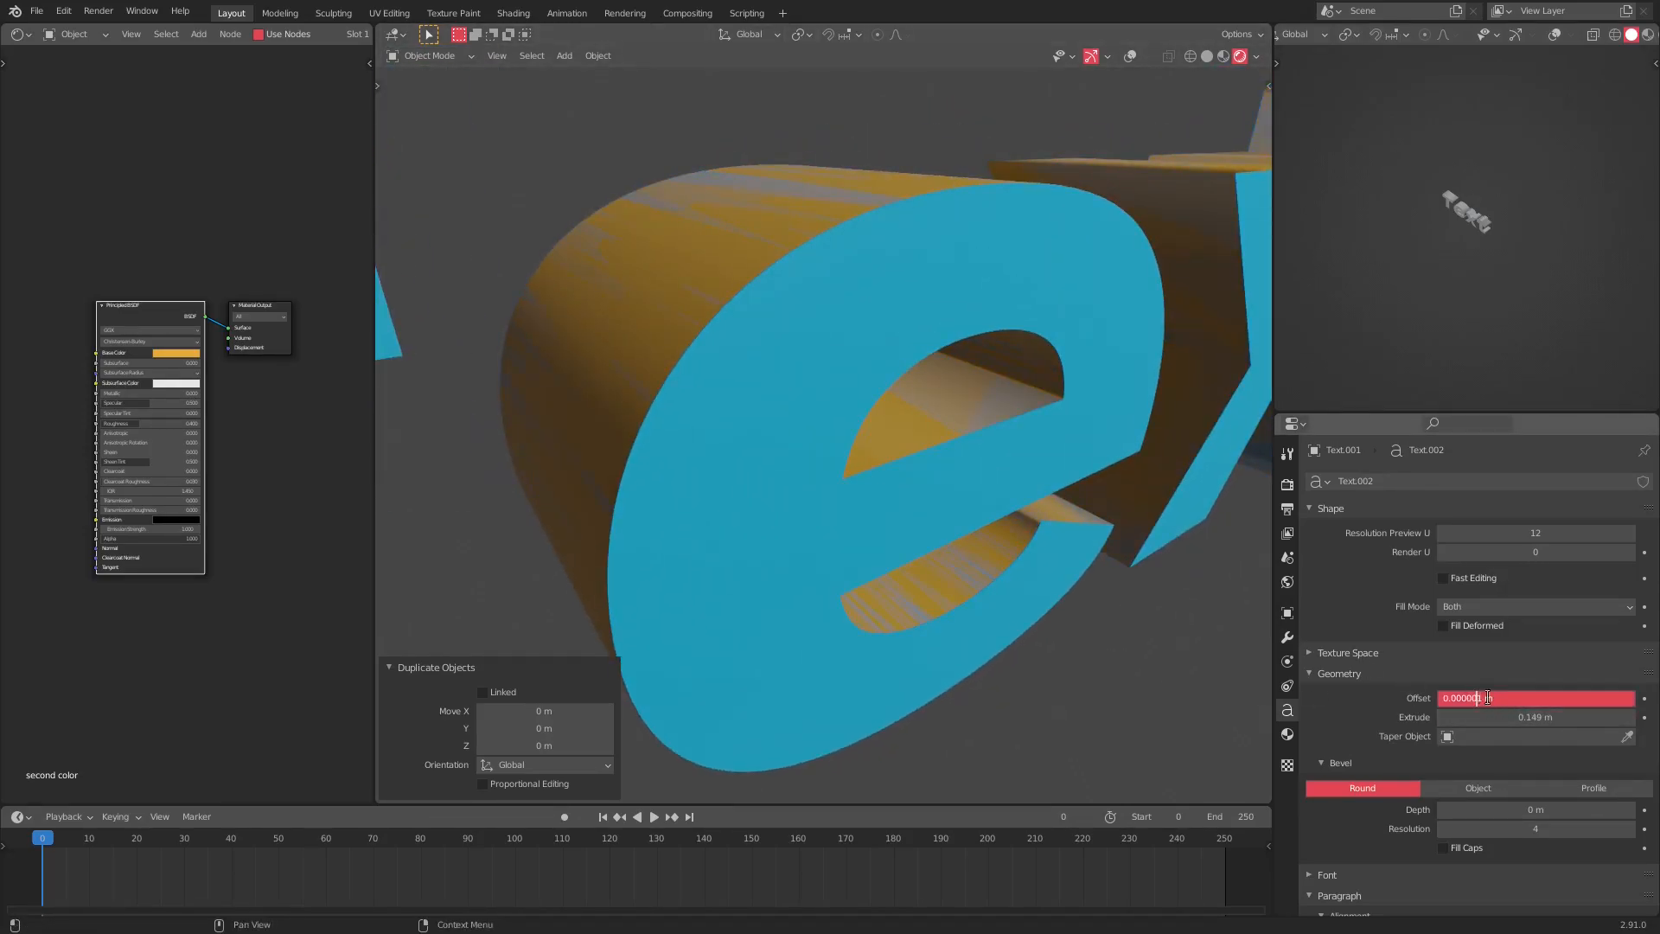
middle_drag(988, 521, 1038, 614)
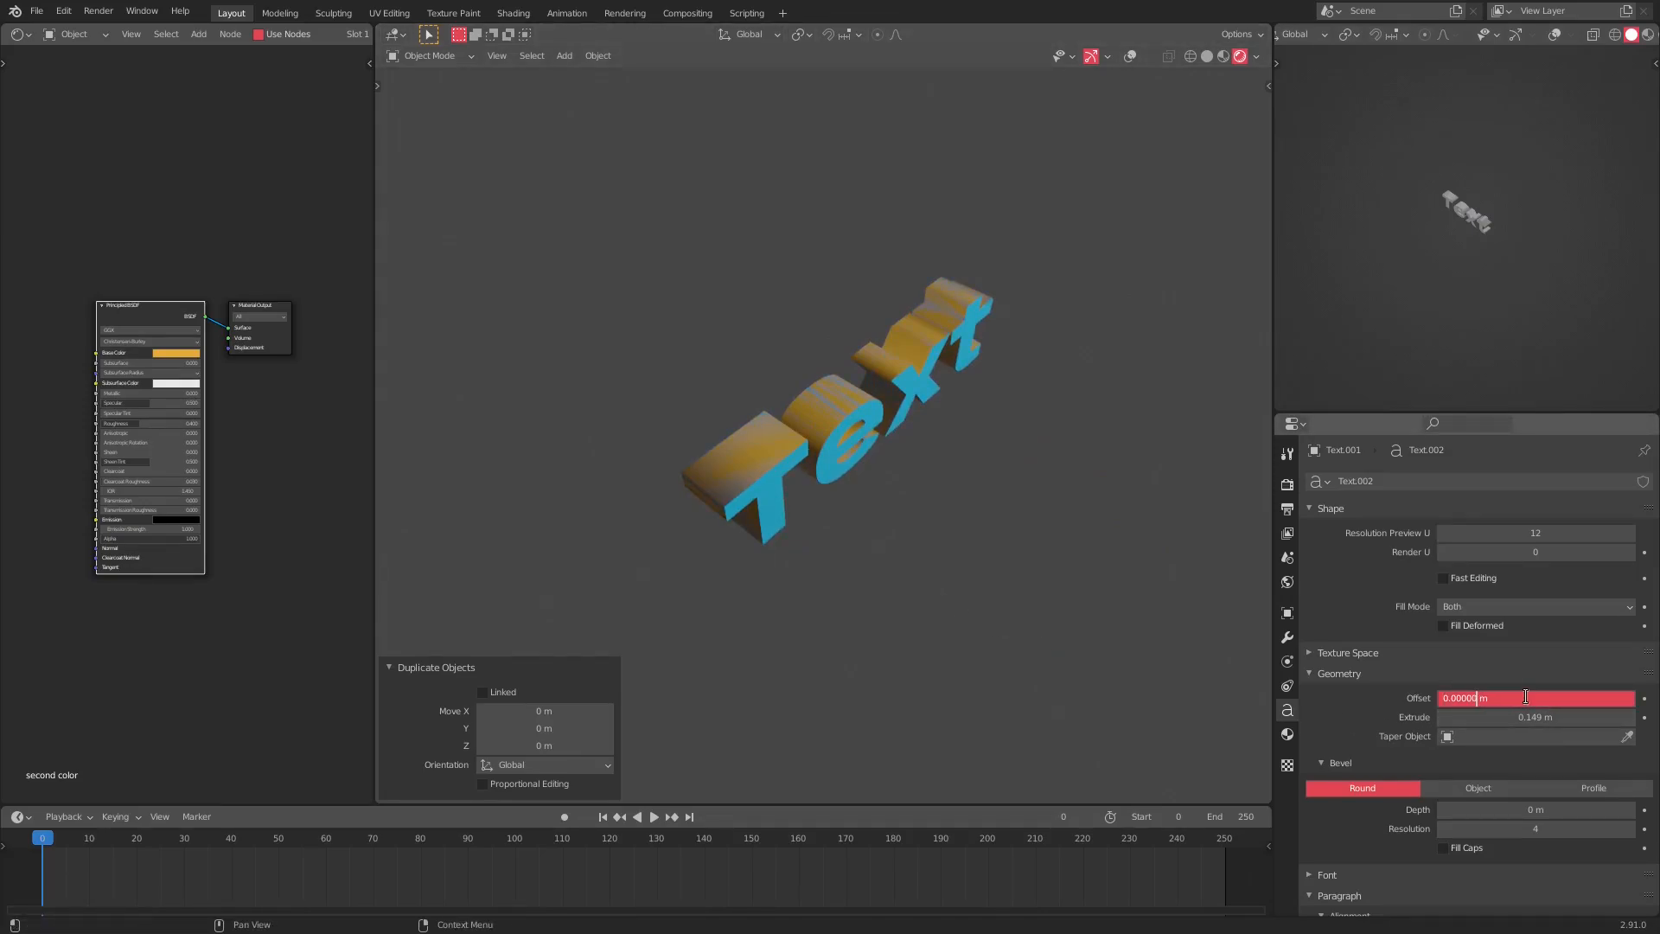
- Raise the duplicate text's Offset back to 0.0001 m
scroll(809, 517, up, 8)
middle_drag(810, 517, 856, 593)
scroll(856, 593, down, 14)
scroll(941, 590, up, 9)
middle_drag(1025, 609, 937, 605)
scroll(912, 470, down, 6)
scroll(937, 605, up, 1)
scroll(938, 606, down, 1)
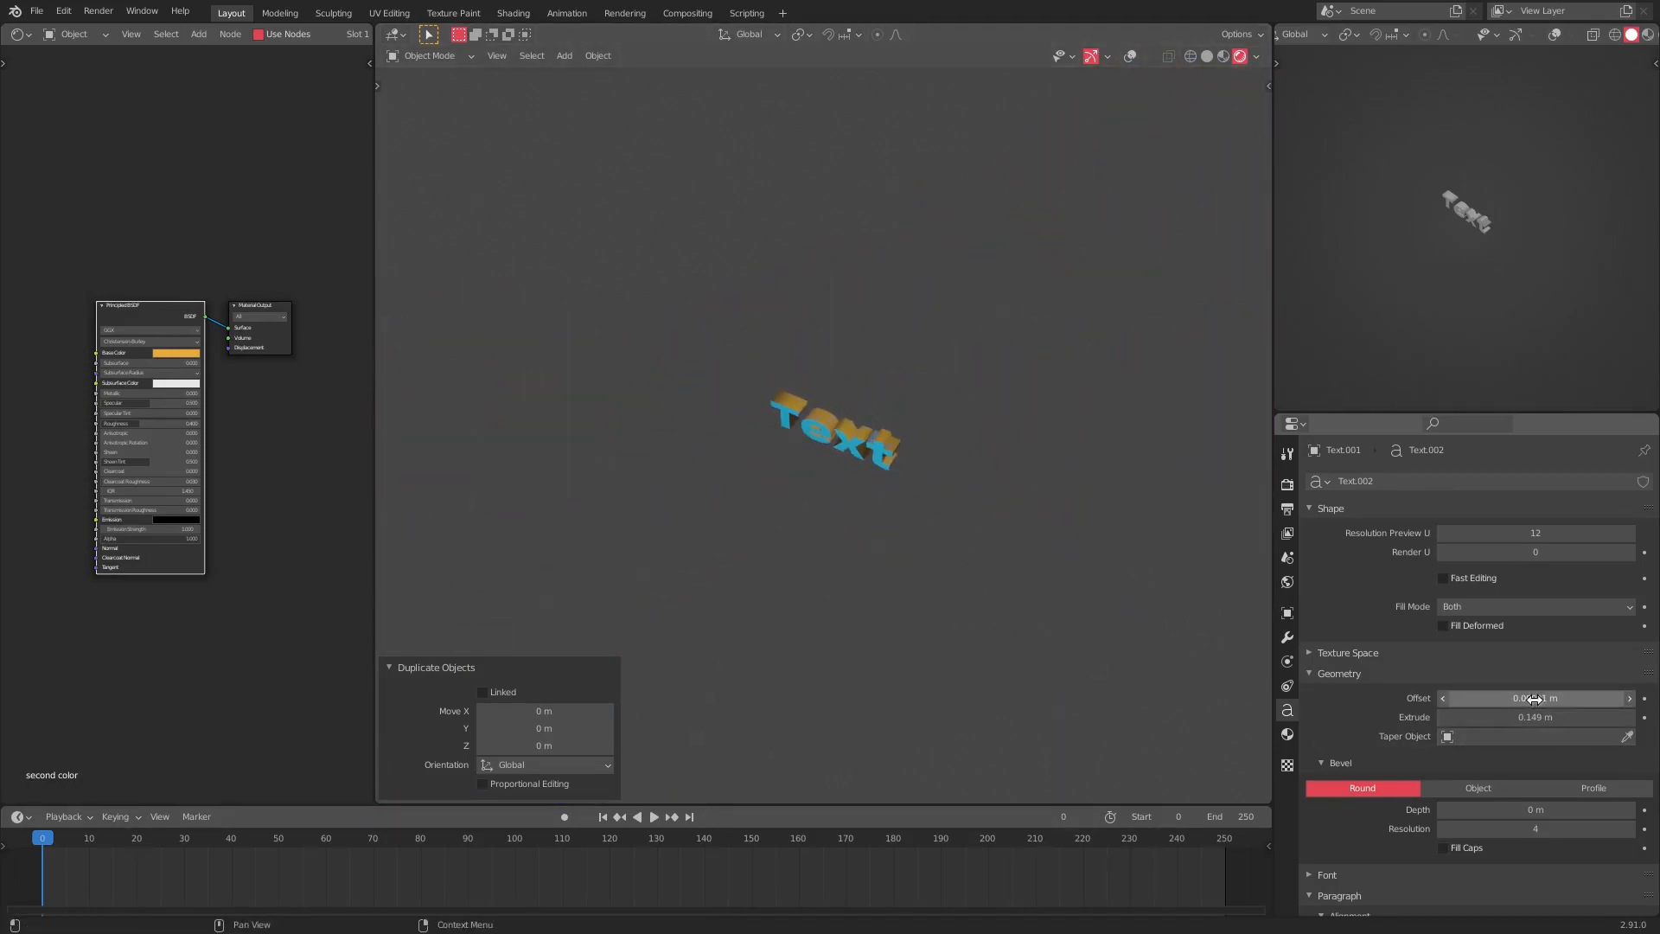
key(BackSpace)
key(Return)
- Examine the colored sides and faces of the letters from near and far
scroll(932, 552, up, 2)
middle_drag(927, 553, 994, 449)
scroll(946, 607, down, 11)
scroll(946, 607, up, 8)
scroll(952, 599, up, 4)
scroll(866, 499, up, 3)
scroll(851, 565, up, 4)
middle_drag(1150, 496, 1264, 688)
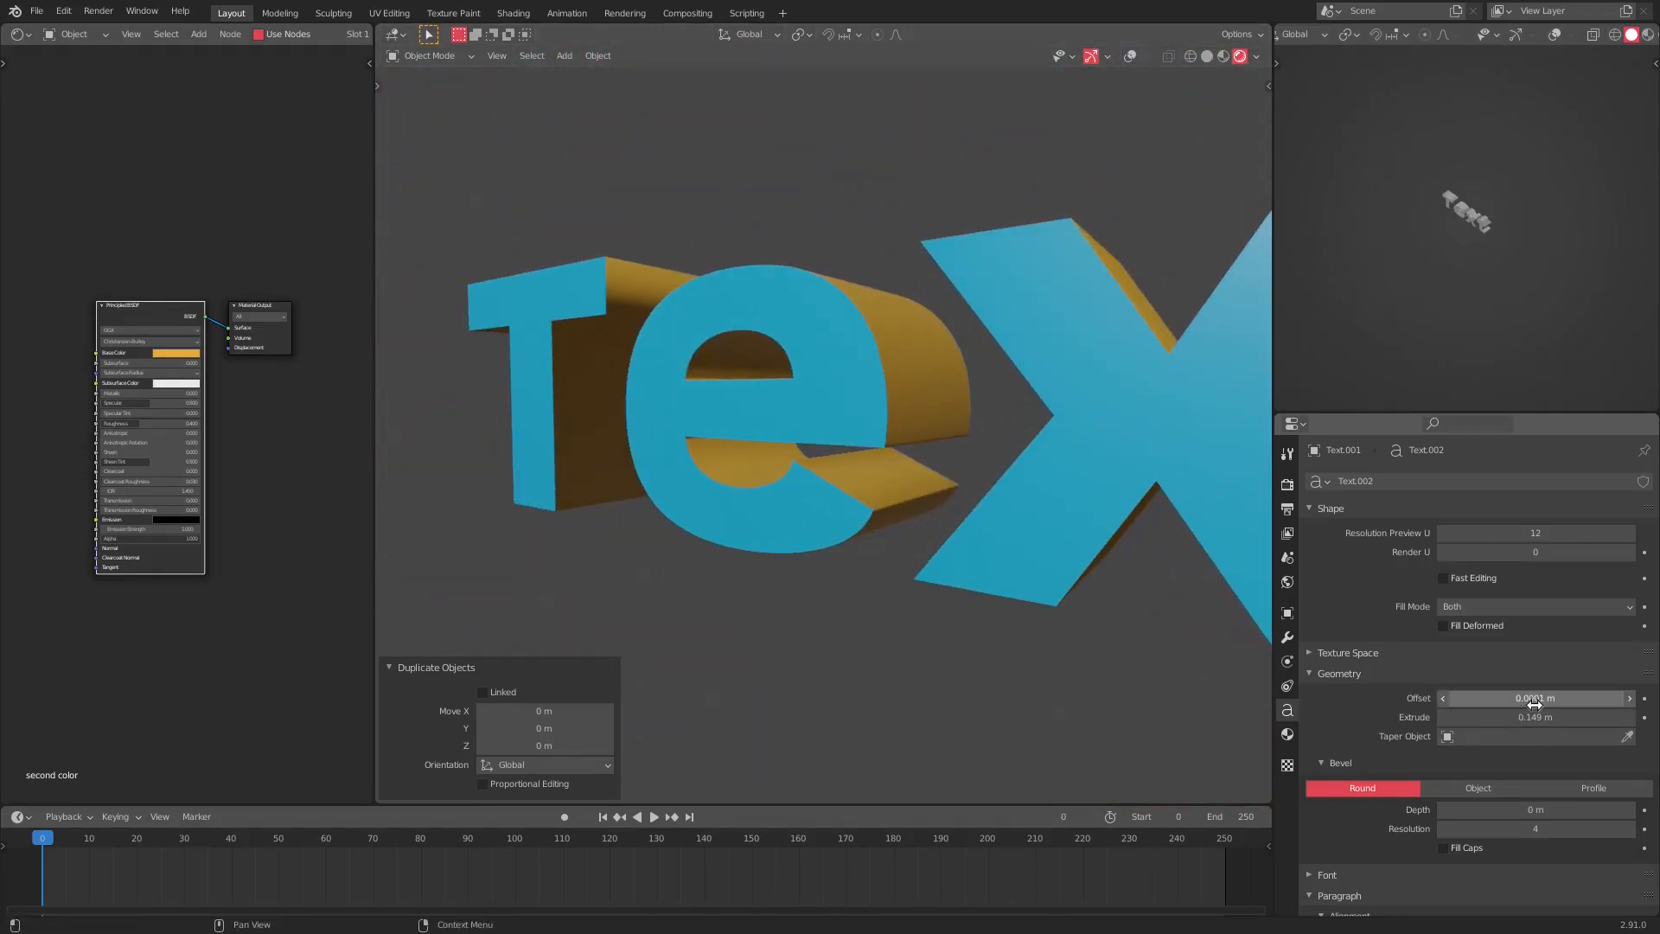
middle_drag(1125, 588, 864, 525)
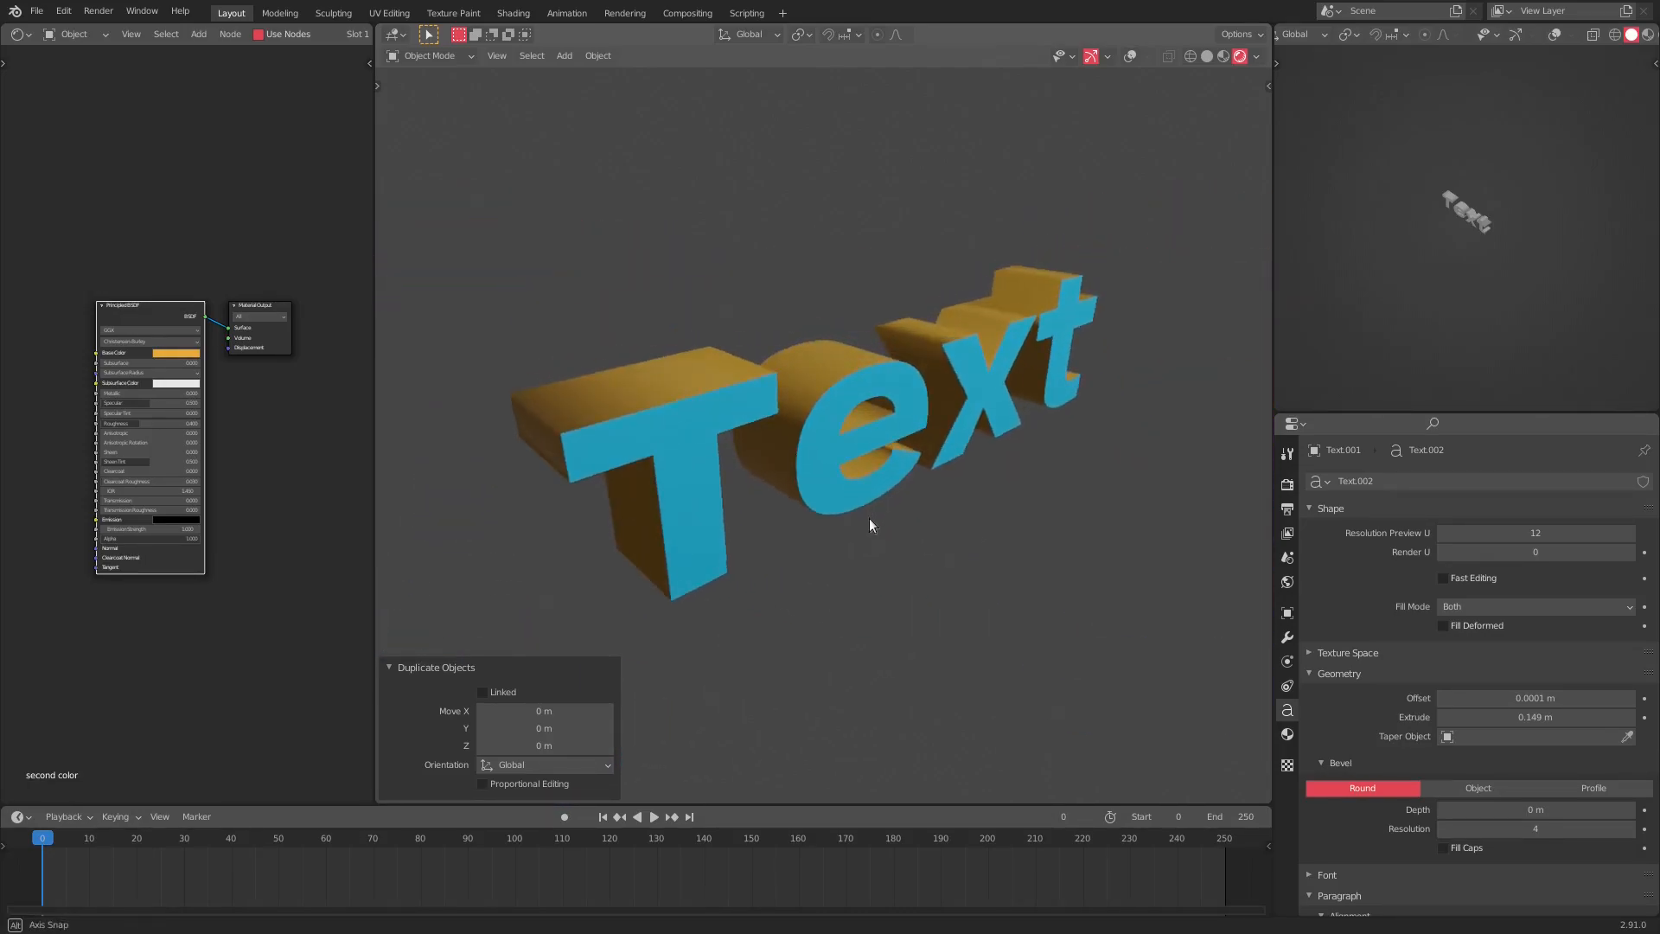
- Change the base color of the duplicate text's "second color" material to red, with hue 0.974 and saturation 0.743
click(946, 330)
click(1288, 735)
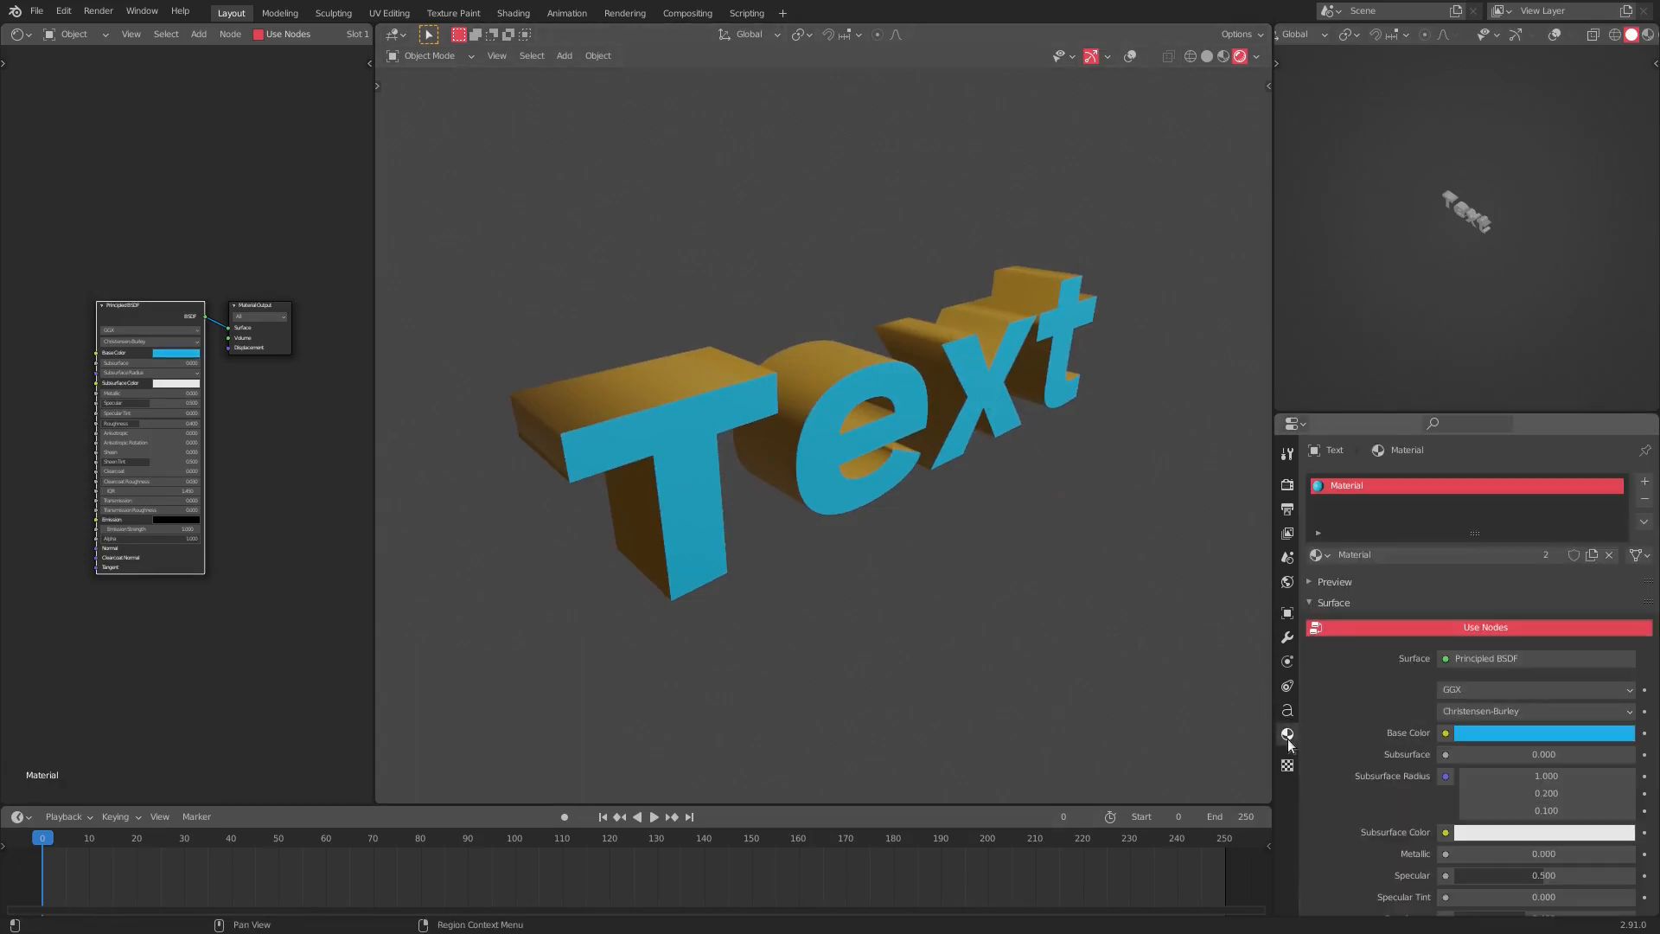
click(952, 345)
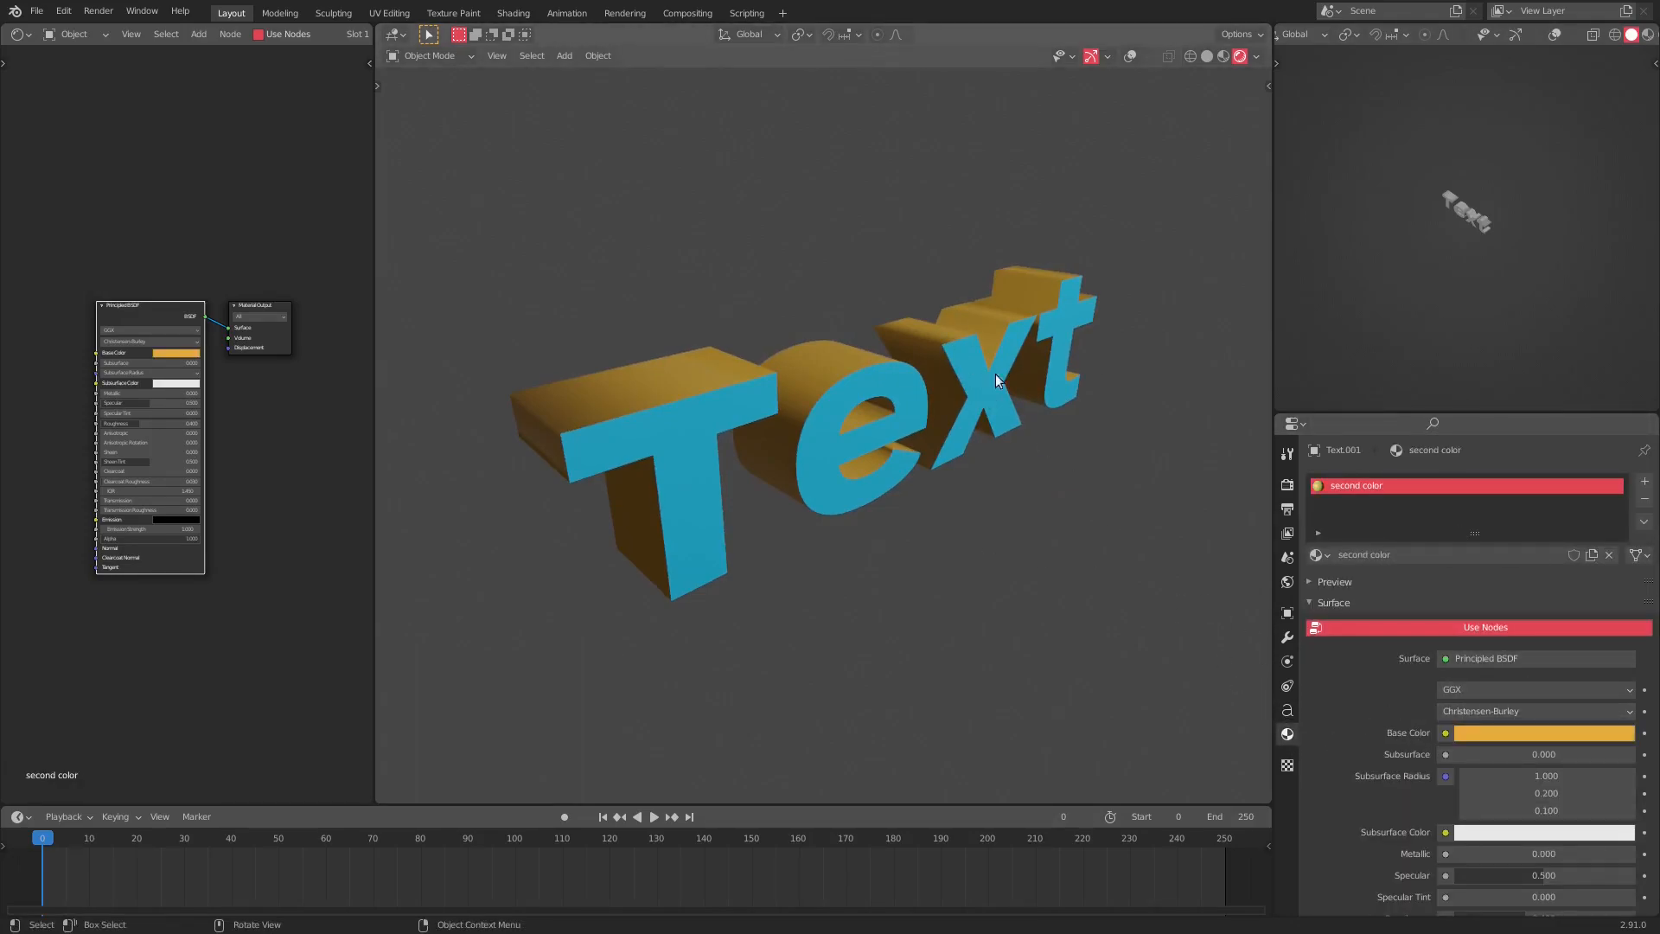
click(1502, 728)
mouse_move(1555, 514)
mouse_down()
mouse_move(1583, 581)
mouse_move(1515, 587)
mouse_move(1491, 512)
mouse_move(1552, 599)
mouse_move(1597, 563)
mouse_move(1596, 525)
mouse_move(1595, 570)
mouse_move(1603, 559)
mouse_move(1553, 596)
mouse_up()
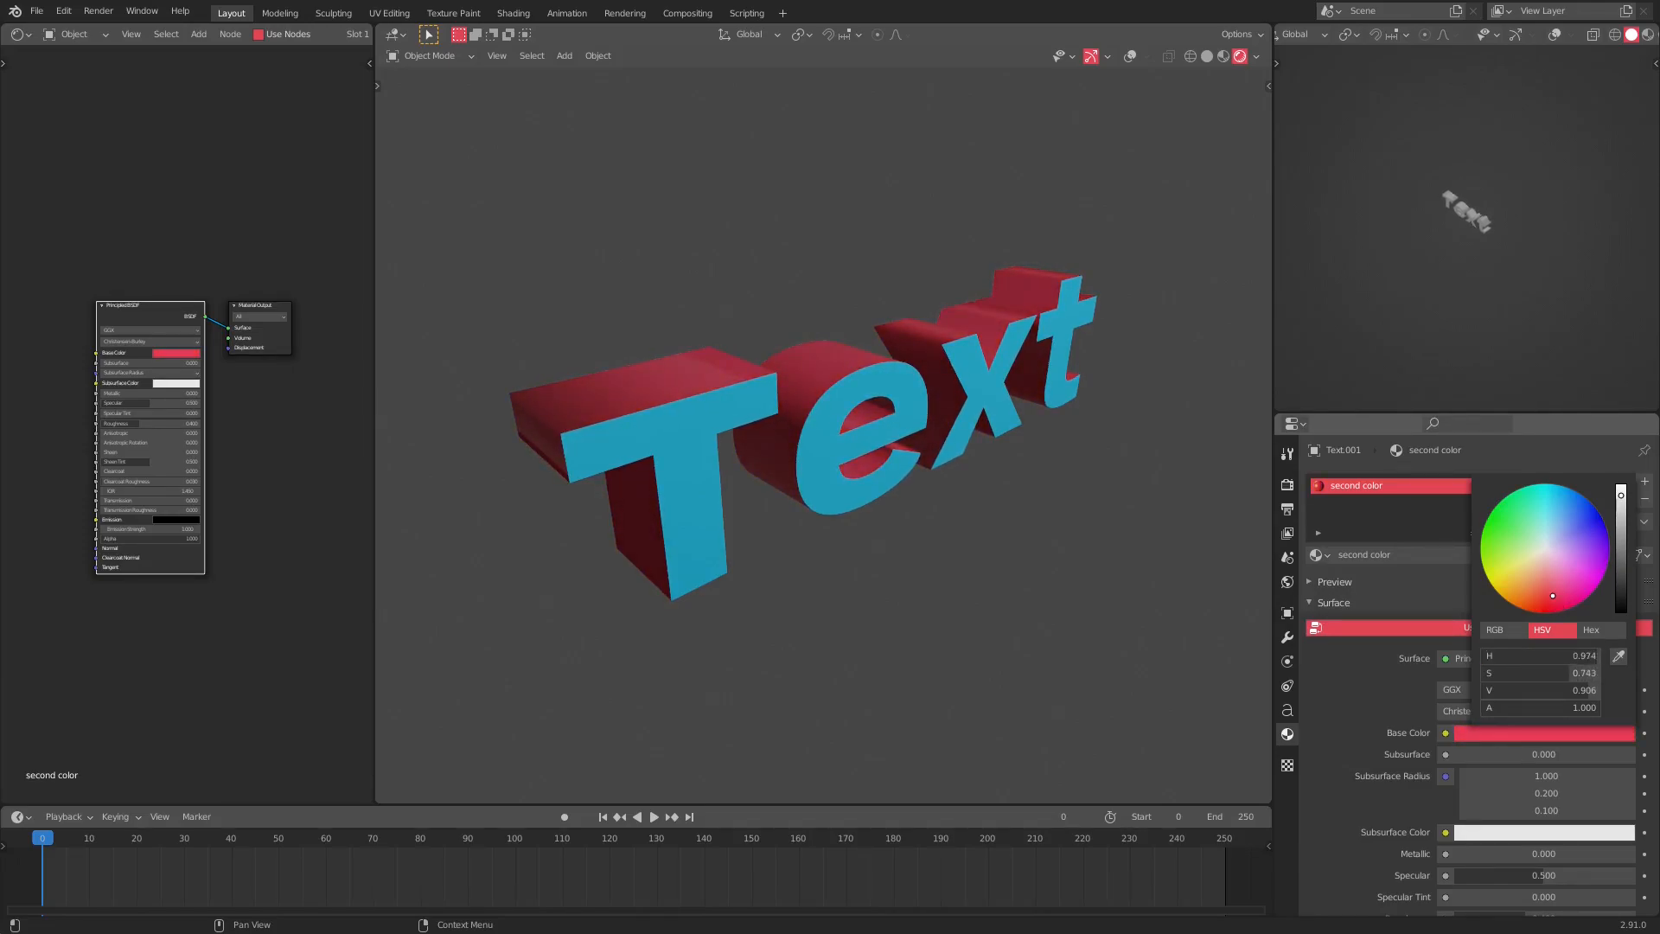
- Change the base color of the original text's "Material" from blue to bright white
click(908, 421)
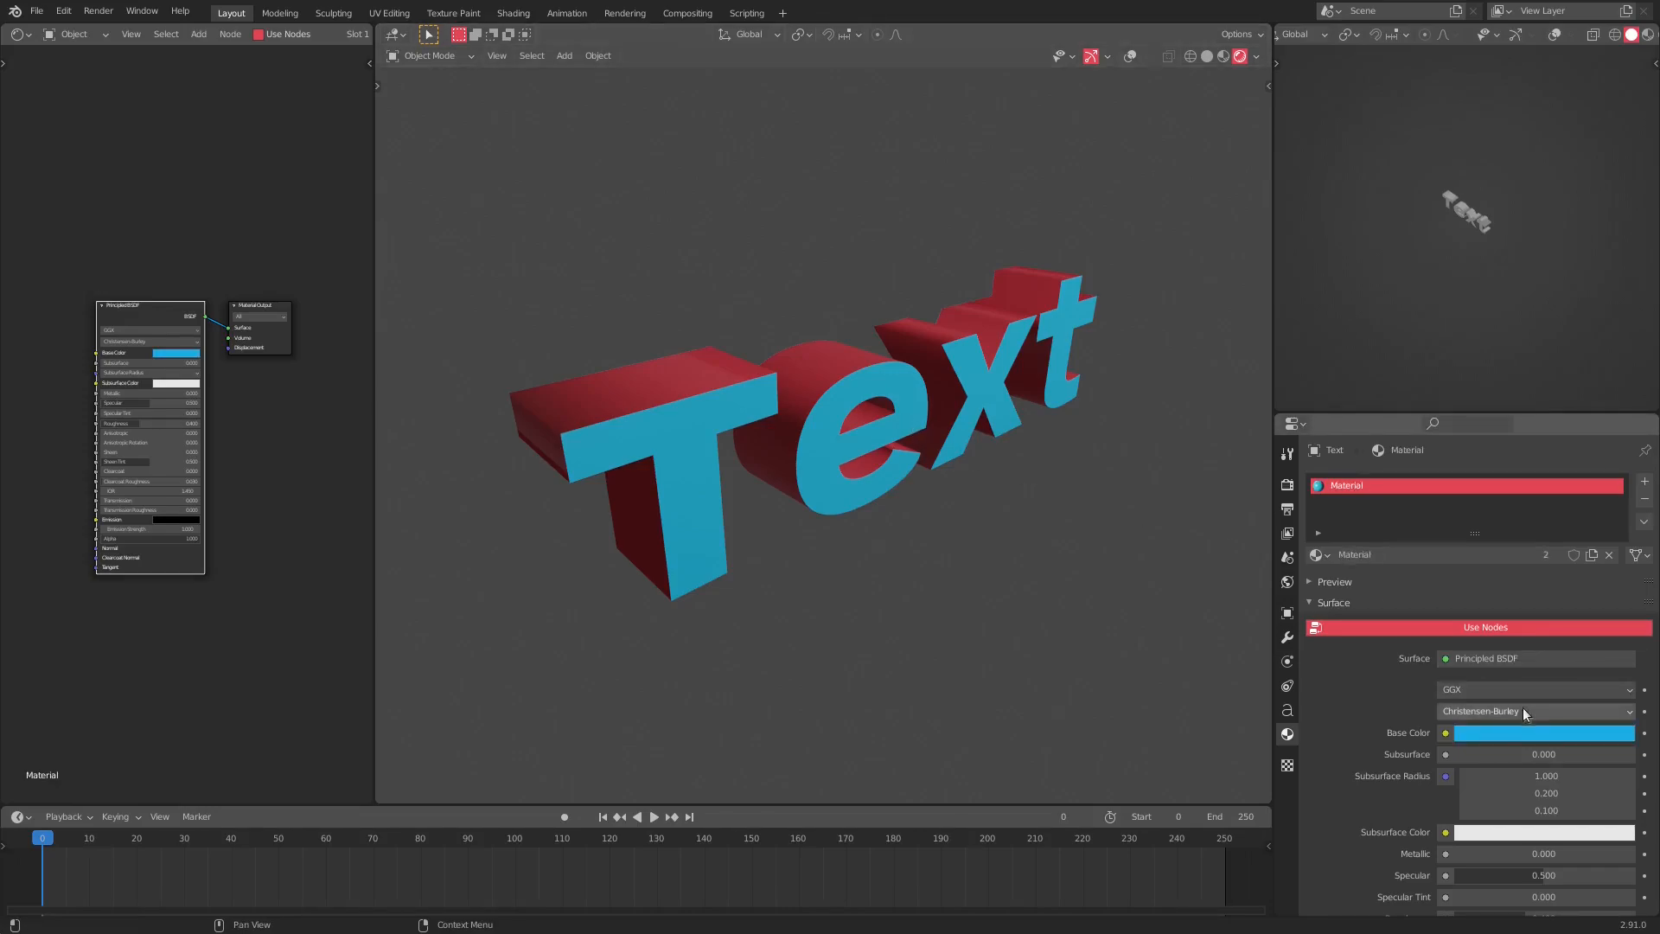
click(1526, 733)
drag(1533, 673, 1427, 672)
drag(1622, 512, 1622, 480)
middle_drag(959, 440, 952, 501)
scroll(913, 486, up, 4)
scroll(813, 534, down, 4)
scroll(968, 518, down, 2)
middle_drag(1027, 567, 944, 598)
scroll(944, 598, up, 3)
- Replace the red duplicate's text with a short first name
click(917, 425)
key(Tab)
key(BackSpace)
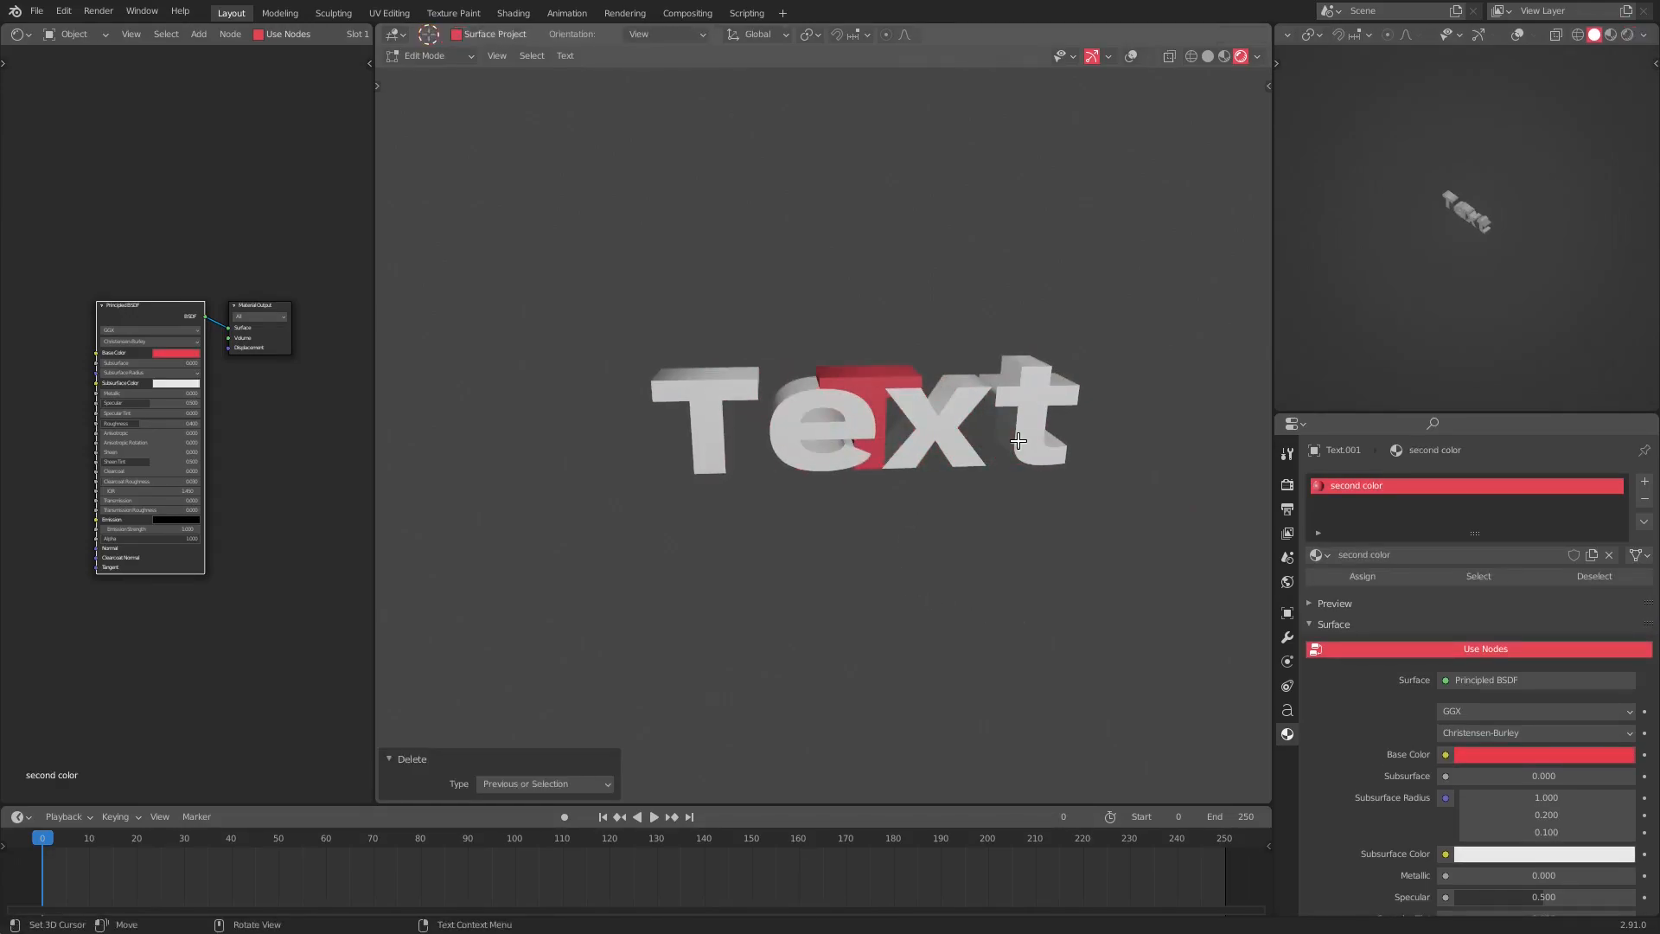
text(asuss)
key(BackSpace)
key(BackSpace)
key(BackSpace)
key(BackSpace)
key(BackSpace)
text(ext)
key(Left)
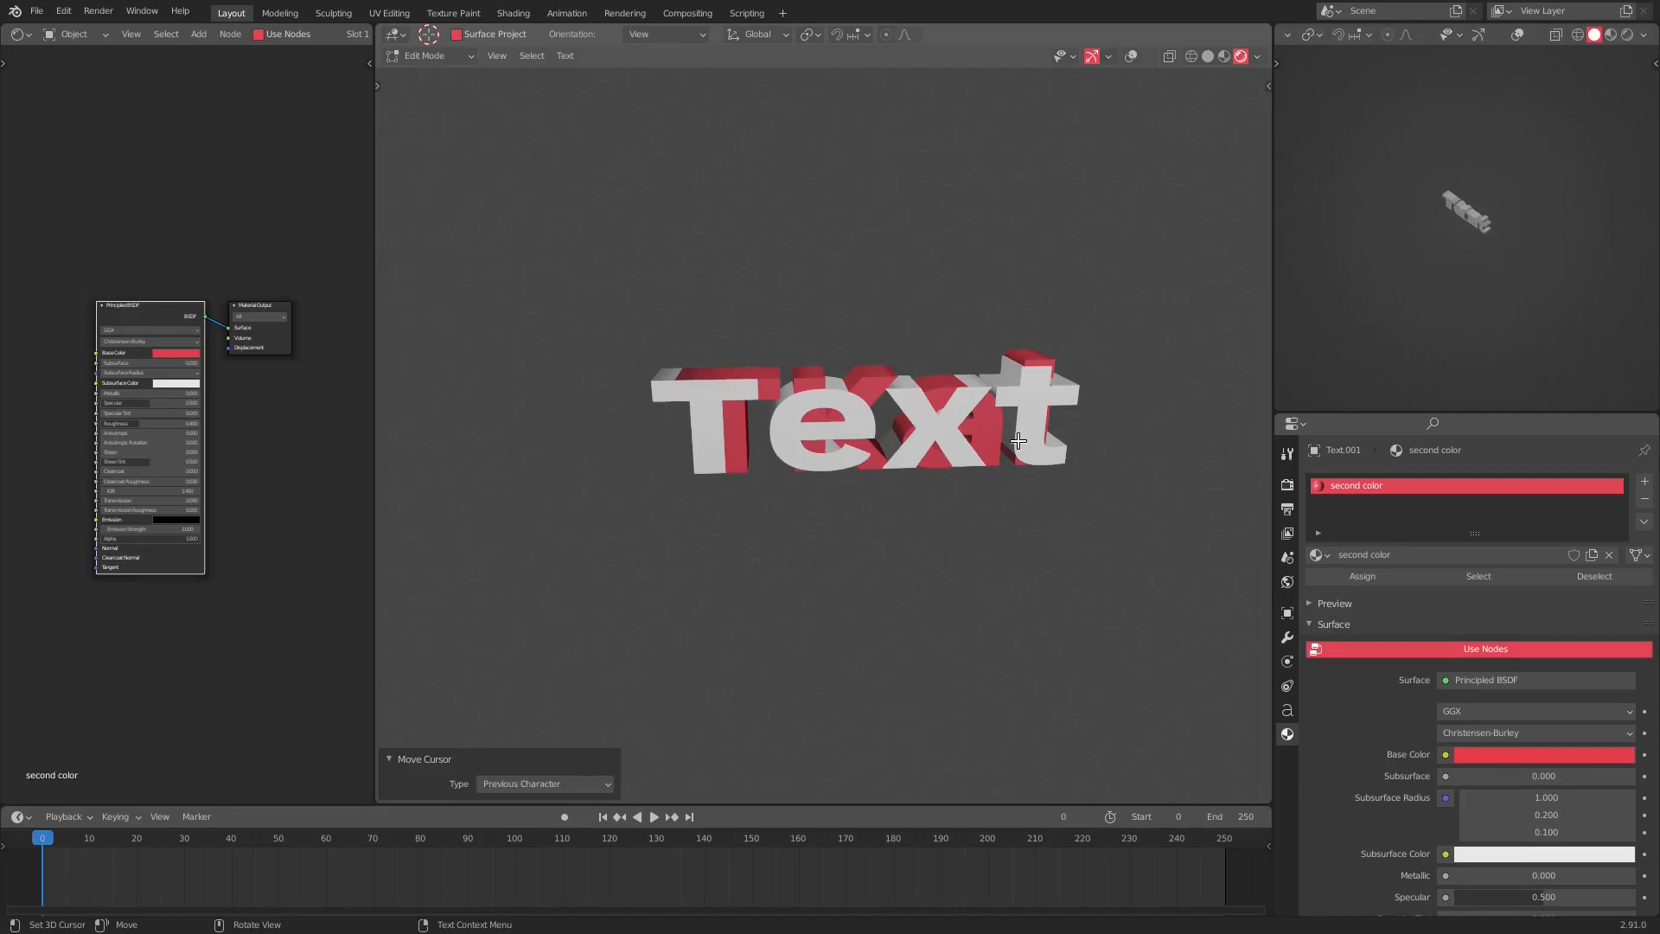
key(BackSpace)
key(Tab)
- Replace the white original's text with the same first name so both objects match
click(1037, 423)
key(Tab)
key(BackSpace)
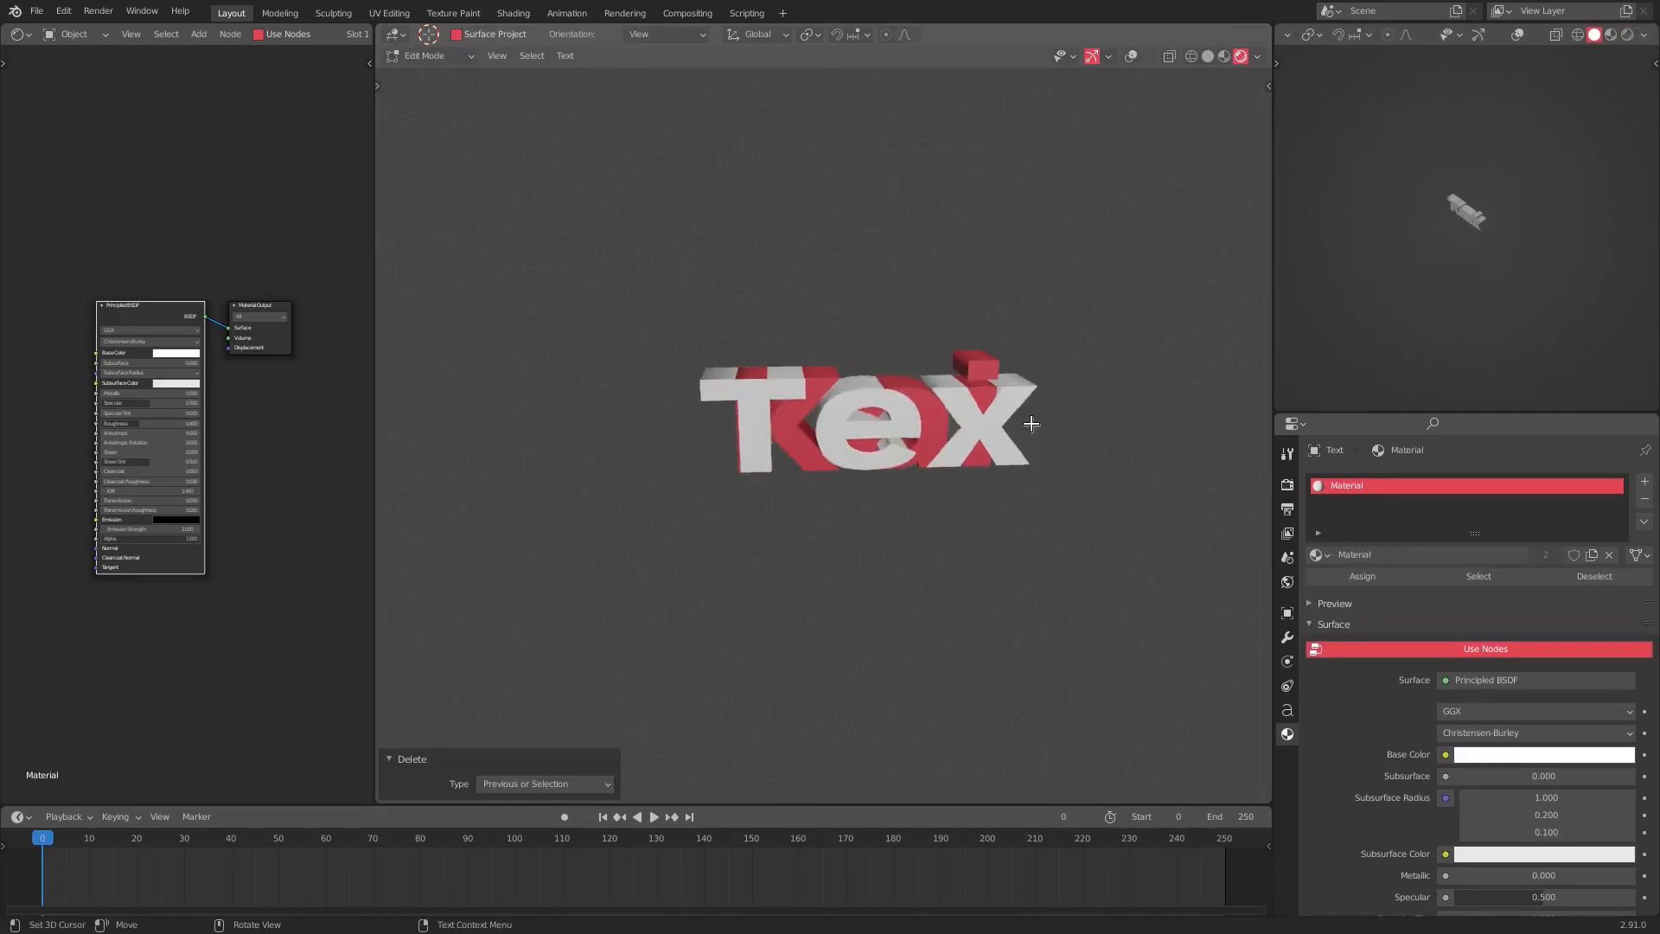
key(BackSpace)
key(BackSpace)
key(BackSpace)
text(Kai)
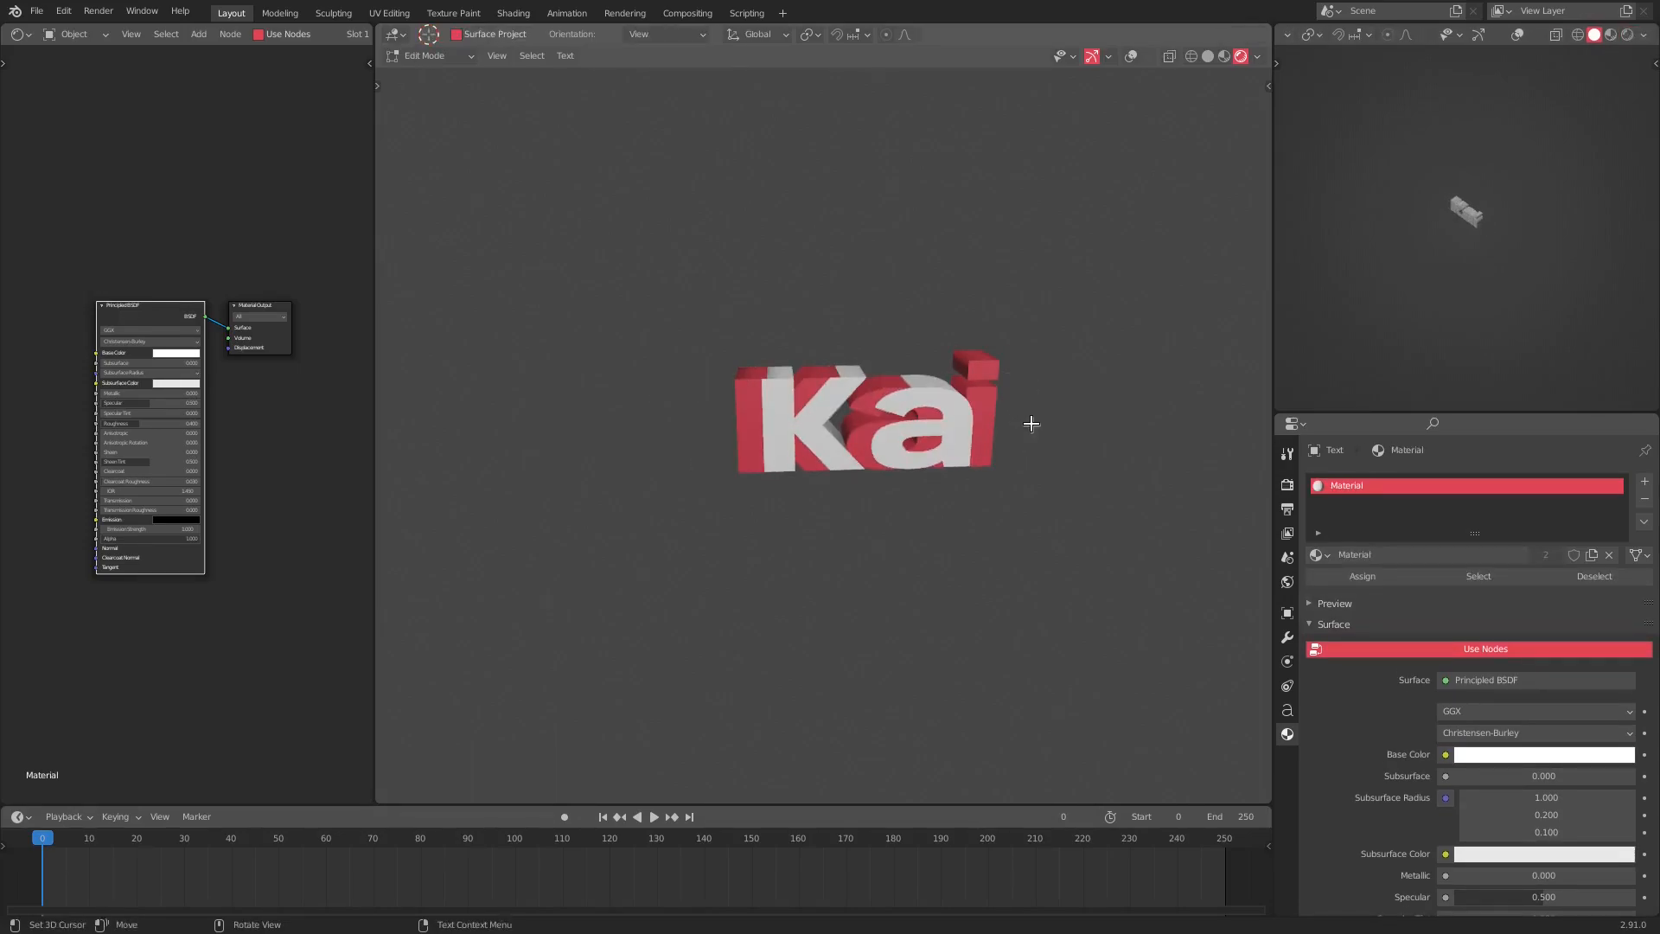
key(Tab)
- Try to move the white text off the red duplicate
middle_drag(1031, 423, 875, 387)
drag(823, 372, 905, 245)
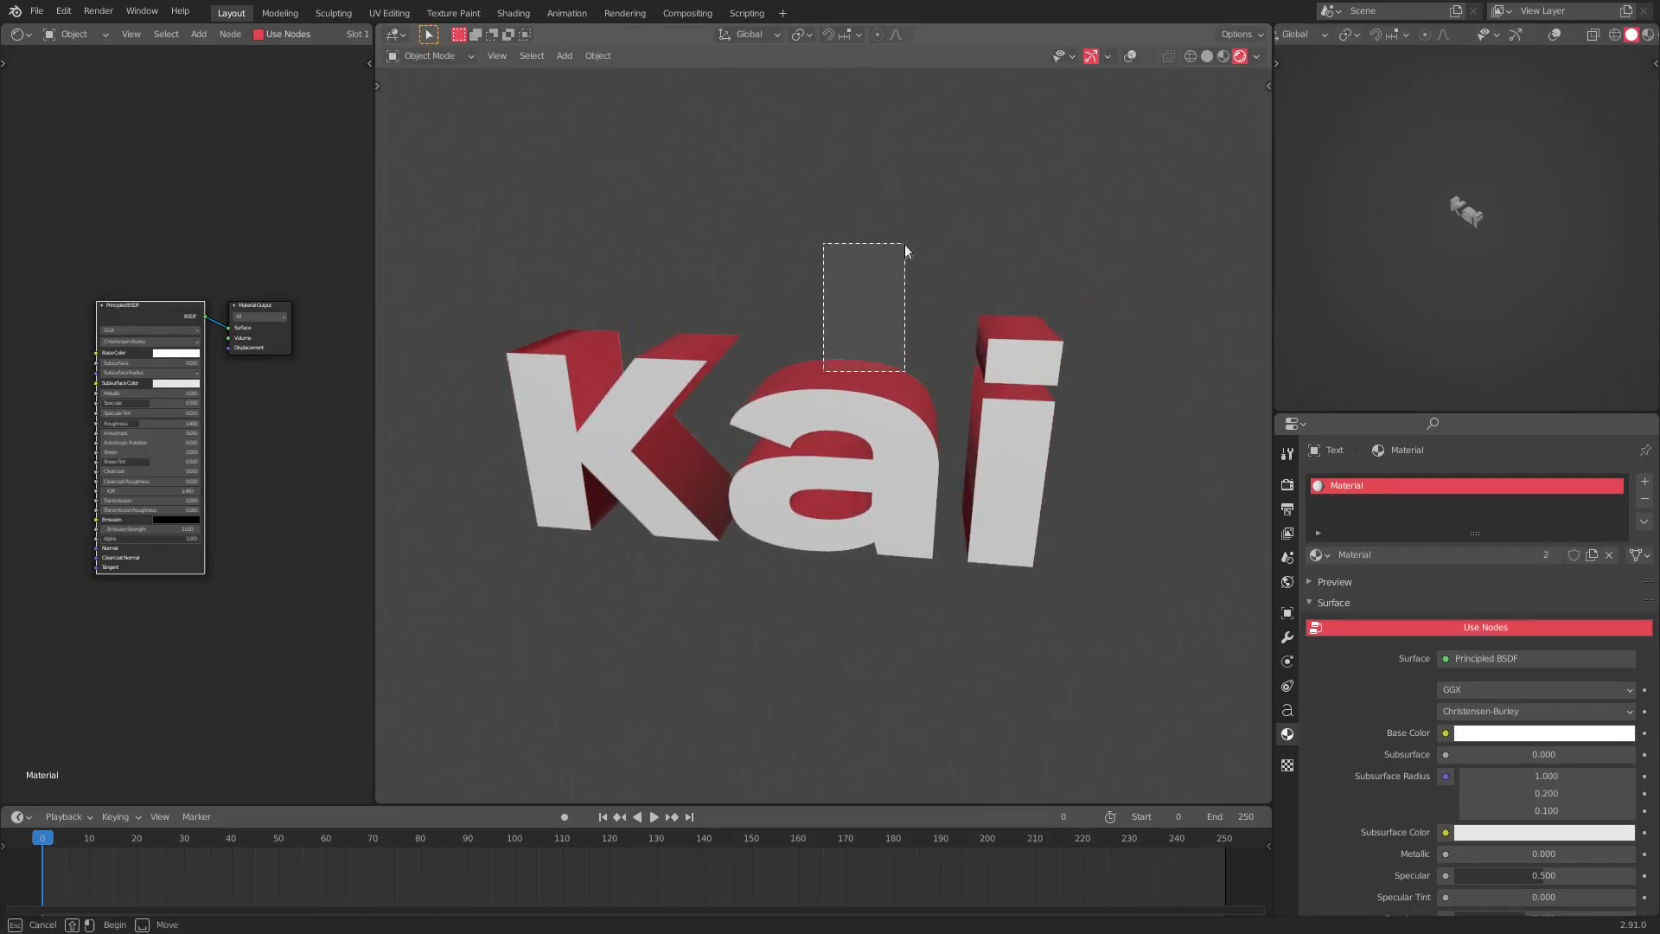
key(g)
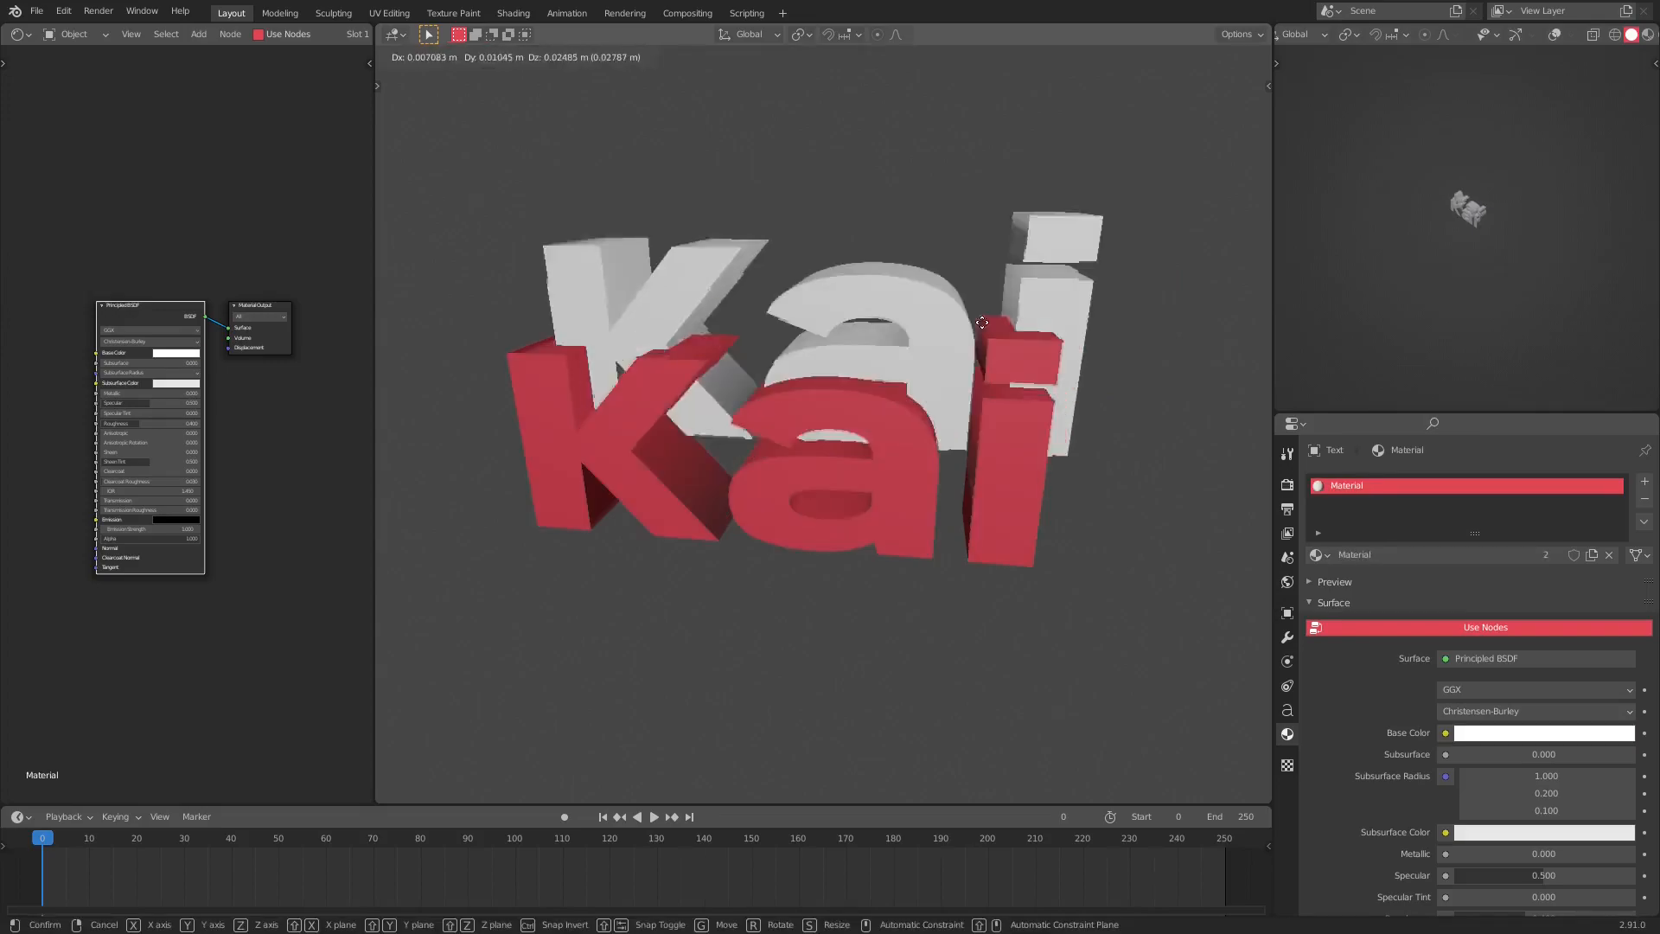
key(Escape)
- Duplicate the red text and place the copy well behind the original letters
middle_drag(990, 429, 718, 432)
scroll(955, 493, down, 5)
middle_drag(952, 491, 856, 459)
click(851, 459)
key(shift+d)
click(1014, 305)
- Convert the separate red copy to a mesh and open it in Edit Mode with viewport overlays shown
shift+middle_drag(1013, 304, 839, 462)
scroll(899, 338, up, 3)
click(896, 345)
click(596, 56)
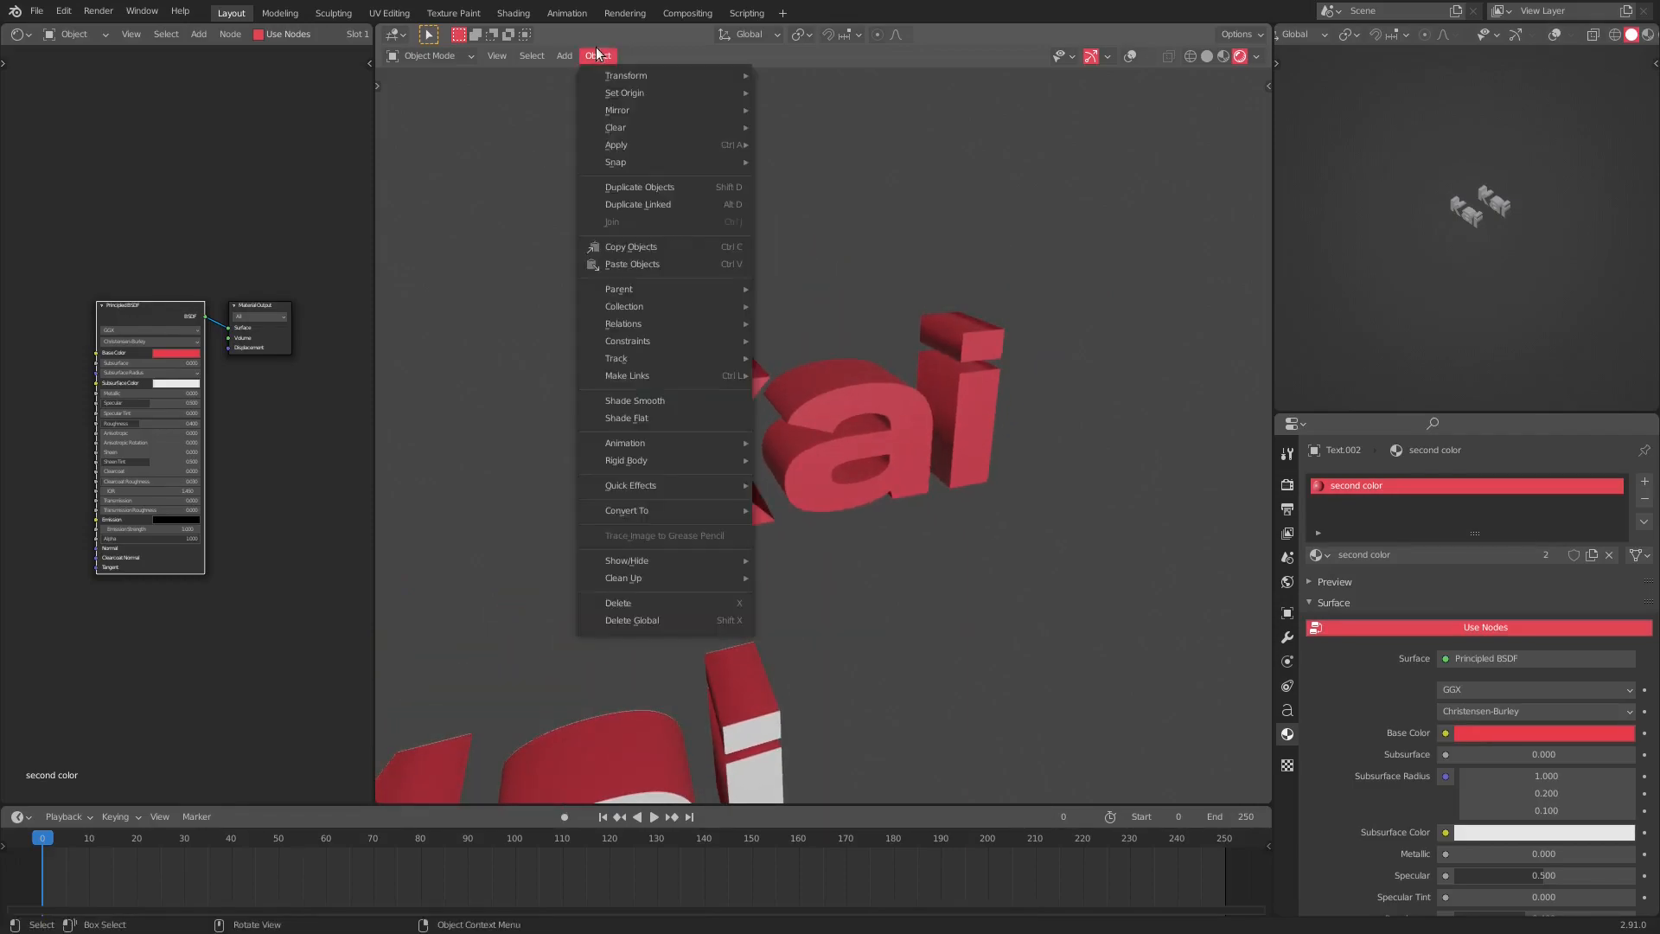
mouse_move(661, 512)
click(778, 527)
key(Tab)
middle_drag(765, 491, 1128, 94)
click(1129, 58)
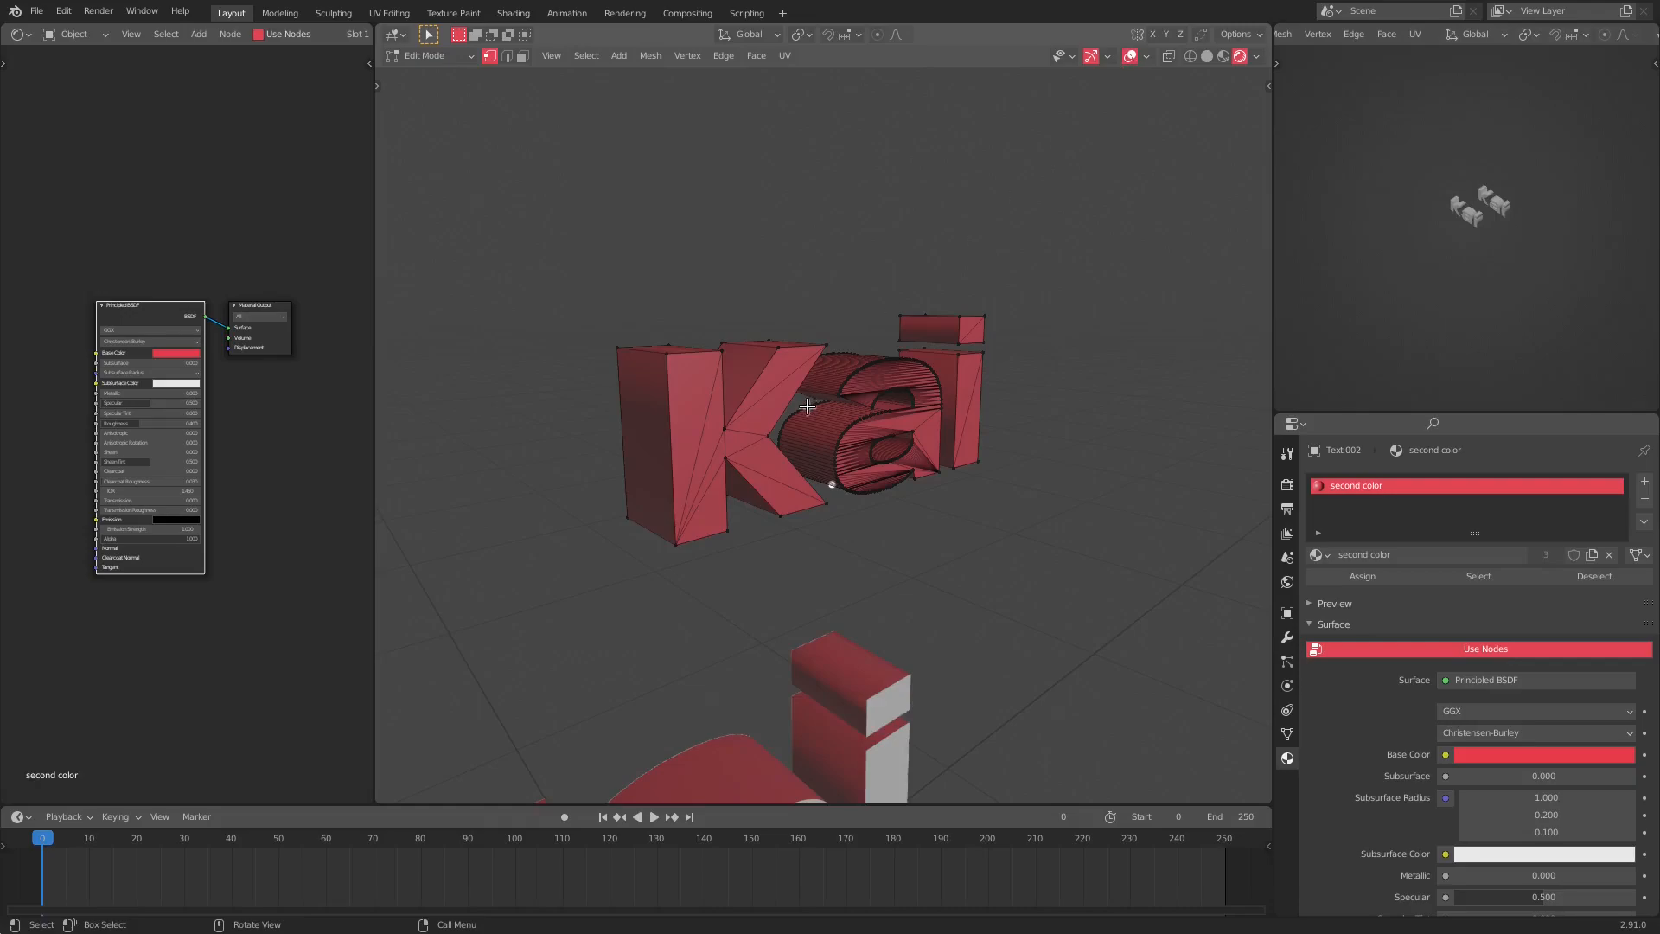
- Select all side faces of the mesh copy in side view, using face selection and X-ray
scroll(789, 411, up, 4)
scroll(512, 385, down, 4)
middle_drag(605, 405, 747, 450)
middle_drag(714, 326, 614, 422)
key(KP_3)
scroll(734, 390, up, 3)
shift+middle_drag(802, 391, 876, 434)
click(1168, 58)
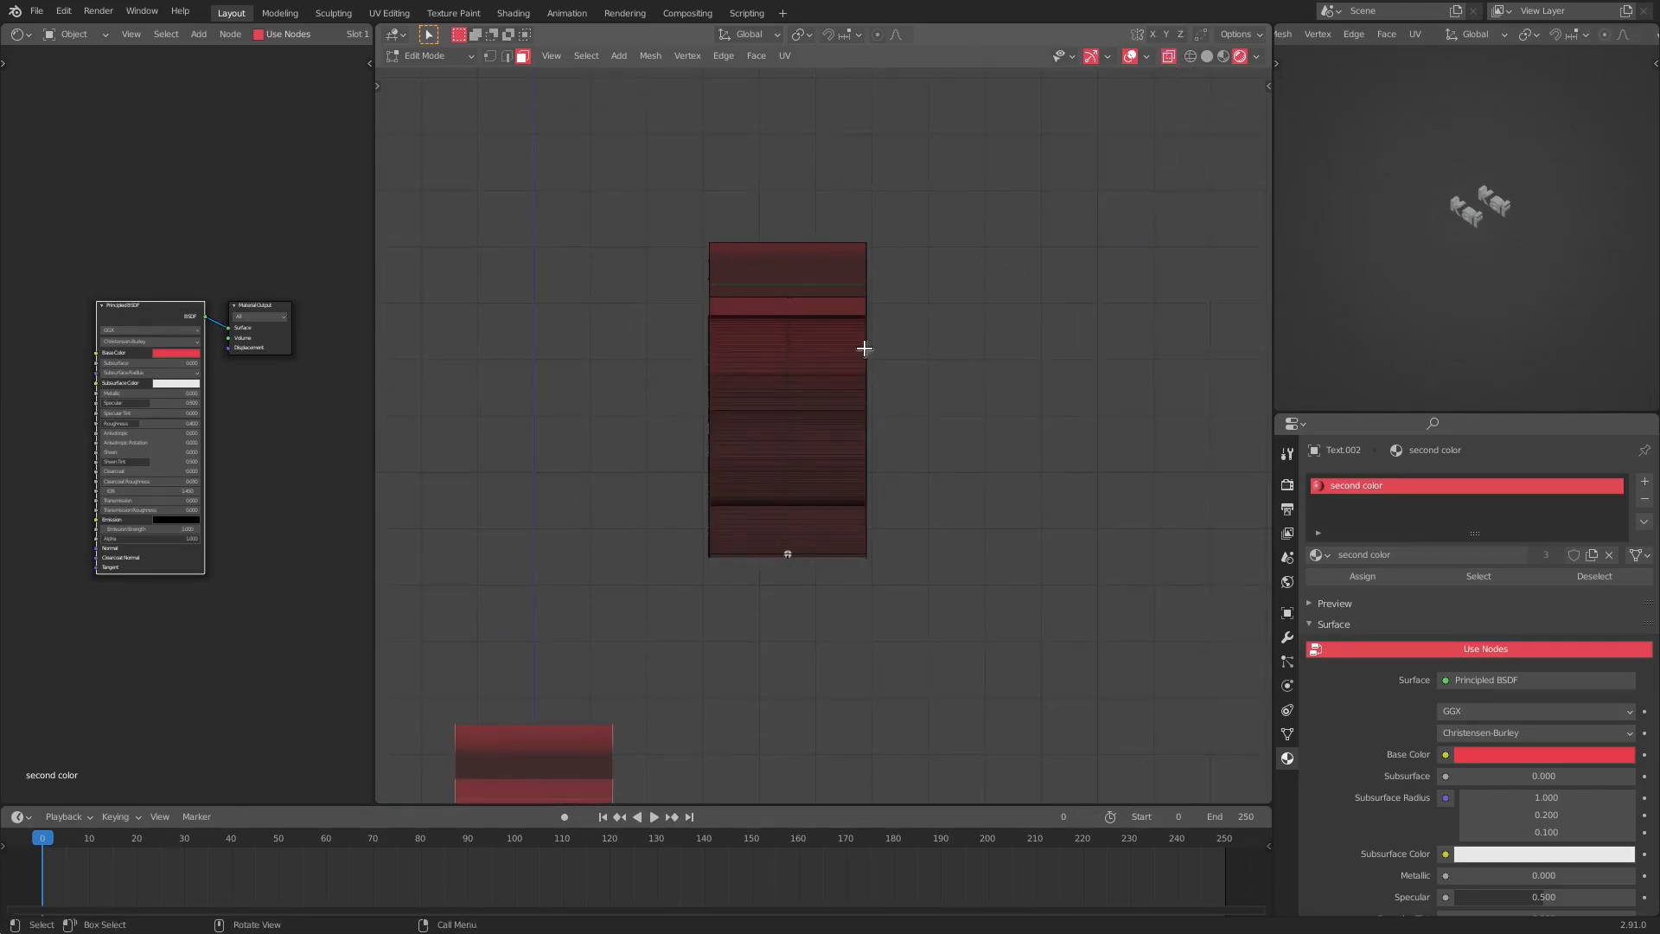
drag(724, 211, 848, 632)
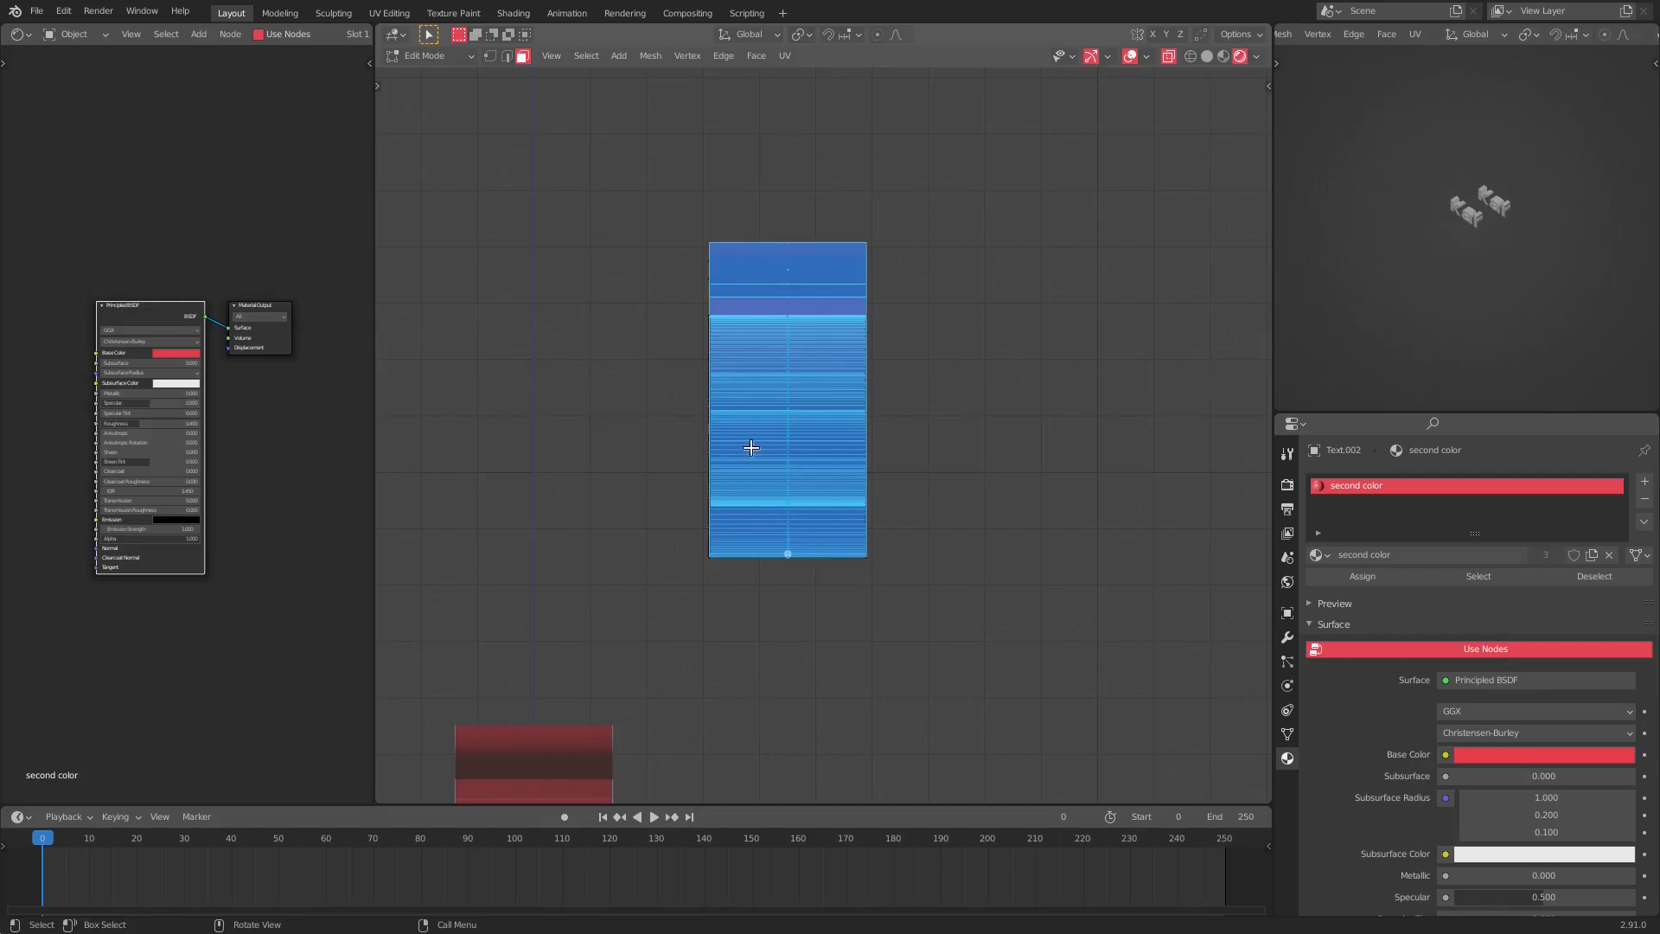
- Add a second slot with the white "Material" to the mesh copy and assign it to the selected side faces
middle_drag(751, 448, 900, 523)
scroll(900, 522, down, 4)
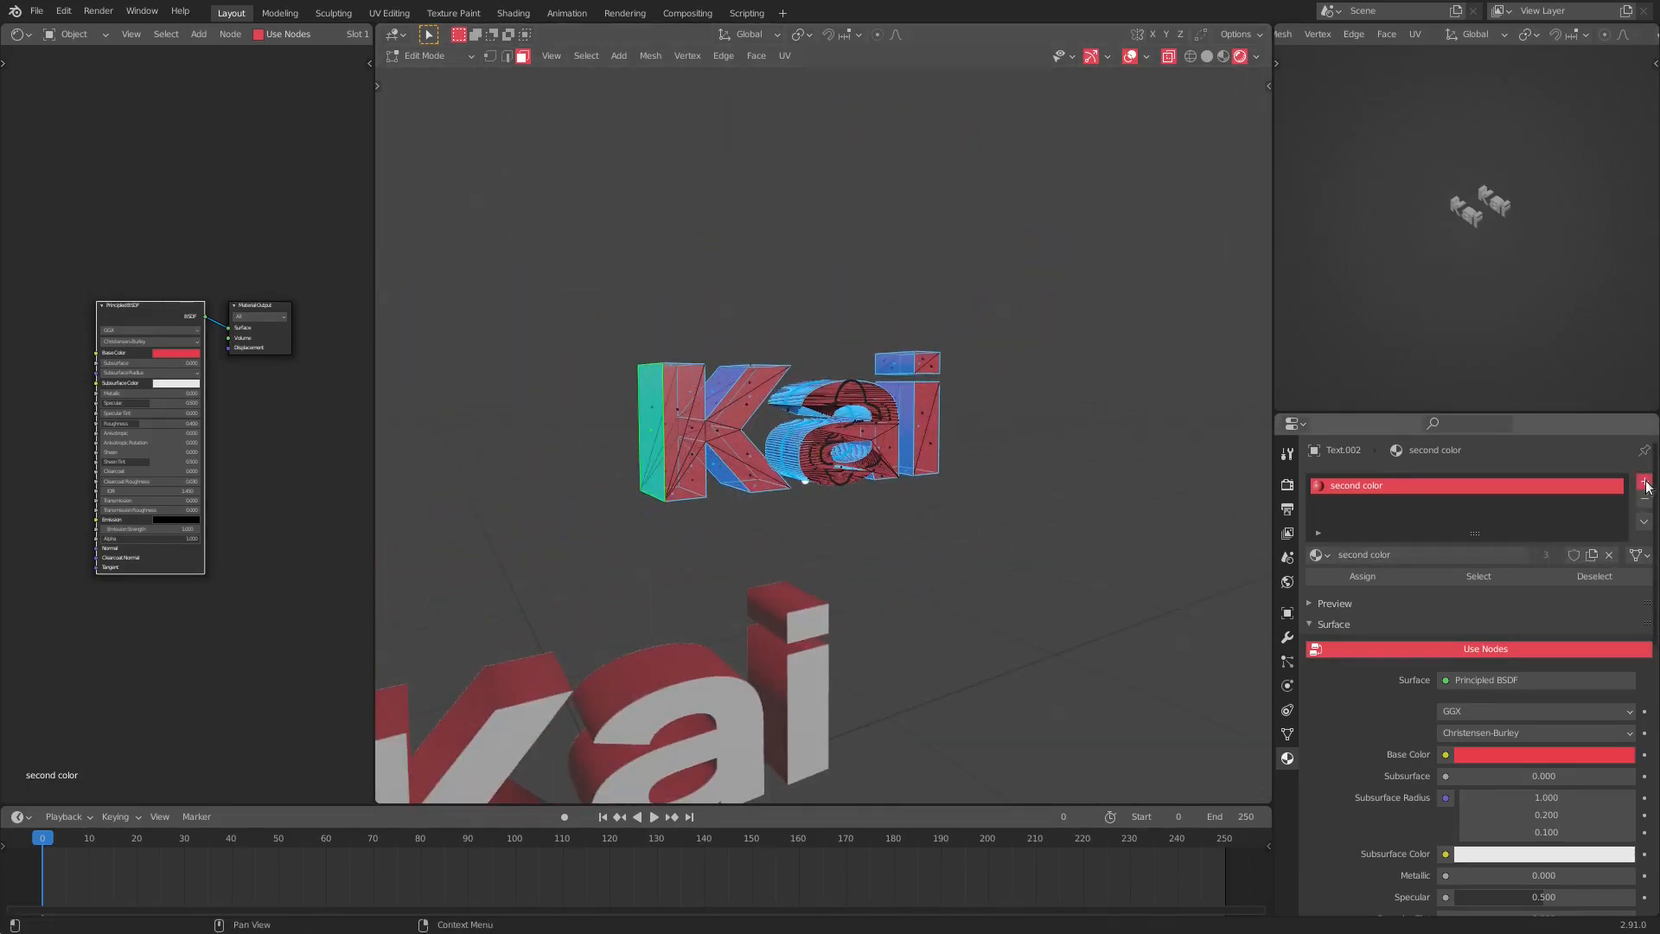
click(1646, 482)
click(1318, 589)
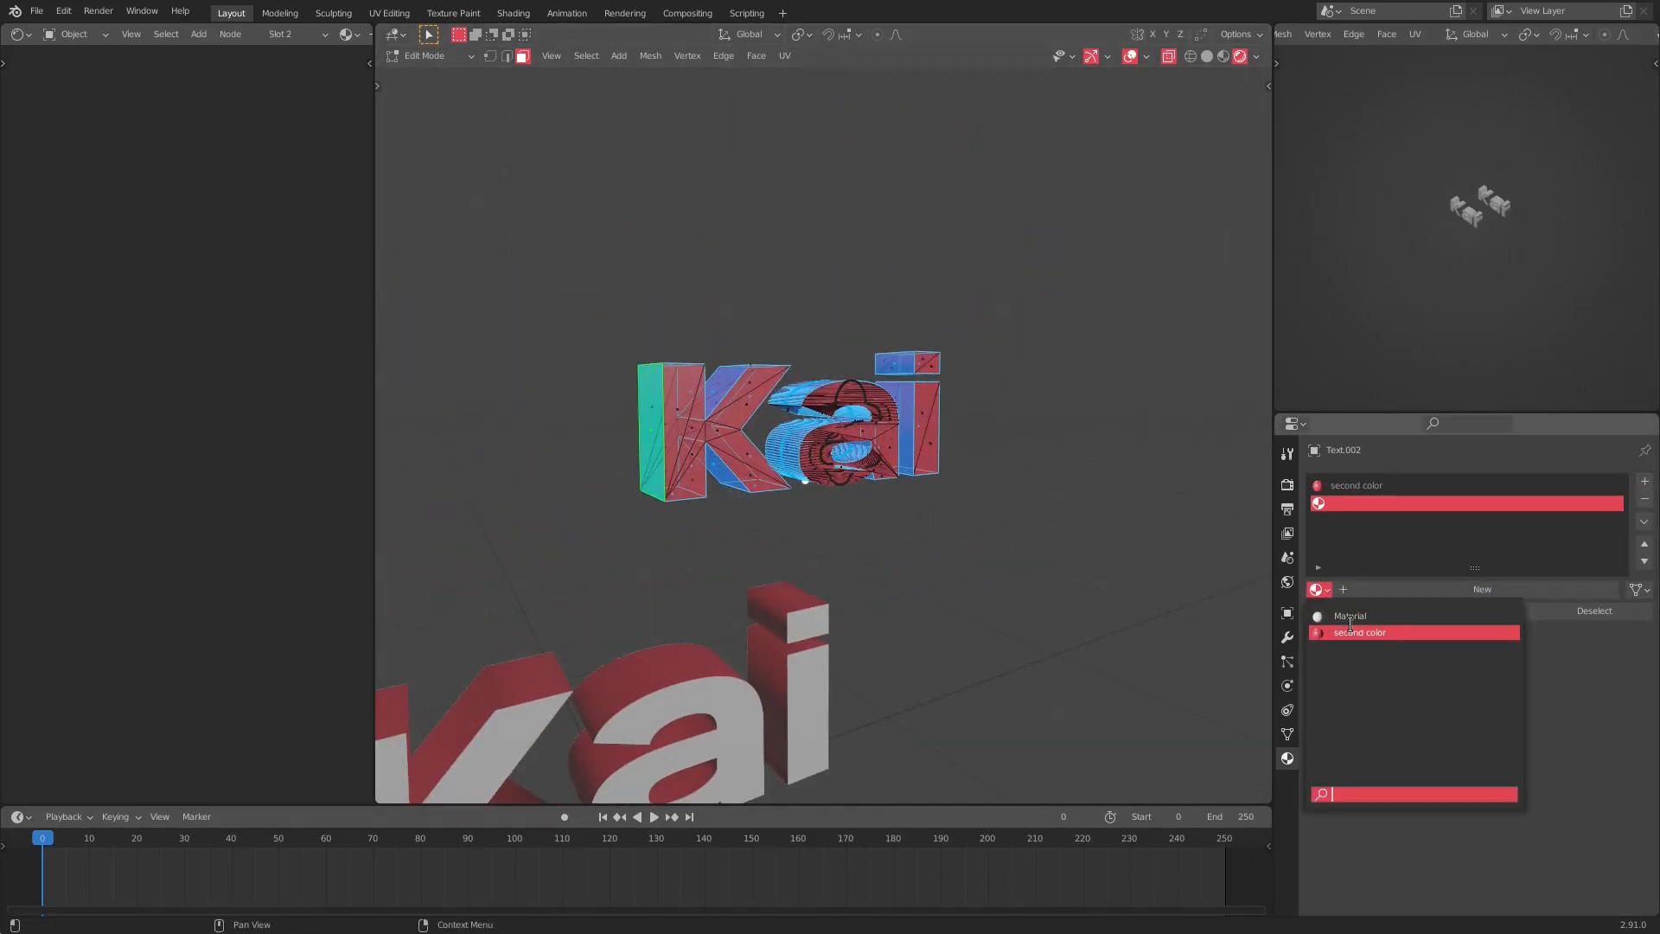
click(1355, 616)
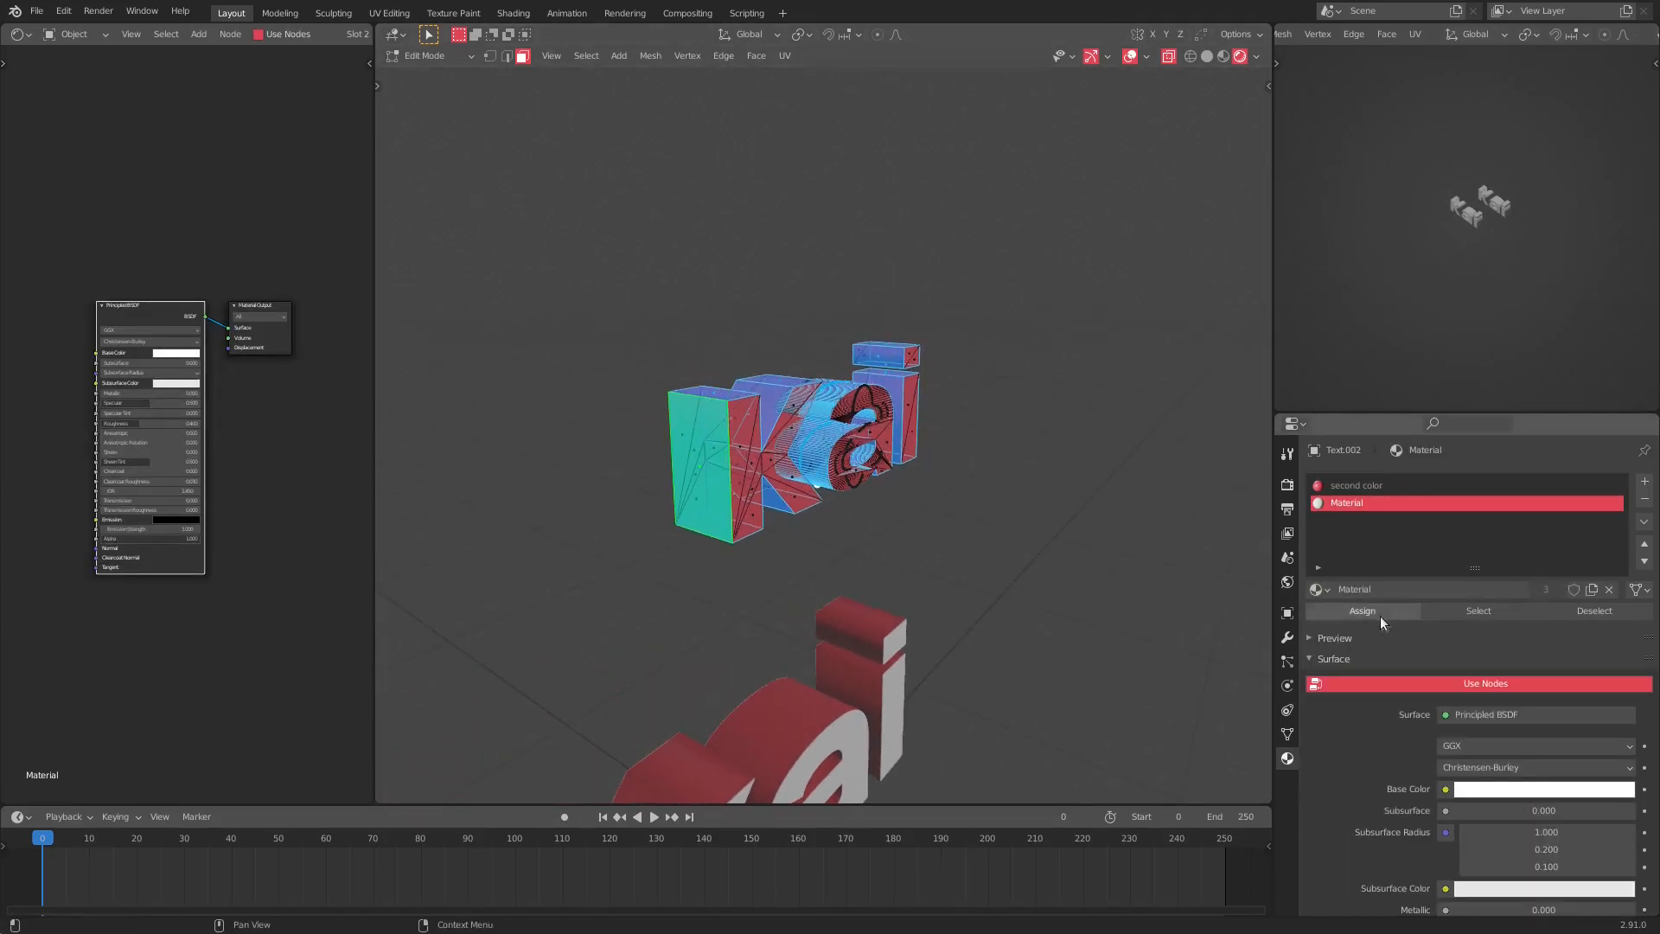
scroll(842, 481, up, 4)
key(Tab)
middle_drag(842, 480, 885, 448)
key(Tab)
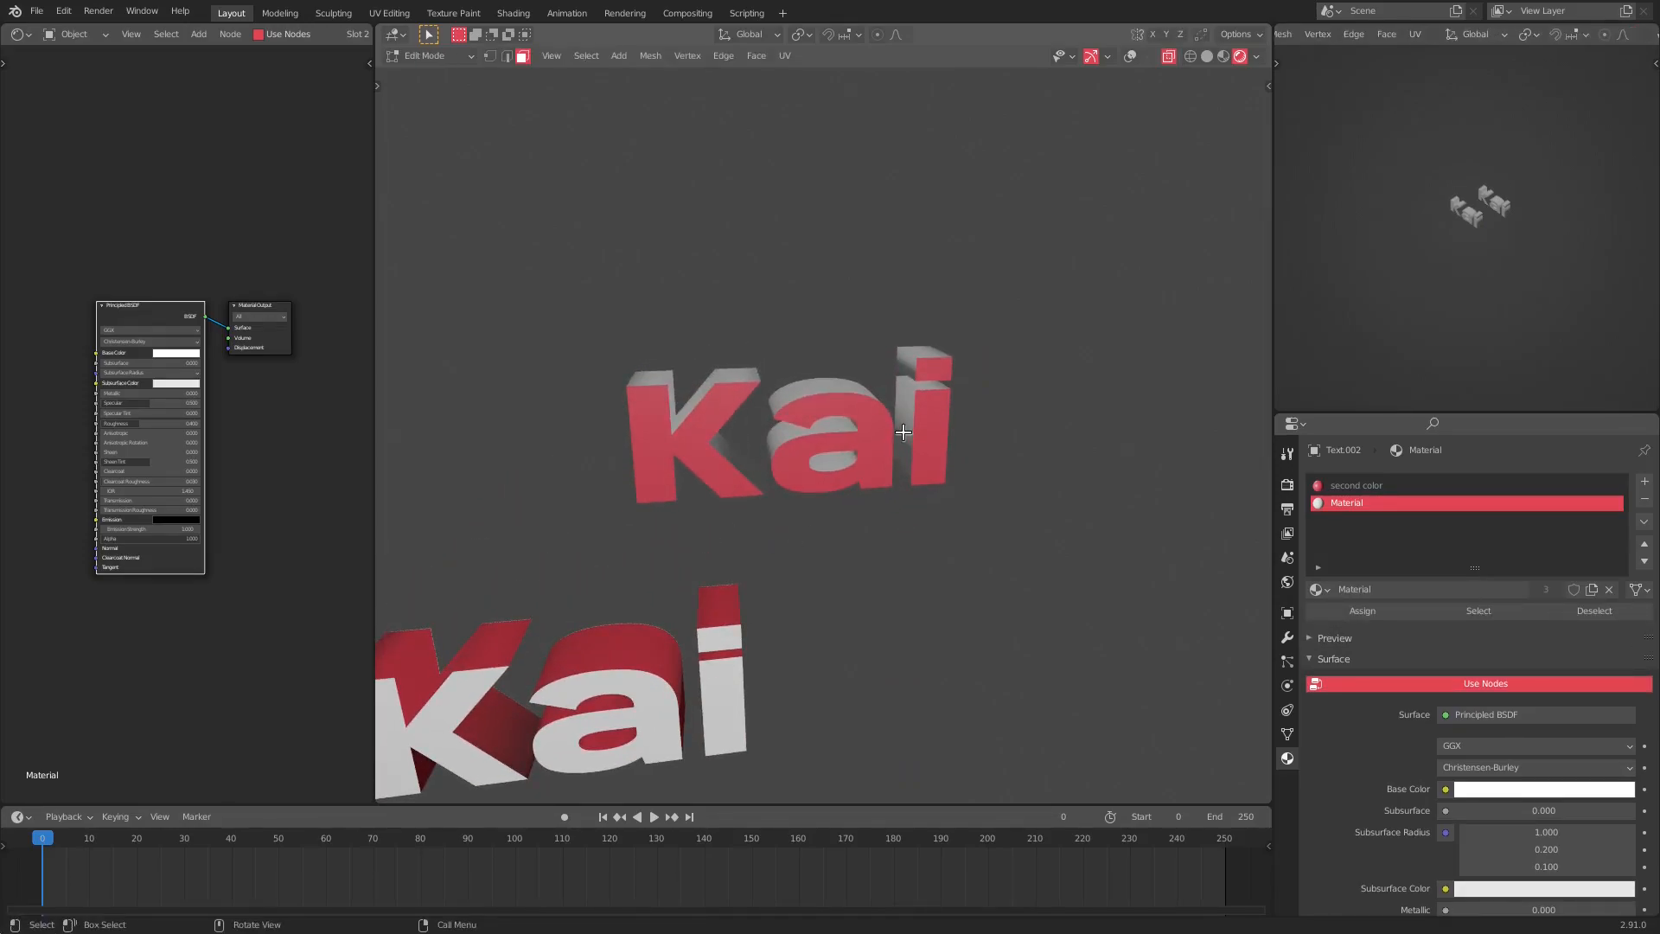
- Leave Edit Mode and delete the mesh copy
key(Tab)
key(Delete)
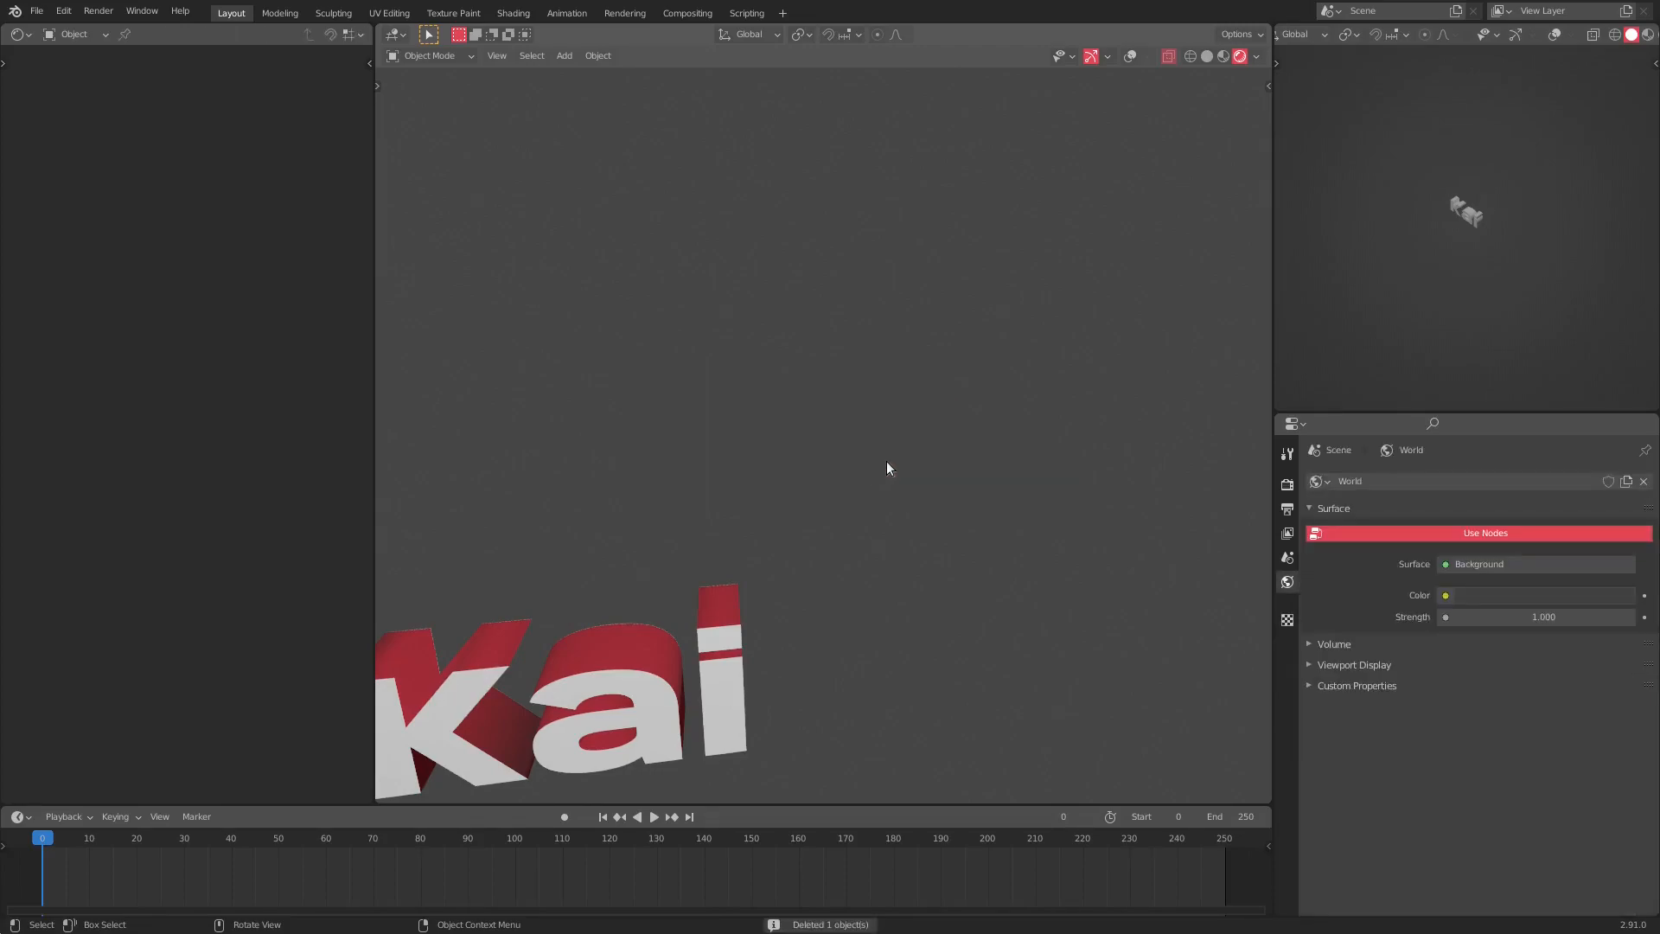
middle_drag(883, 463, 837, 516)
scroll(837, 516, down, 2)
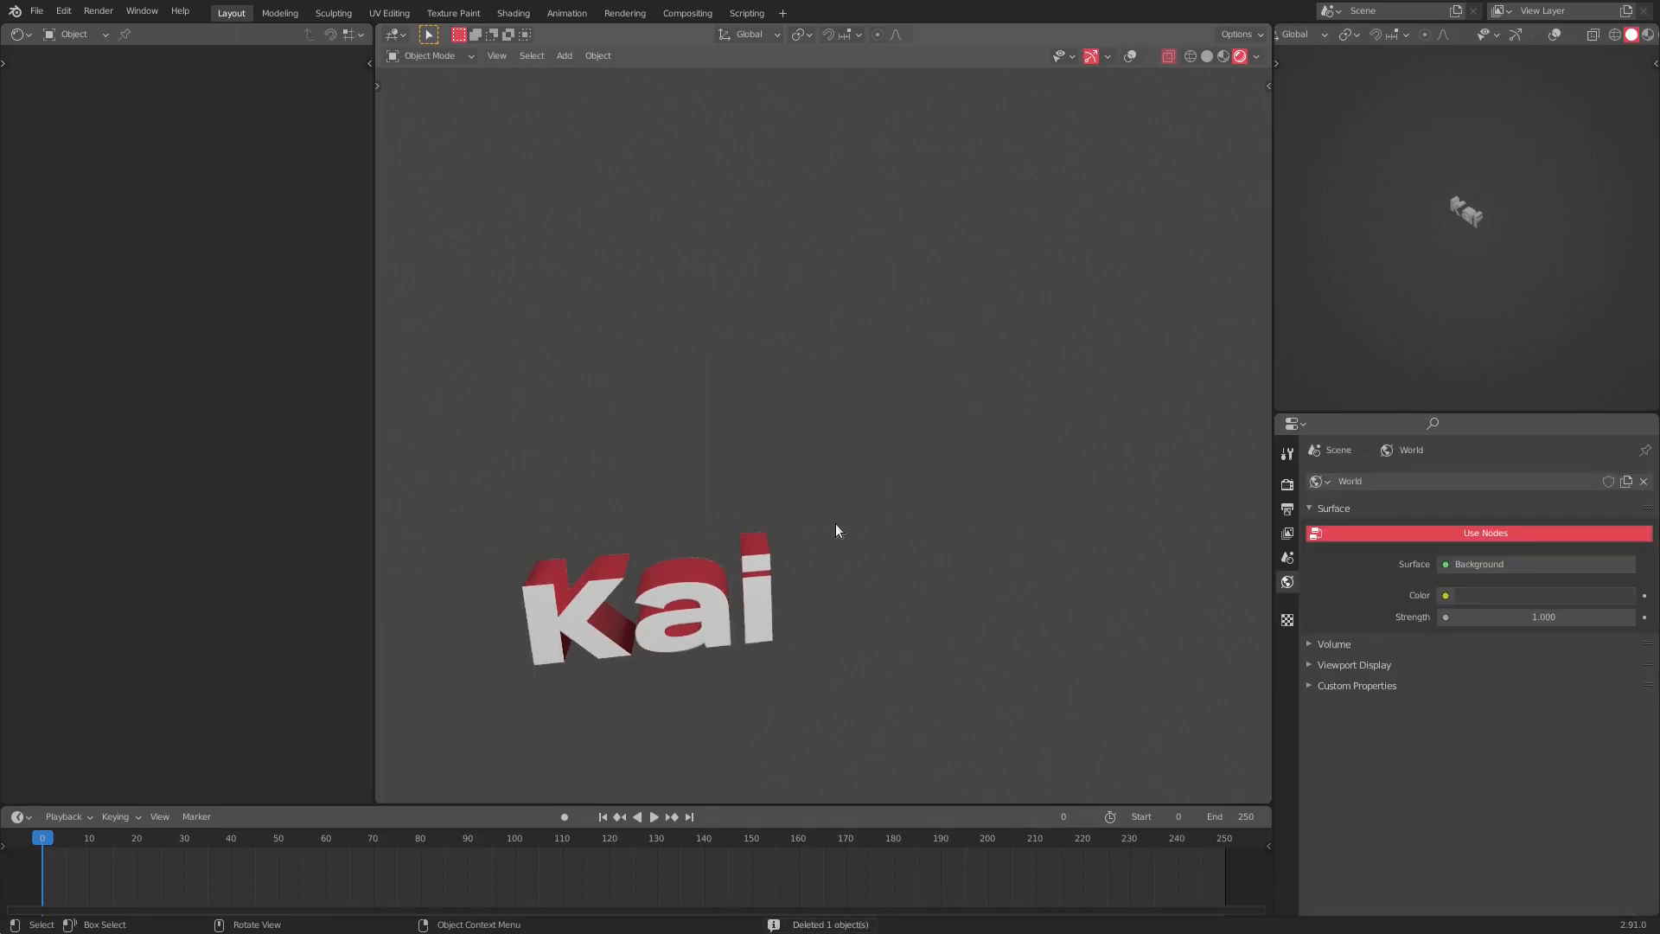
- Turn on the viewport overlays and try moving the selected white text
scroll(908, 521, up, 6)
middle_drag(943, 517, 1138, 85)
click(946, 339)
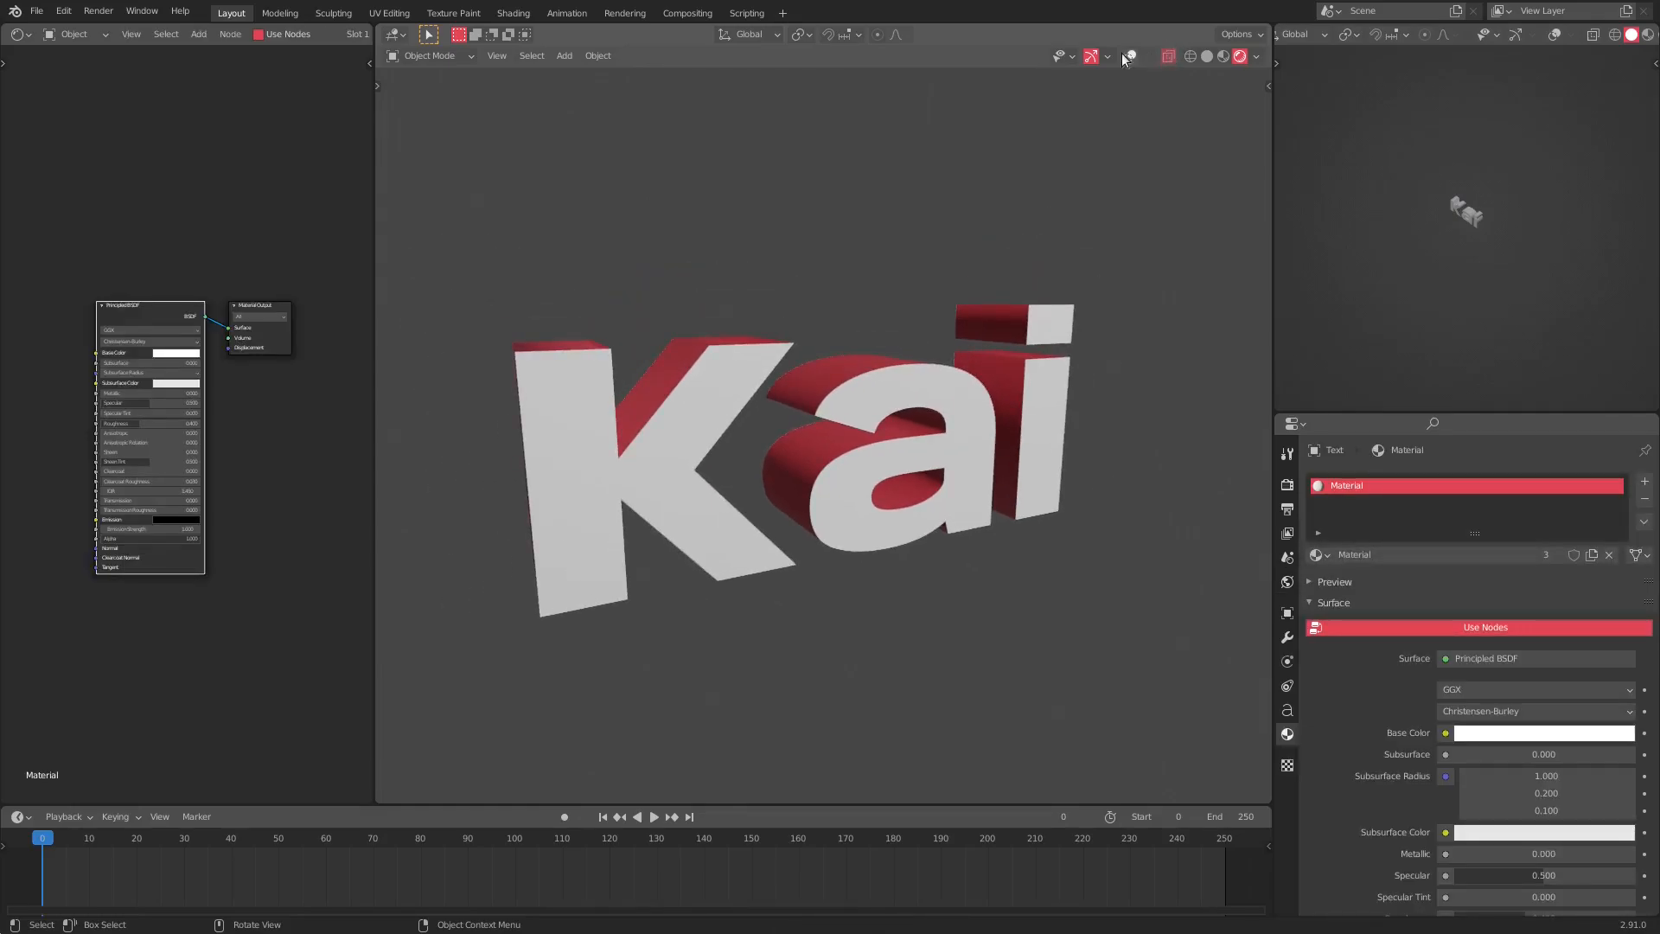
click(1128, 55)
middle_drag(952, 233, 919, 417)
key(g)
right_click(1148, 278)
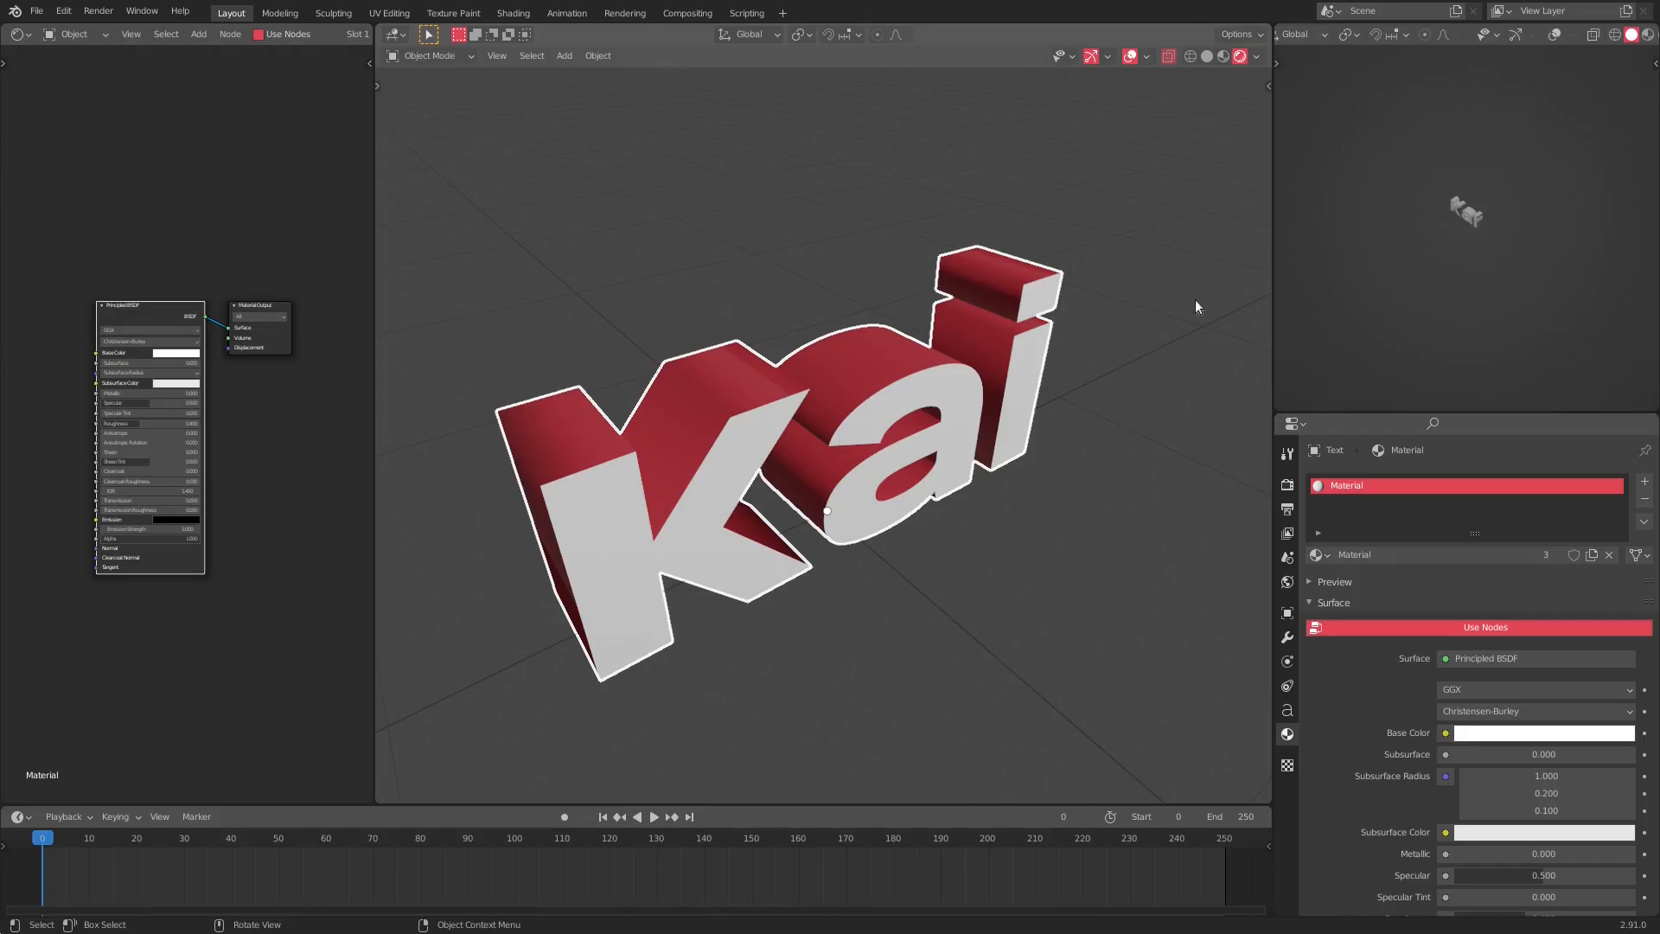
- Duplicate the red text object in place, keeping the copy exactly over the original
middle_drag(1046, 380, 939, 439)
click(939, 440)
middle_drag(744, 446, 846, 413)
key(shift+d)
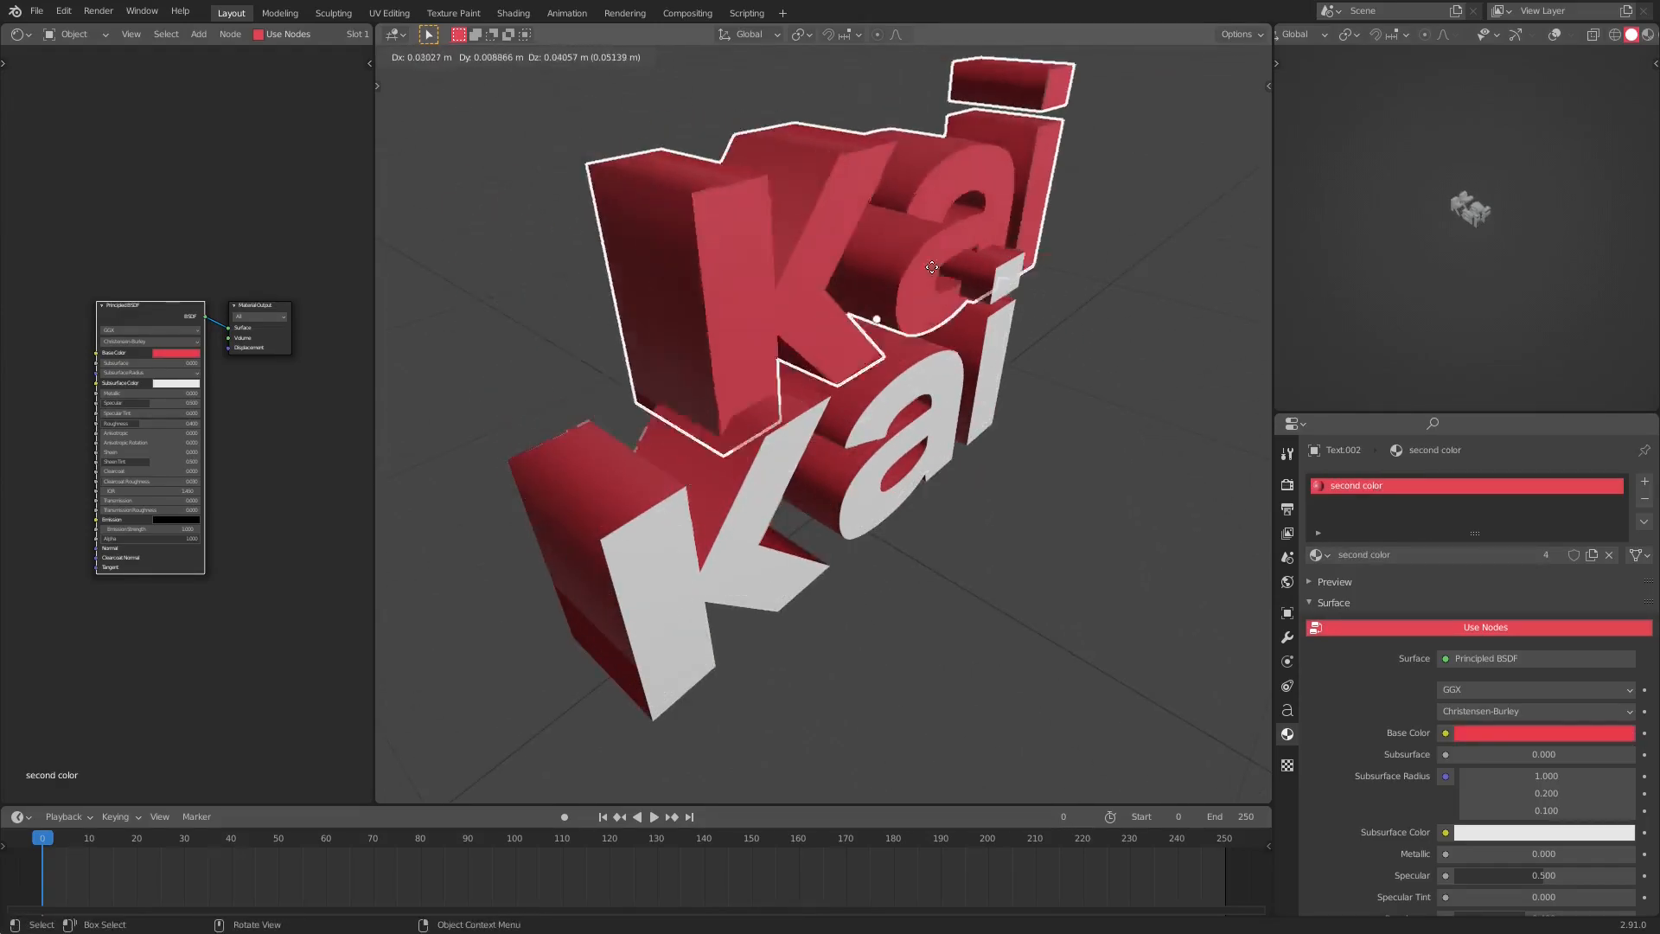
right_click(816, 256)
middle_drag(816, 256, 880, 393)
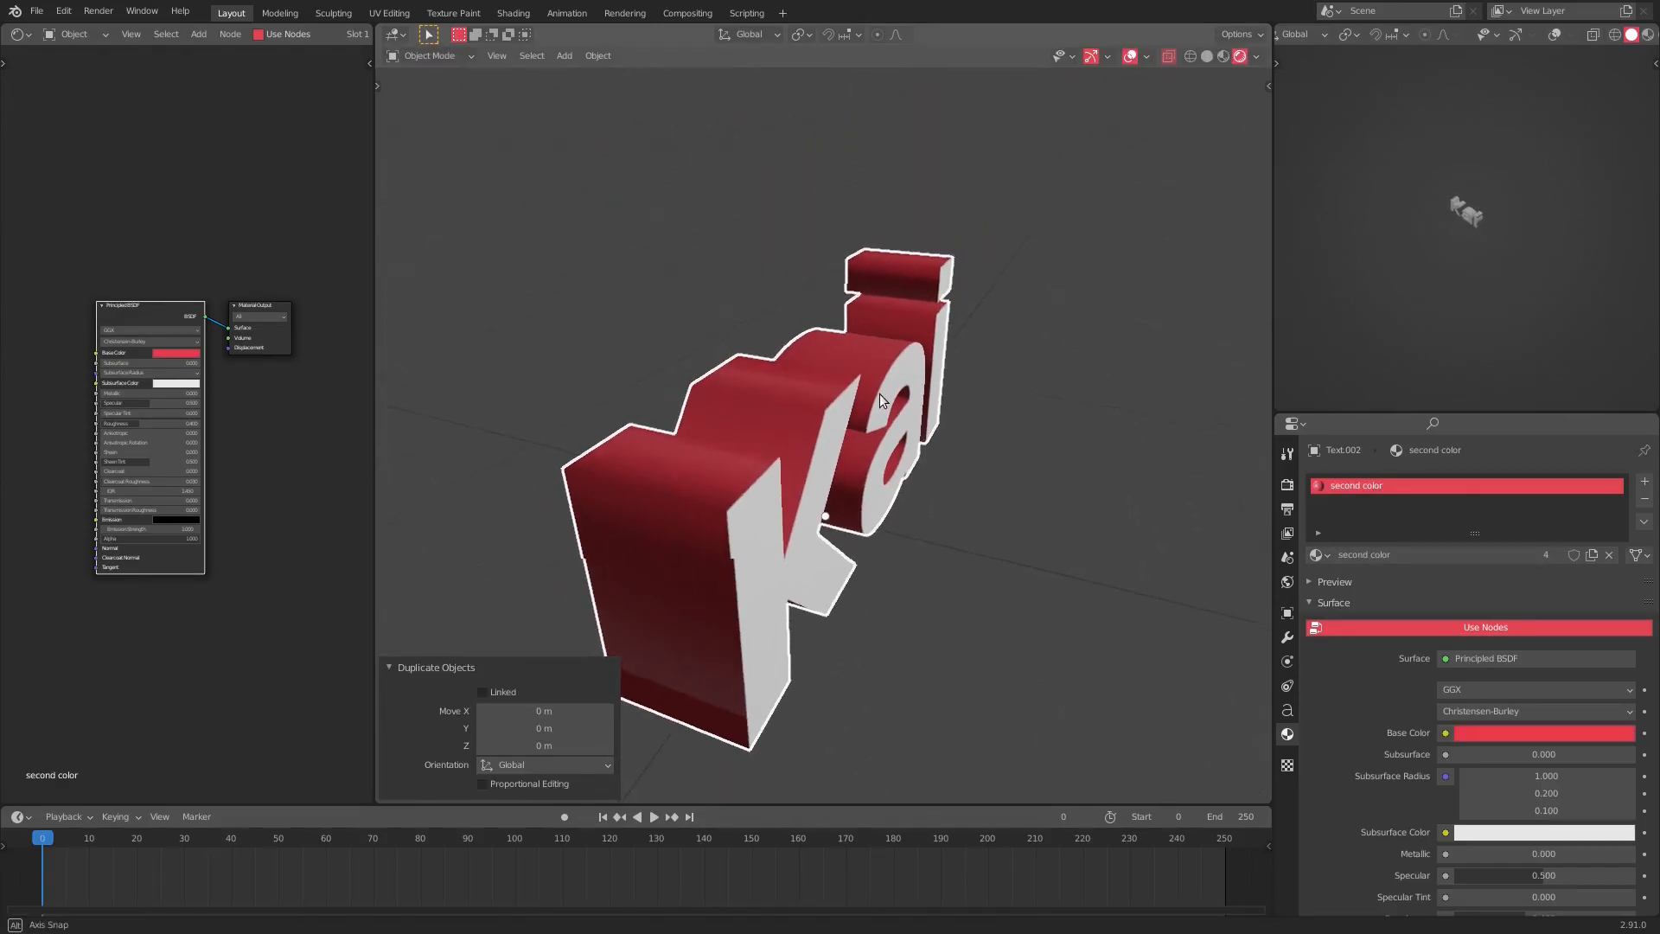
- Set the duplicated red text's geometry offset to 0.001 m so it sits slightly outside the original
click(1287, 638)
click(1288, 710)
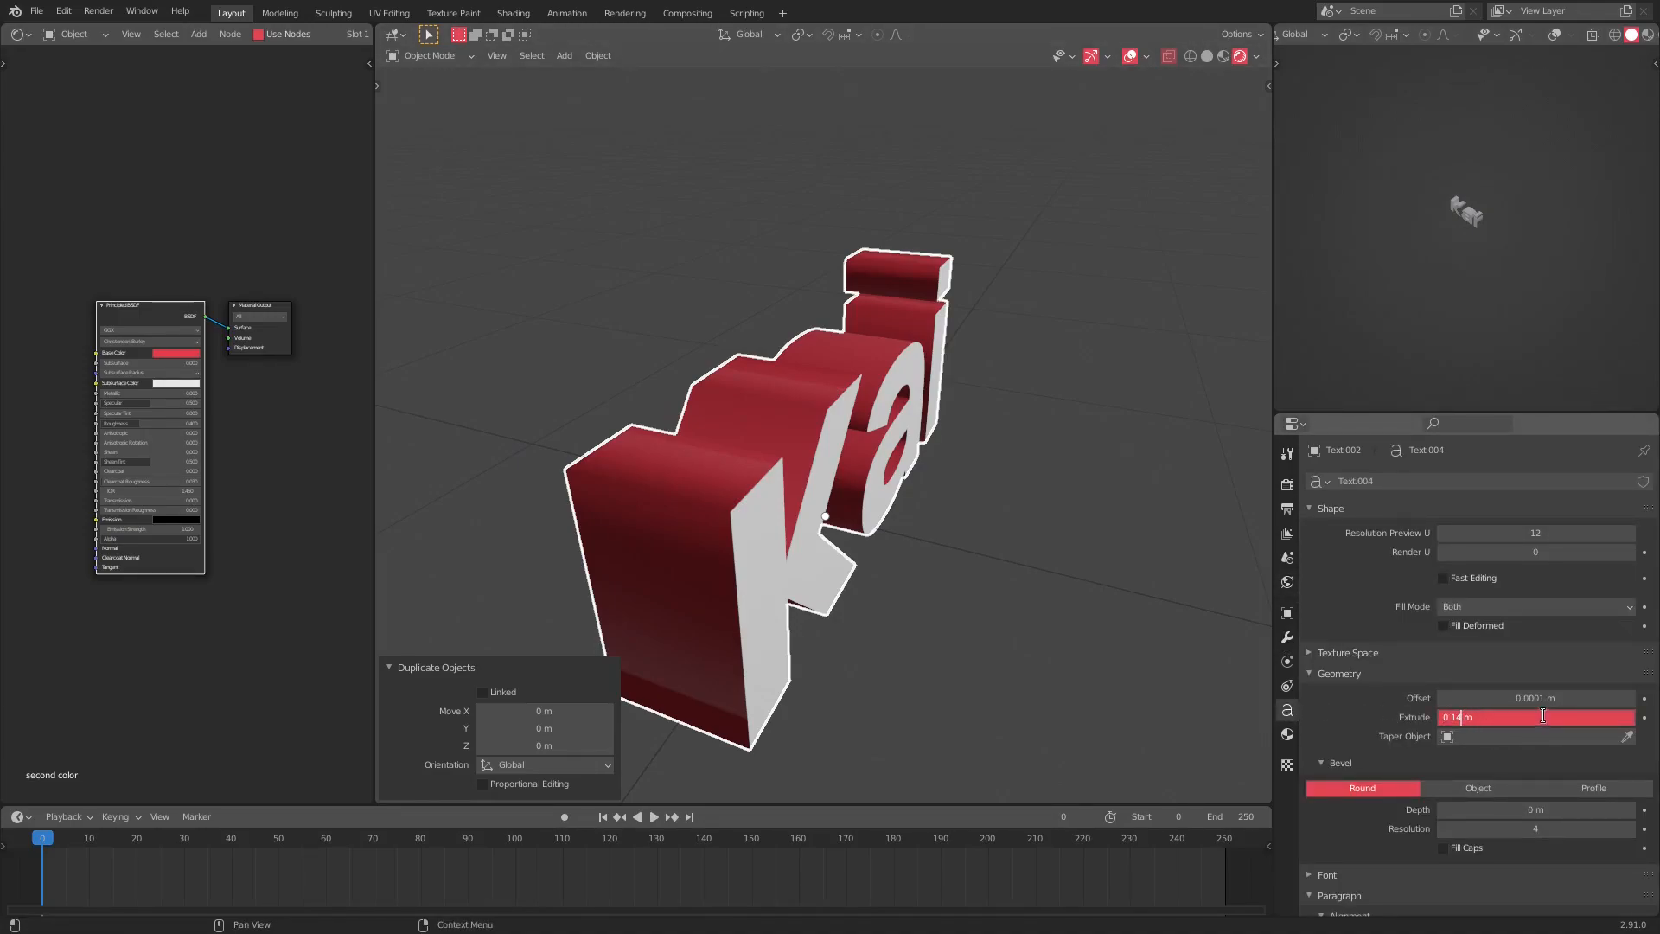
key(Return)
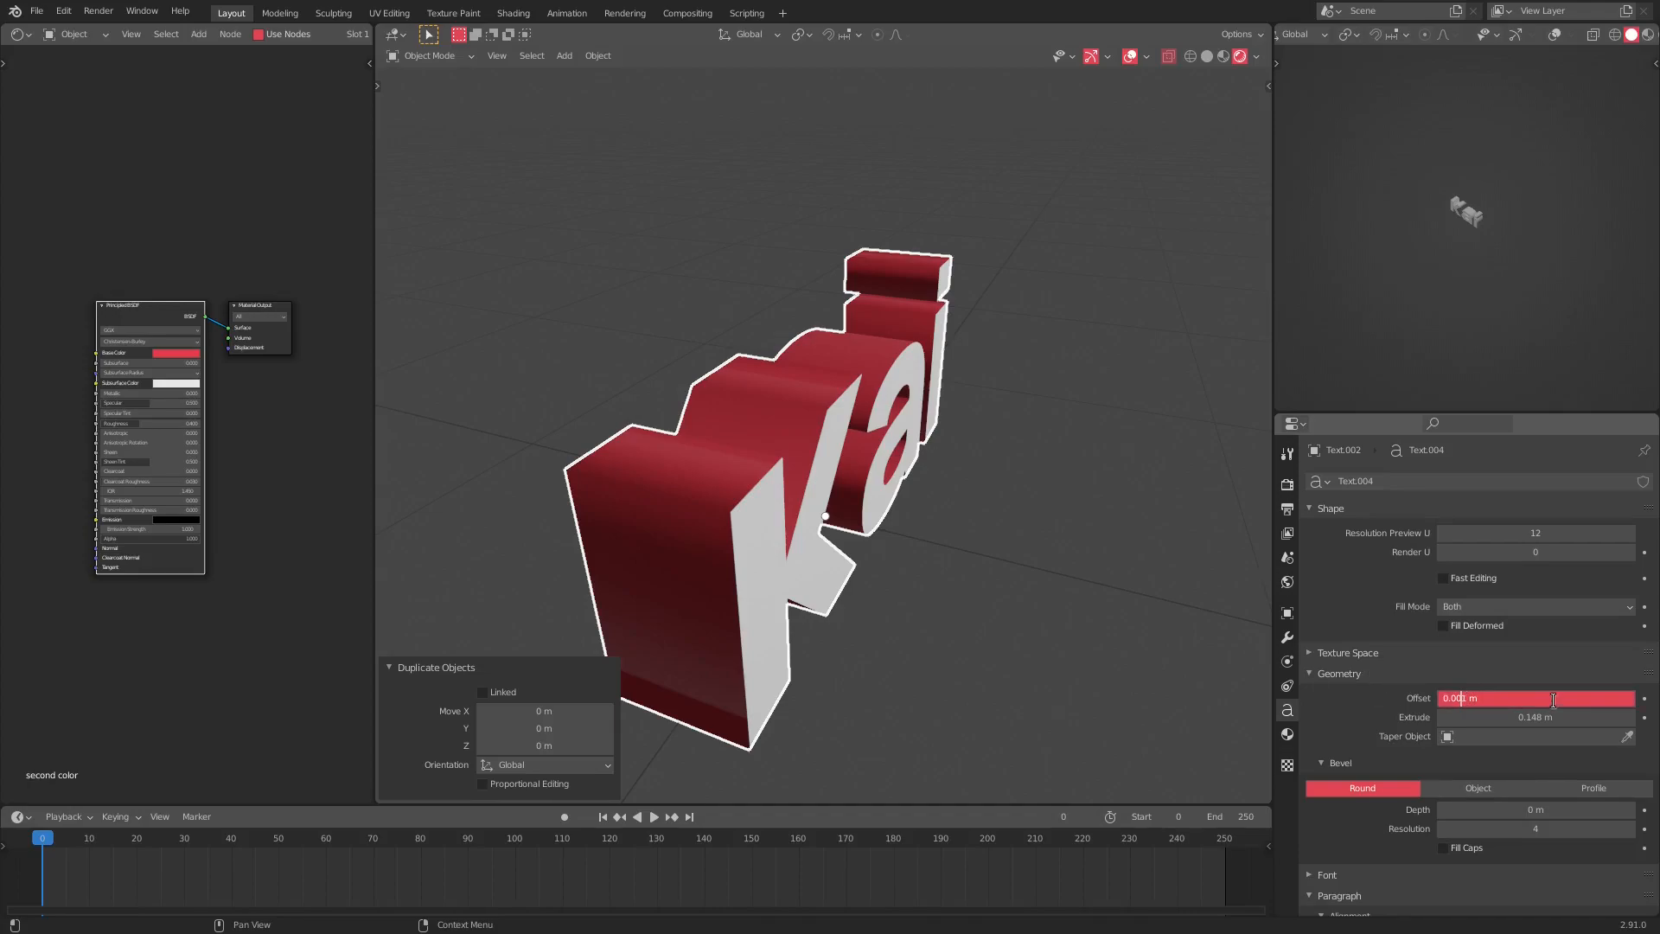
key(BackSpace)
key(Return)
- Scale the duplicated text along the global Y axis to about 0.56 so it forms a narrower middle band
middle_drag(941, 574, 957, 535)
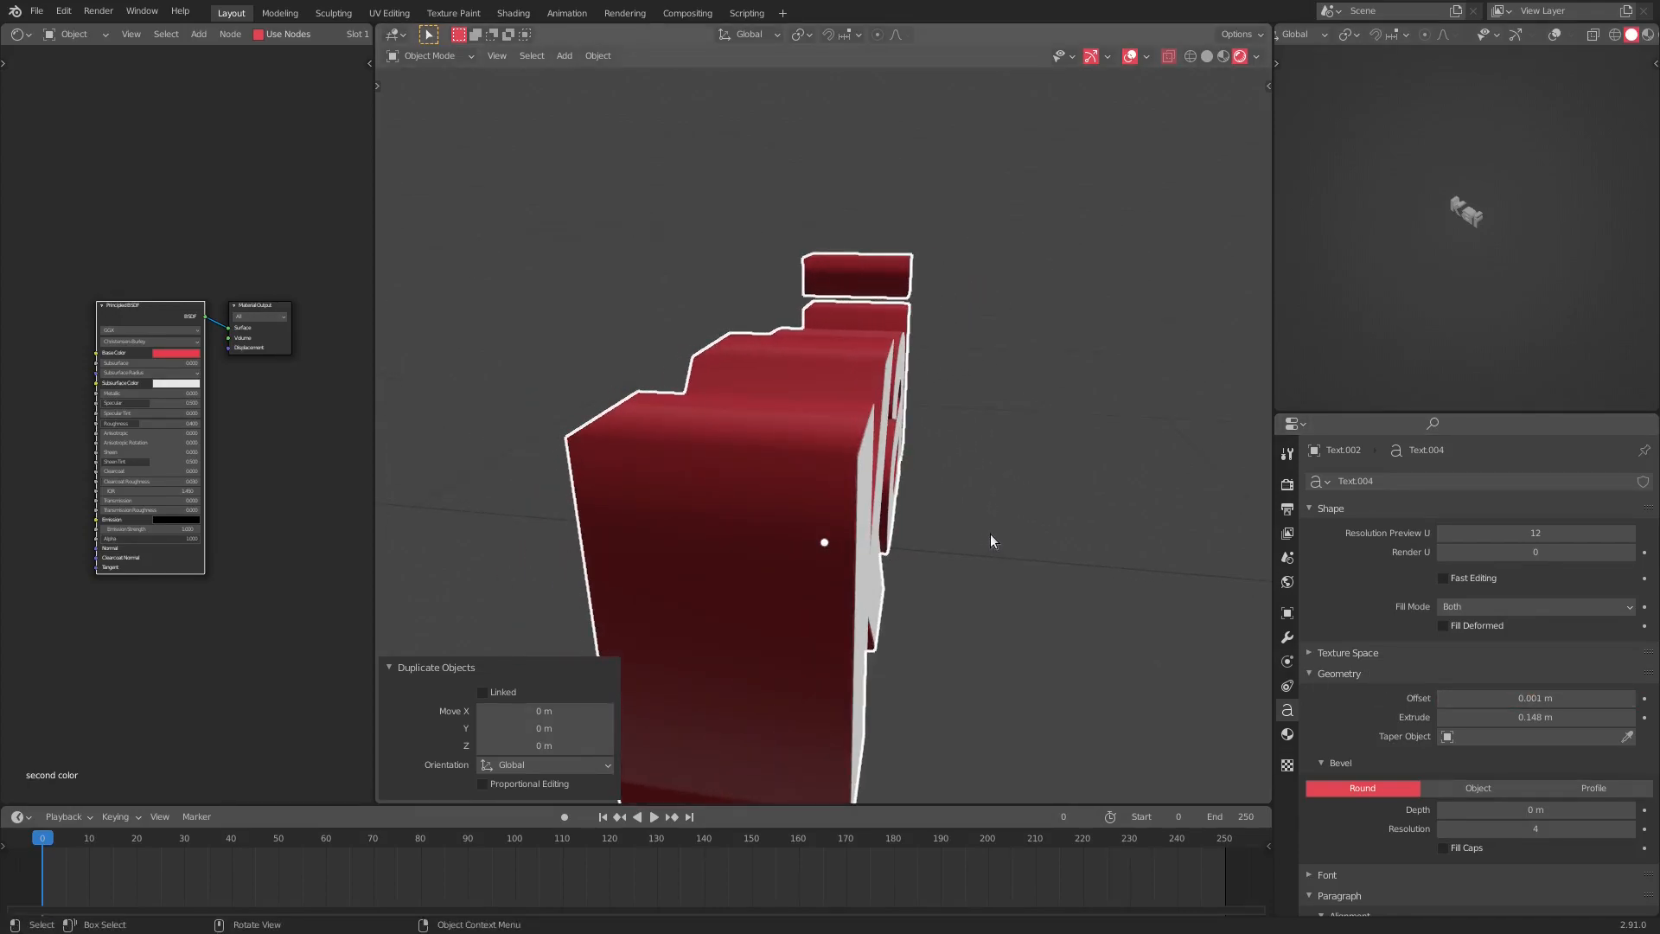
key(s)
key(y)
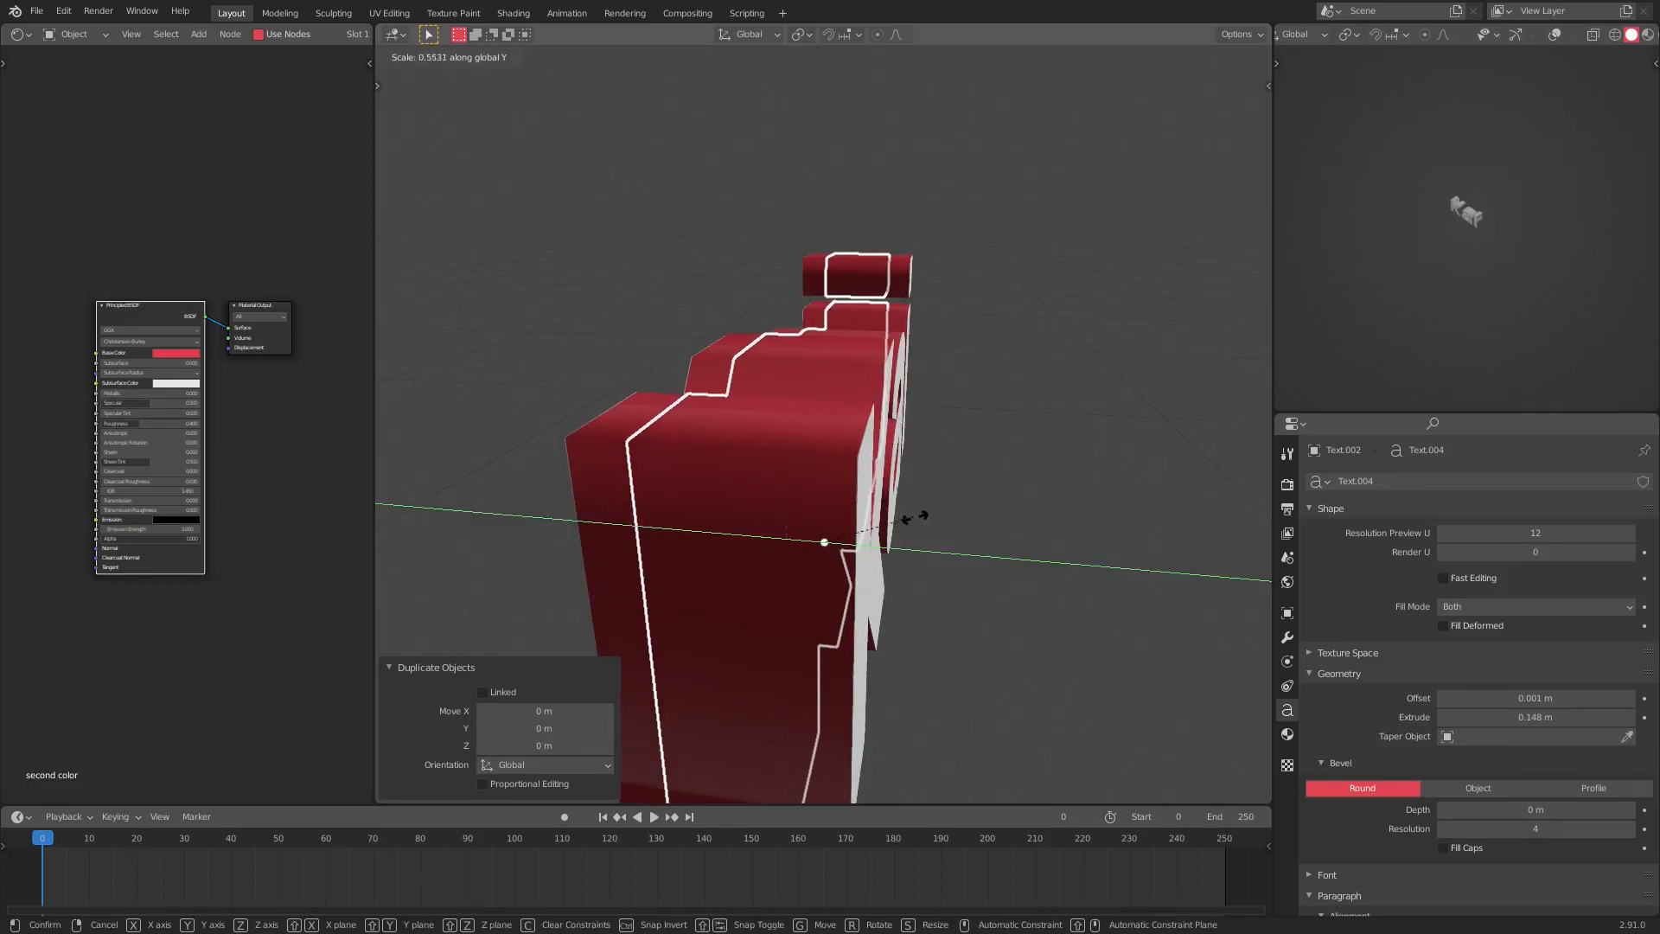
click(912, 516)
mouse_move(738, 526)
middle_down()
mouse_move(946, 536)
mouse_move(744, 532)
middle_up()
- Make the middle band's "second color" material a single-user copy and darken its base color to a near-black red
click(1288, 734)
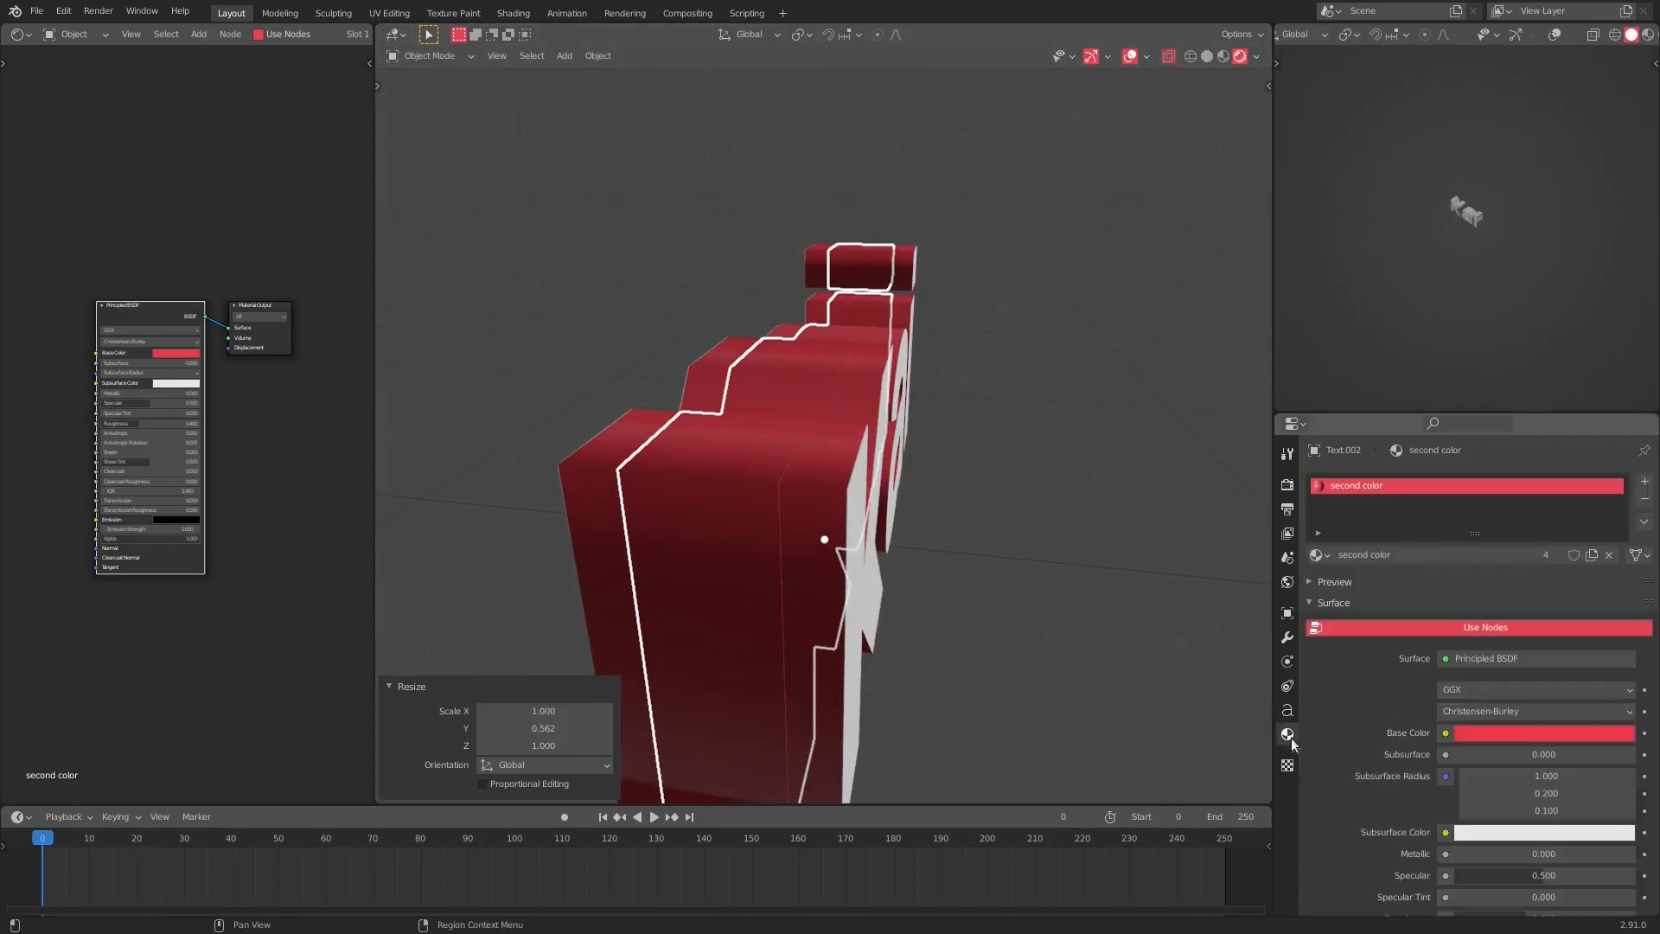
click(1549, 554)
click(1513, 732)
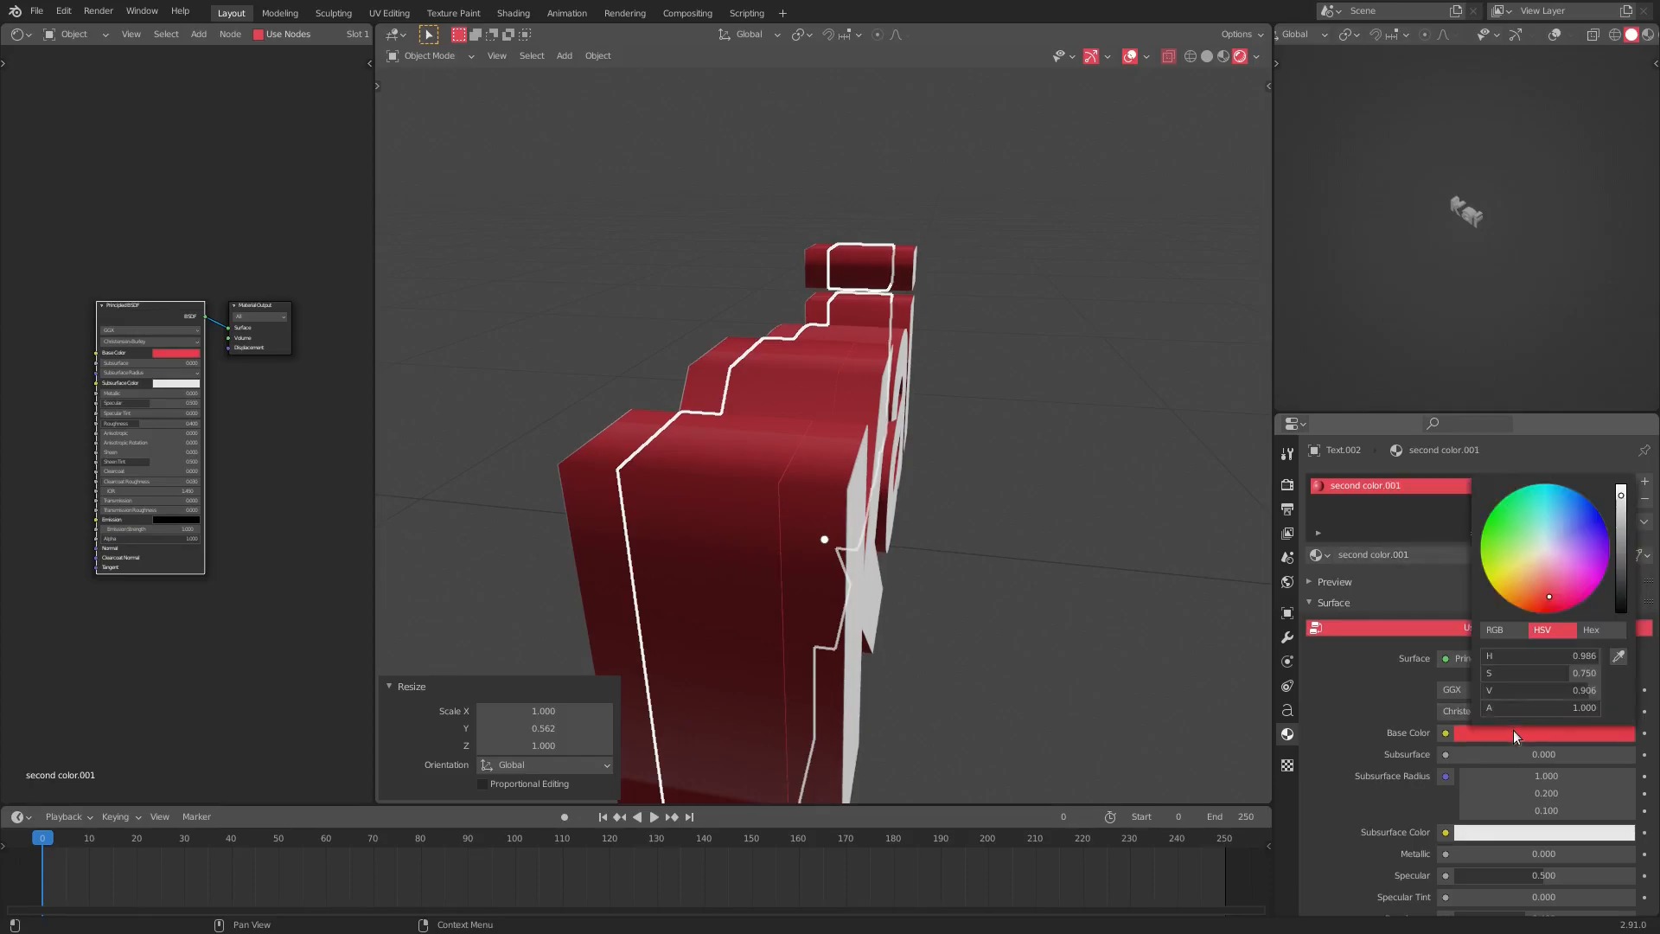
click(1622, 596)
middle_drag(1109, 553, 860, 440)
click(849, 646)
scroll(849, 646, down, 4)
scroll(953, 503, up, 2)
scroll(952, 504, up, 2)
middle_drag(952, 504, 966, 553)
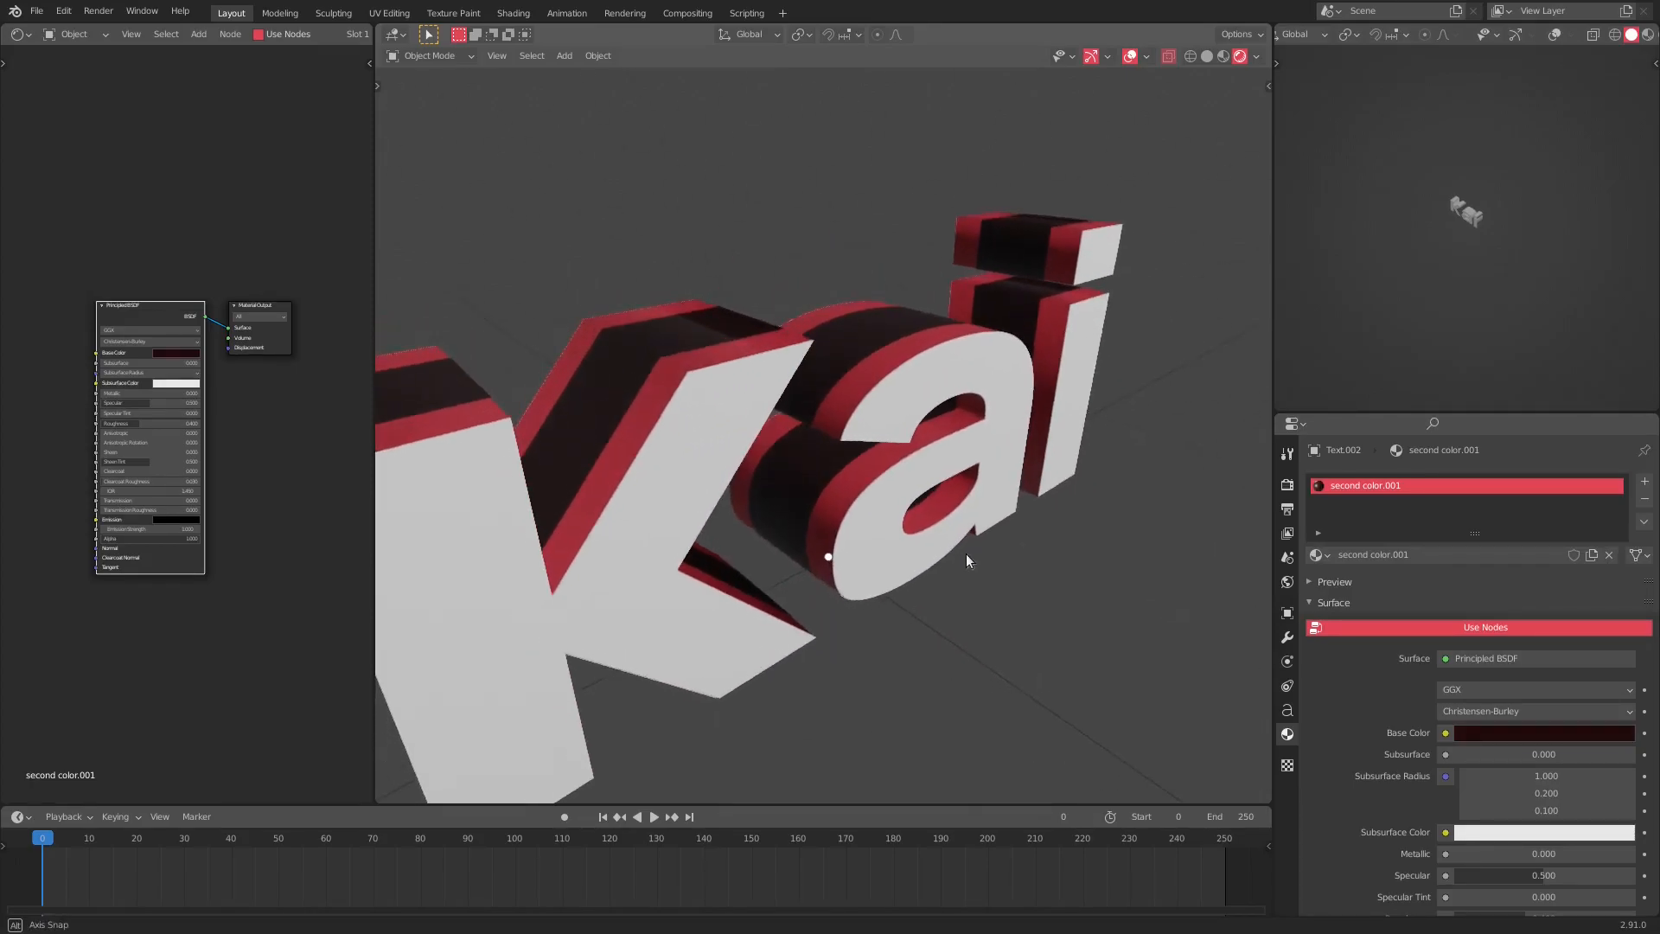
- Select the dark, red and white text objects with the white one active, and parent them to it as Object
middle_drag(719, 483, 765, 510)
click(689, 387)
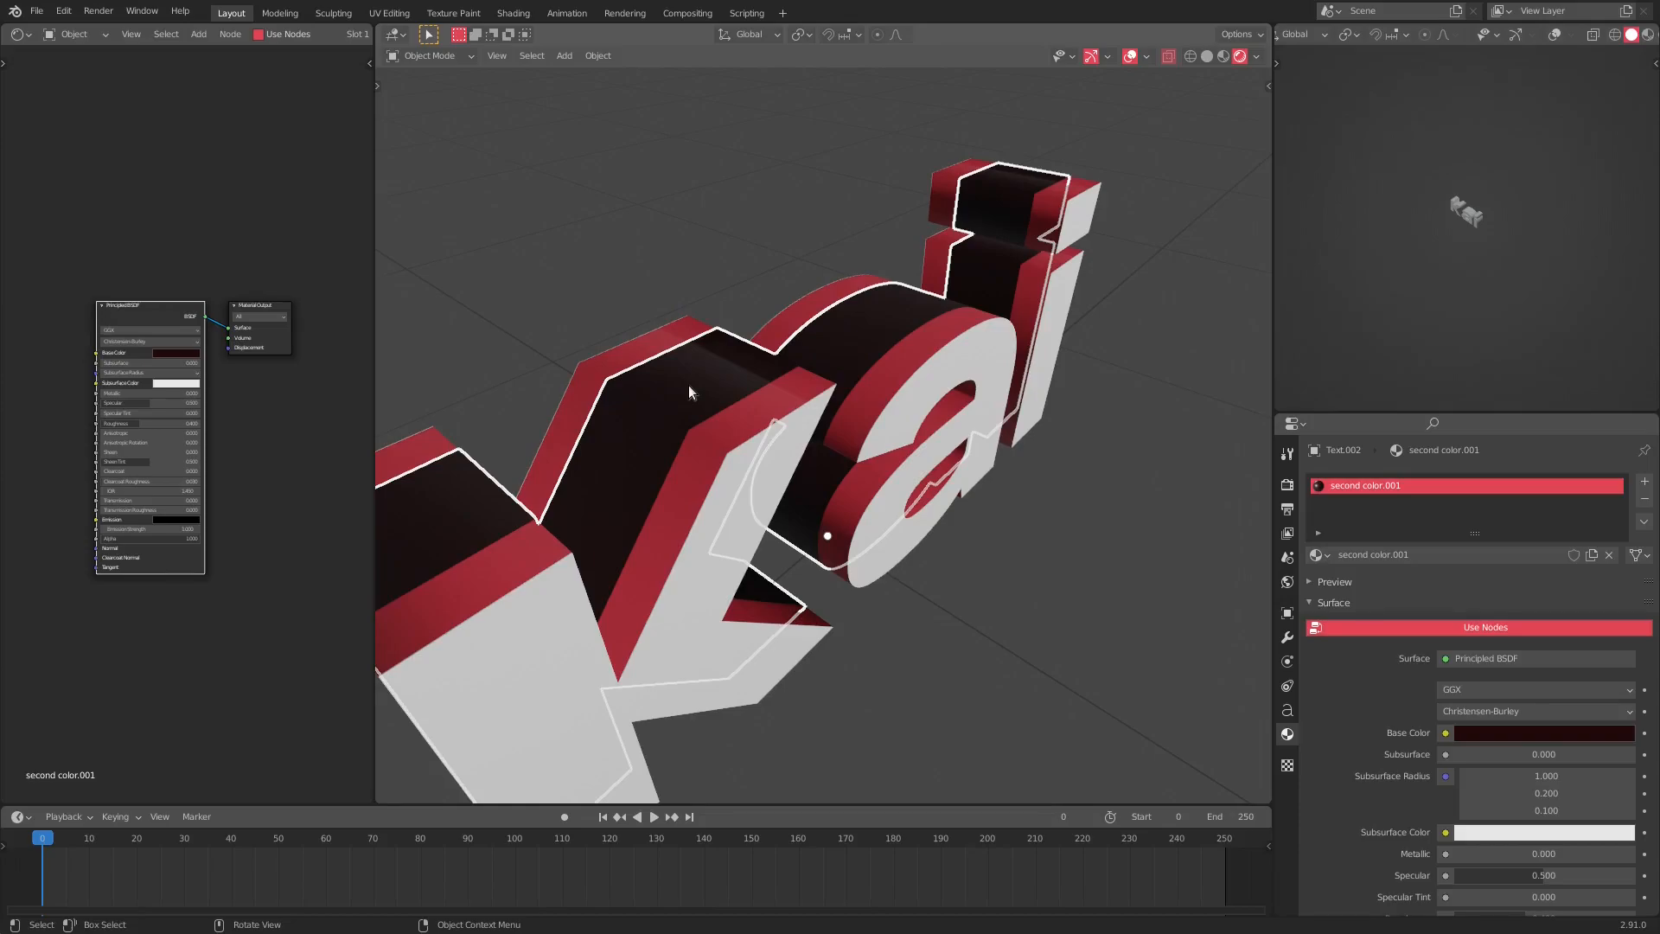
click(659, 366)
middle_drag(659, 366, 966, 406)
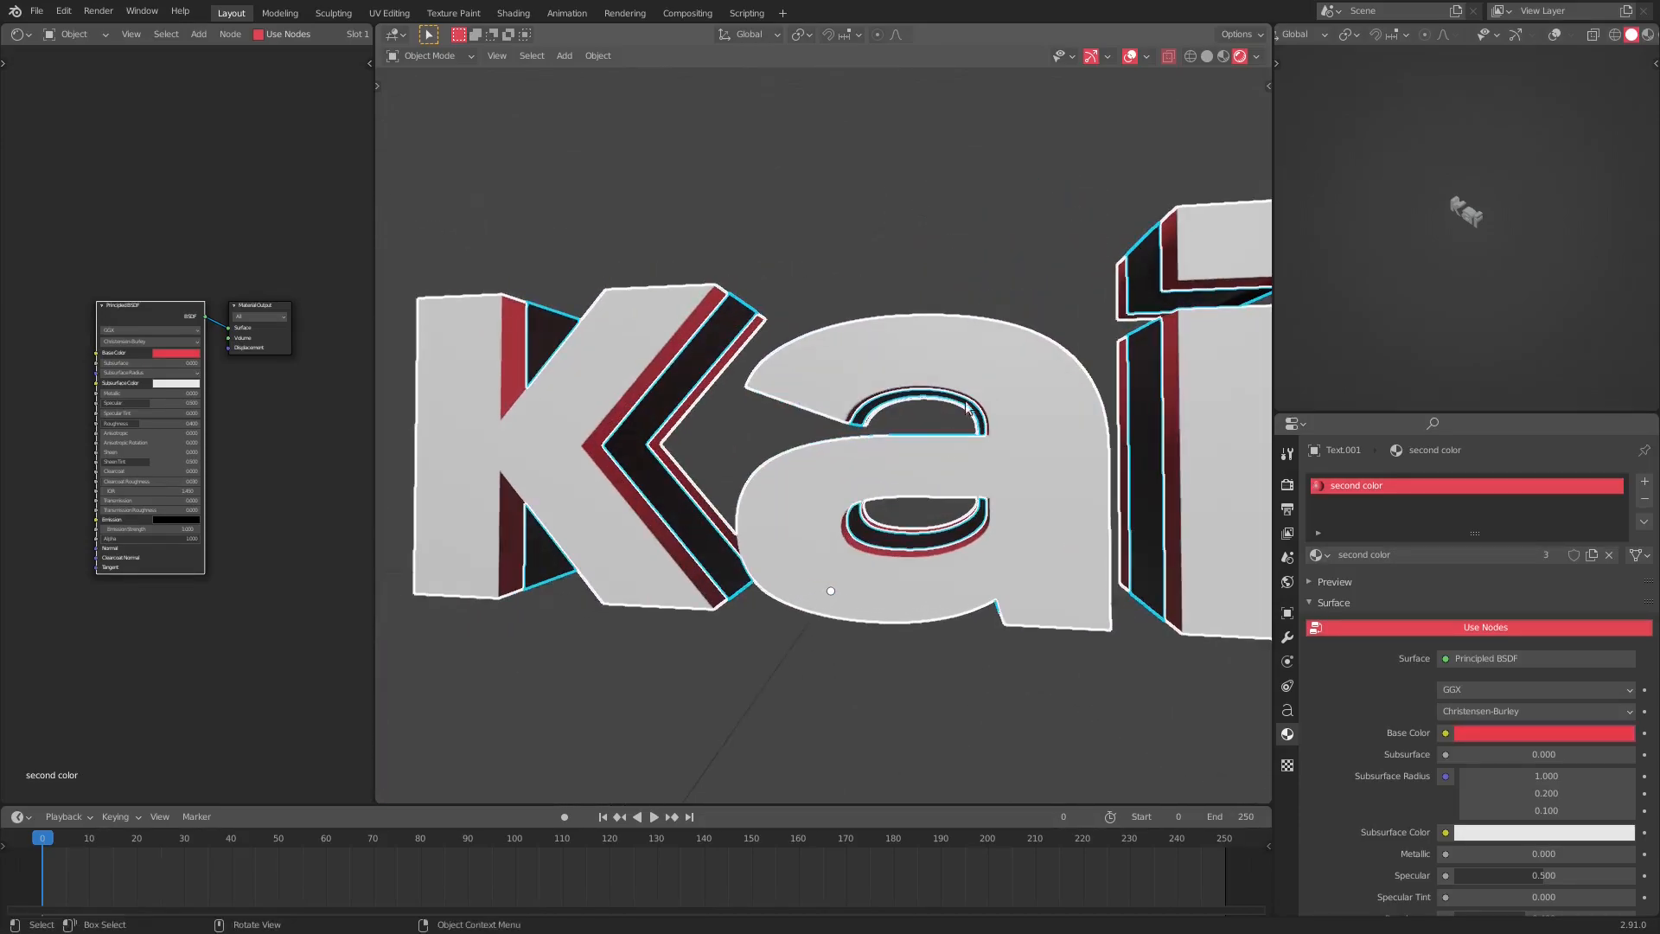
click(1046, 459)
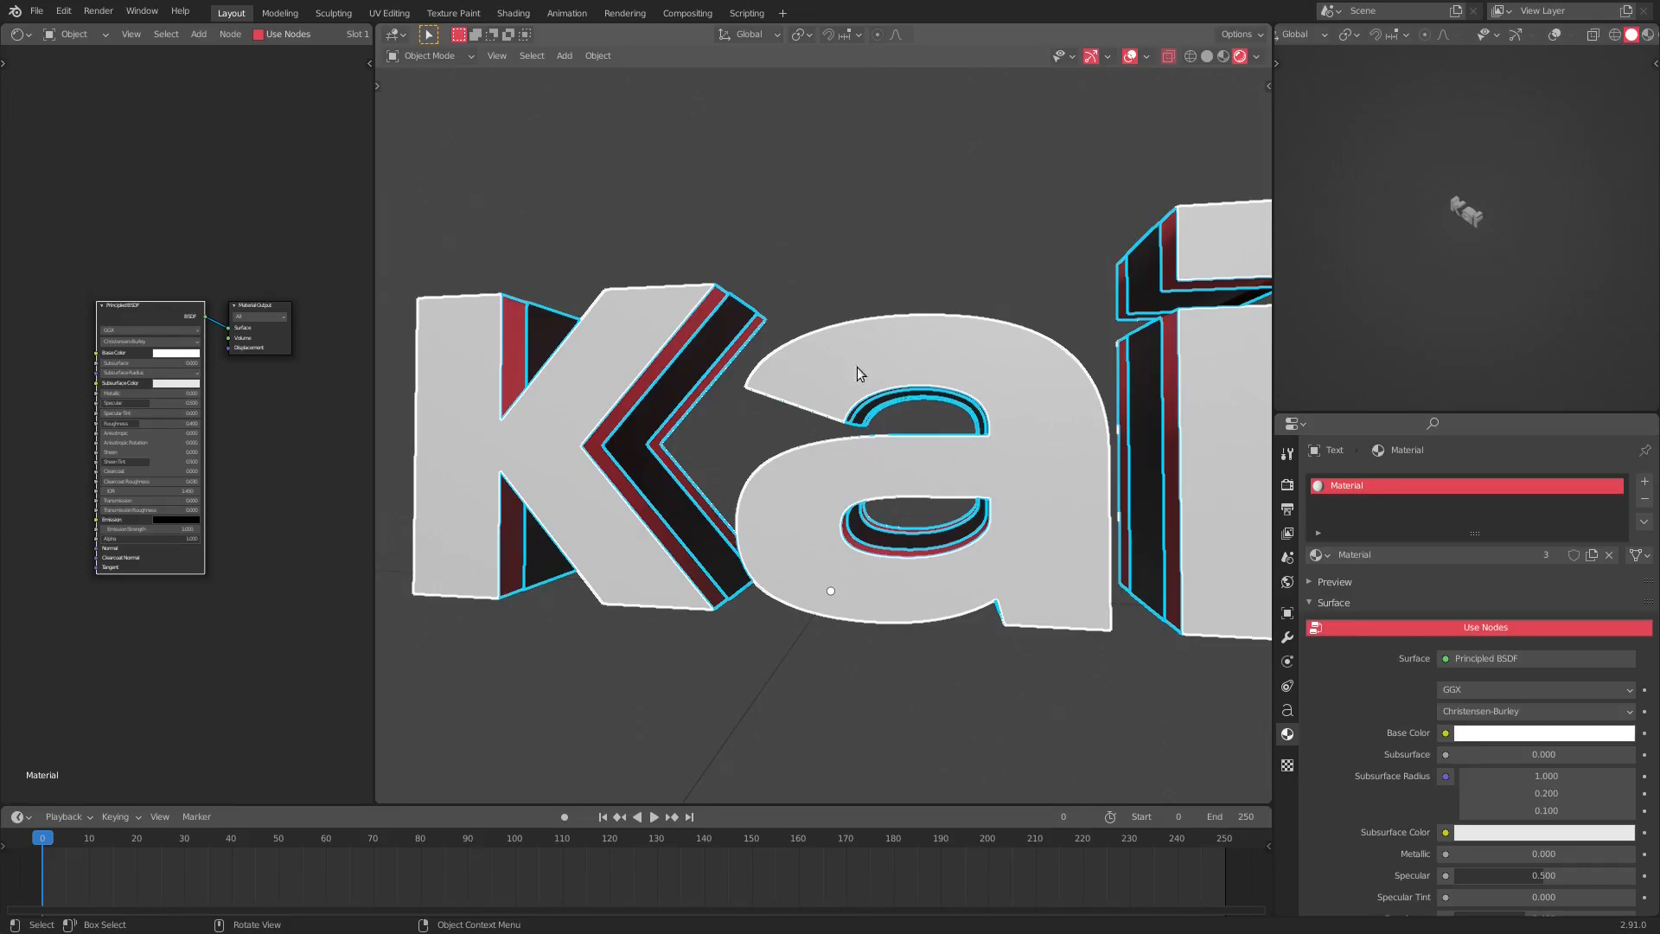
scroll(869, 361, down, 5)
middle_drag(932, 464, 956, 486)
scroll(1018, 476, up, 3)
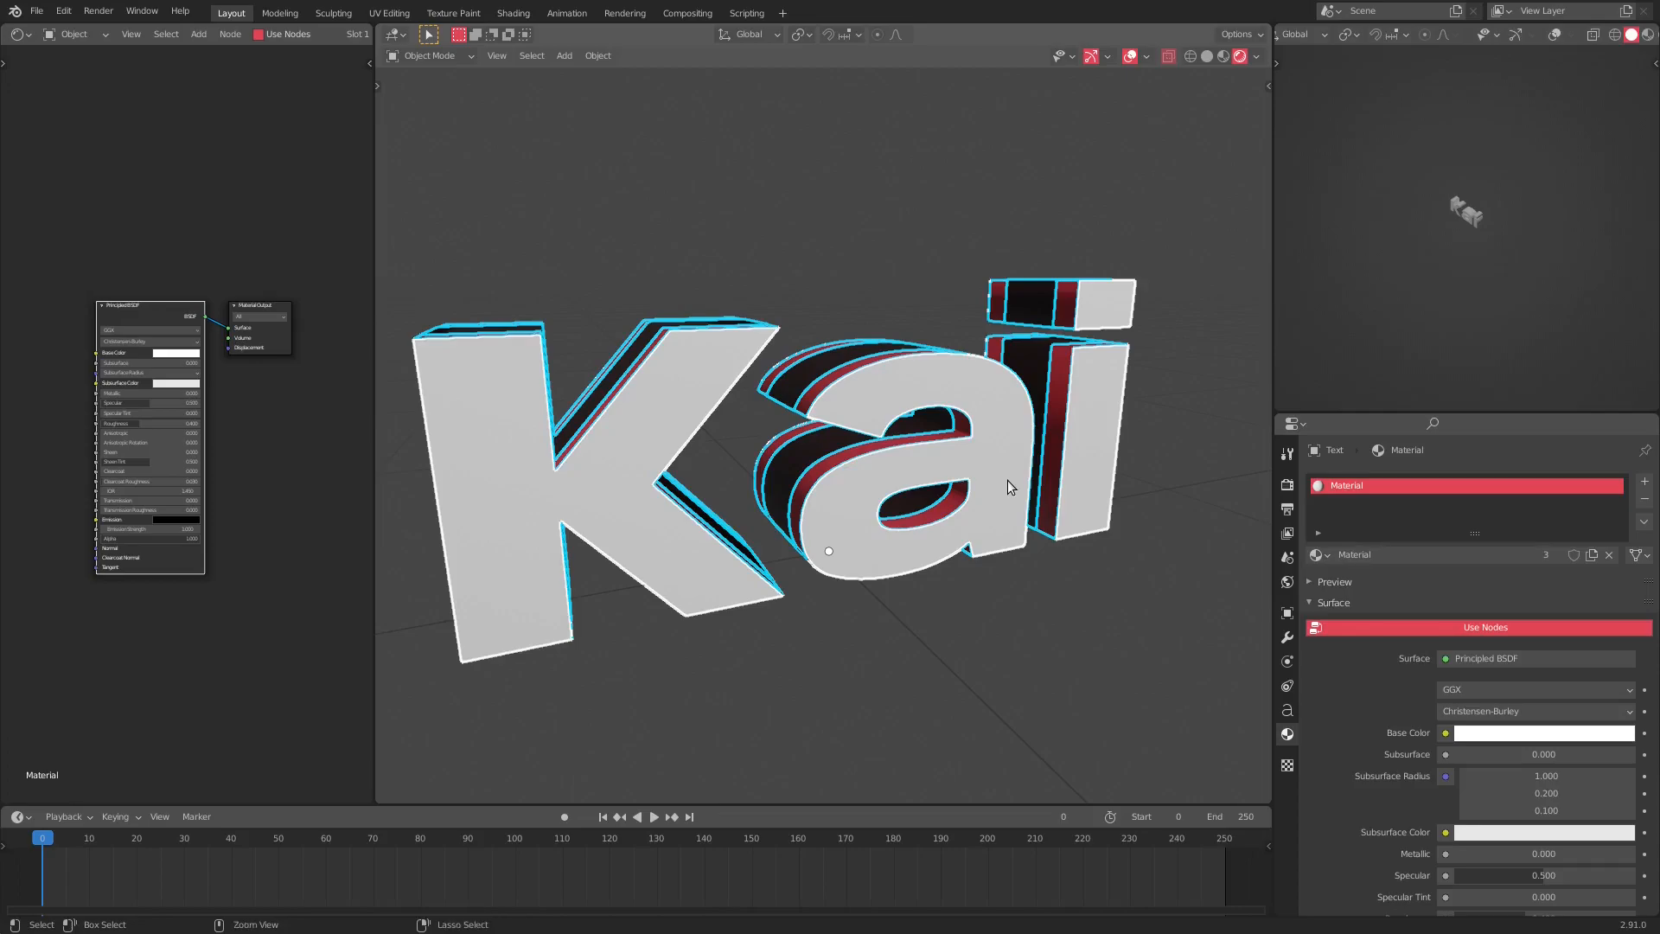
key(ctrl+p)
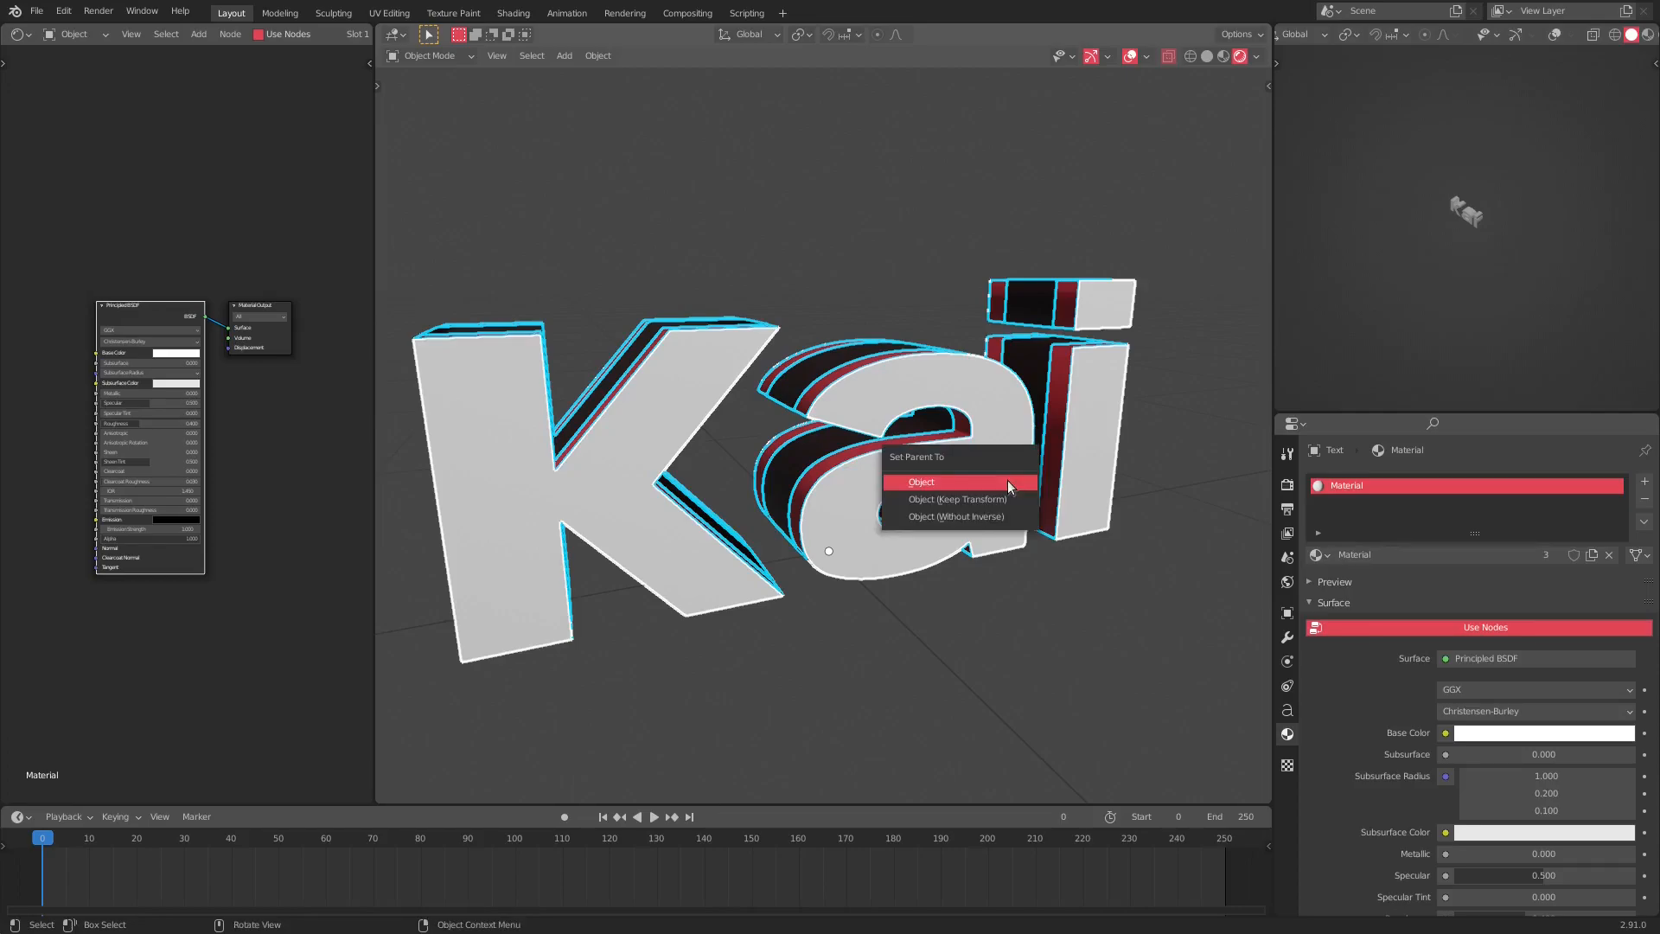
click(1008, 482)
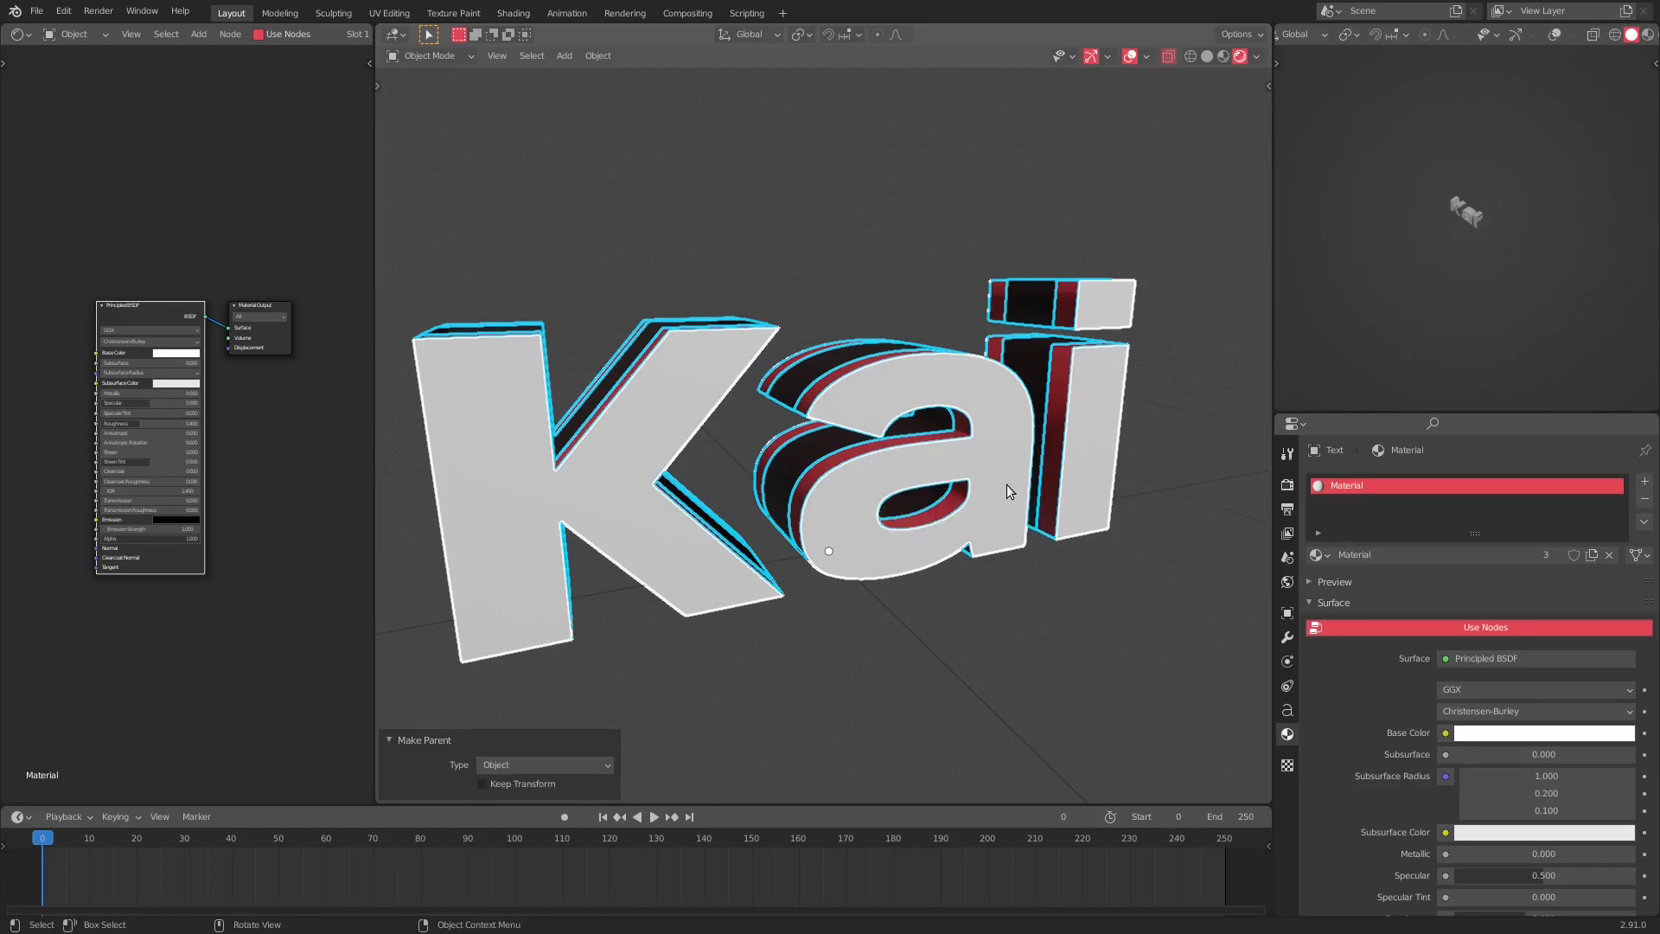
- Select the white parent text, try moving it, and rotate it freehand to test the parenting
click(1011, 444)
click(1014, 454)
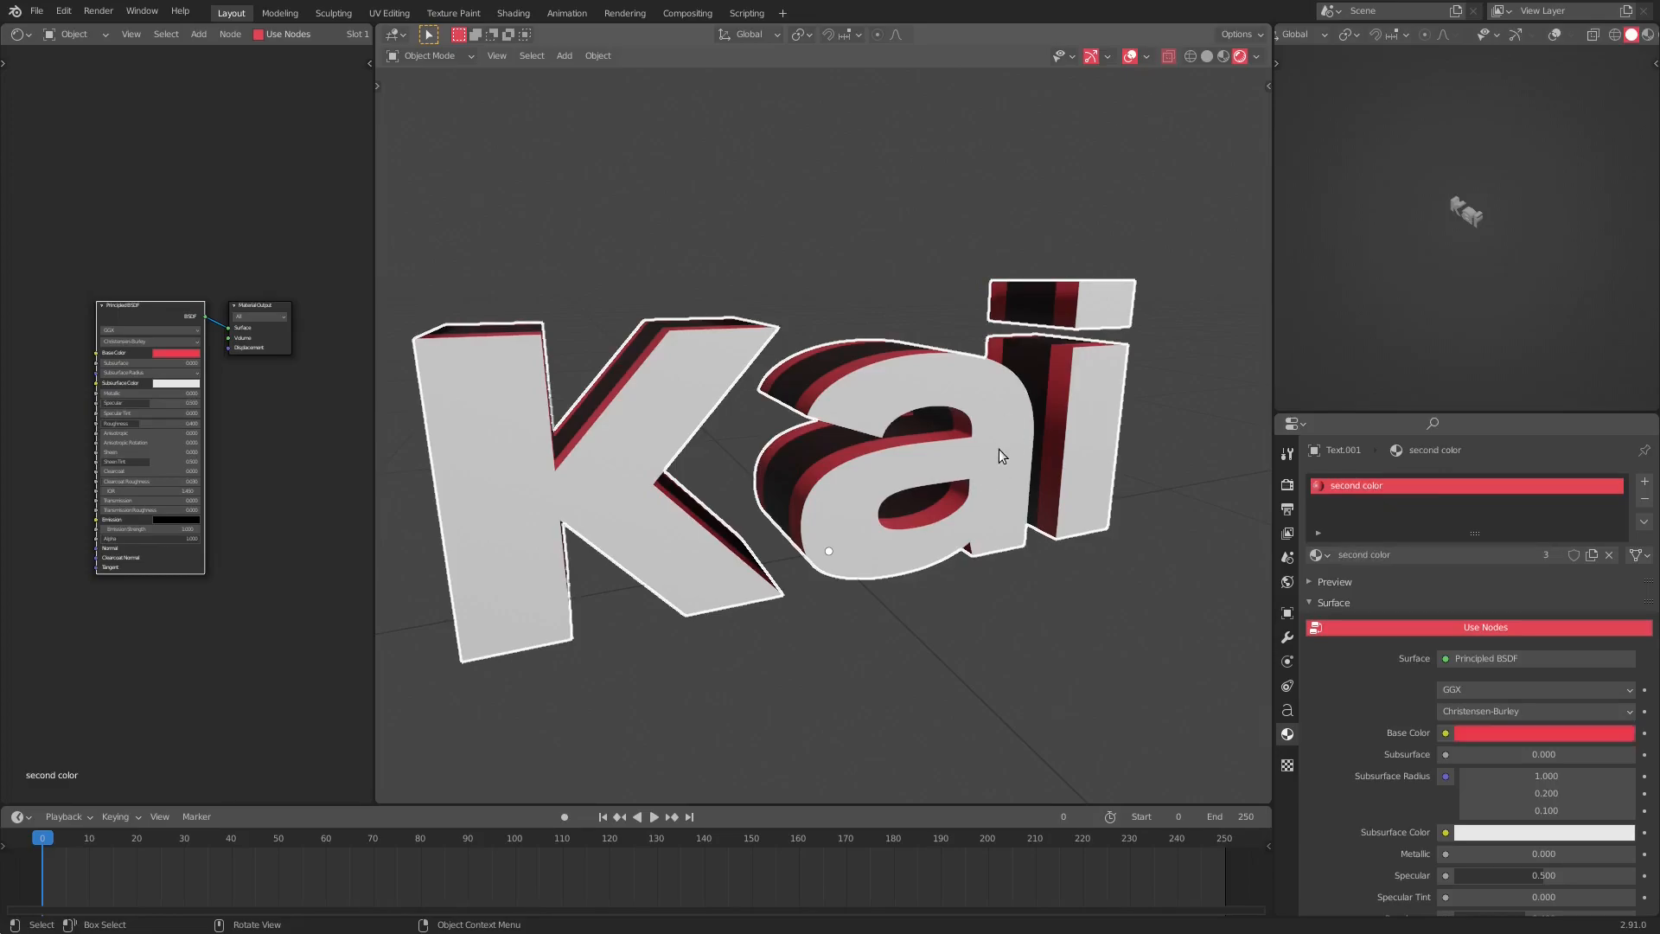
scroll(998, 444, down, 4)
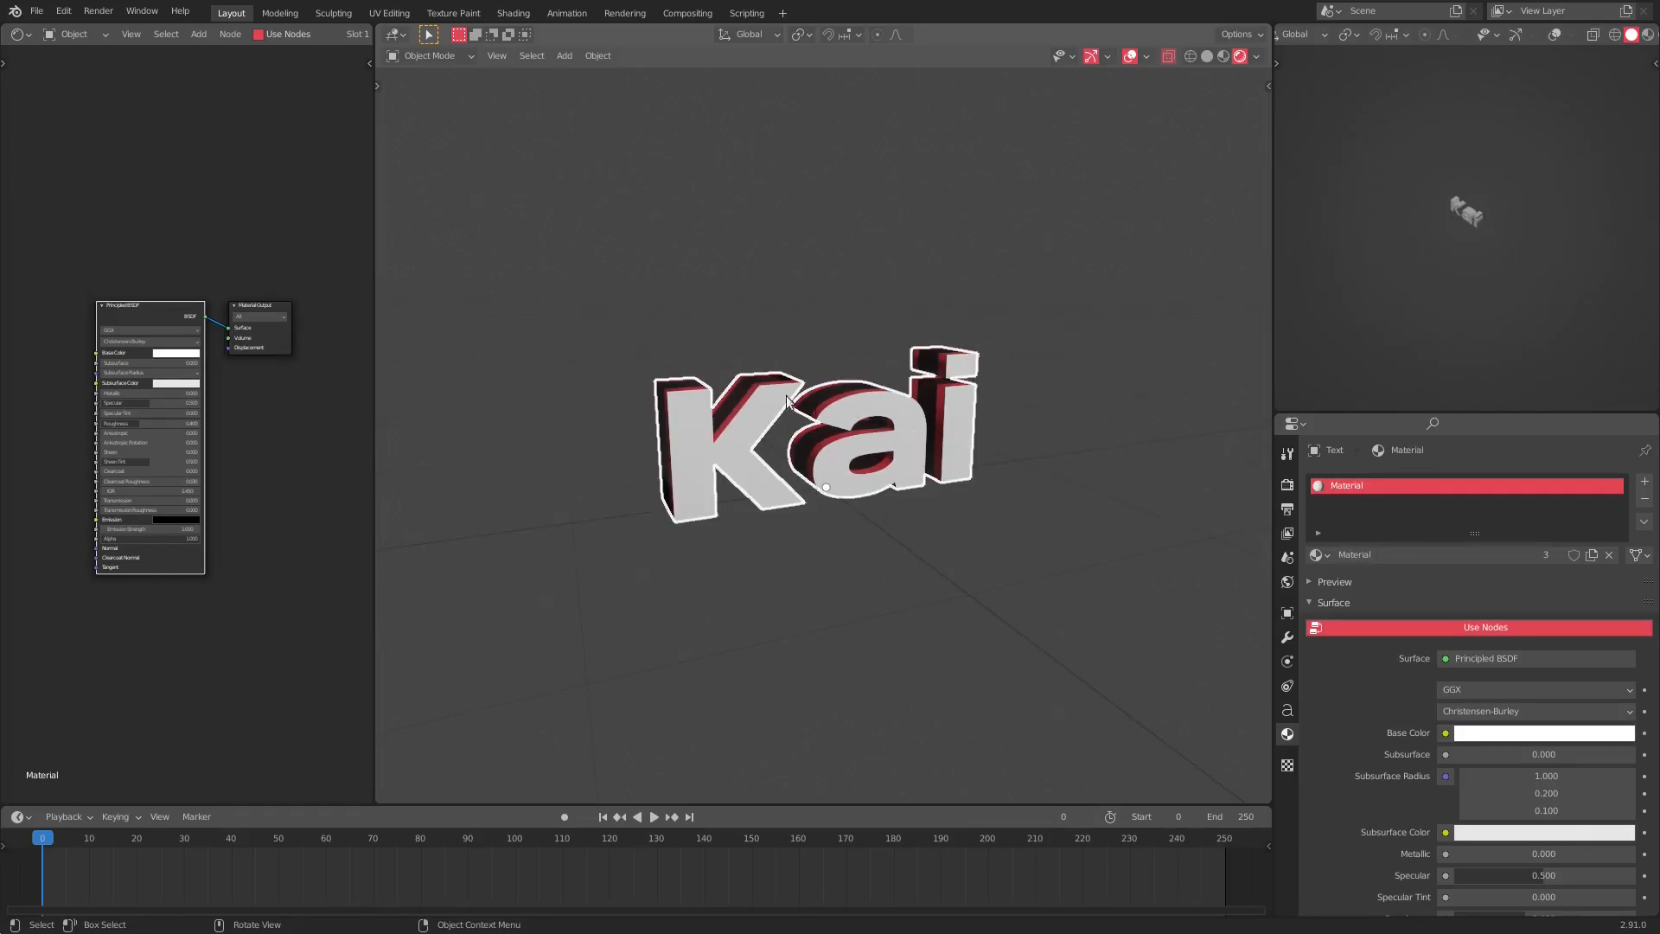
scroll(817, 399, up, 4)
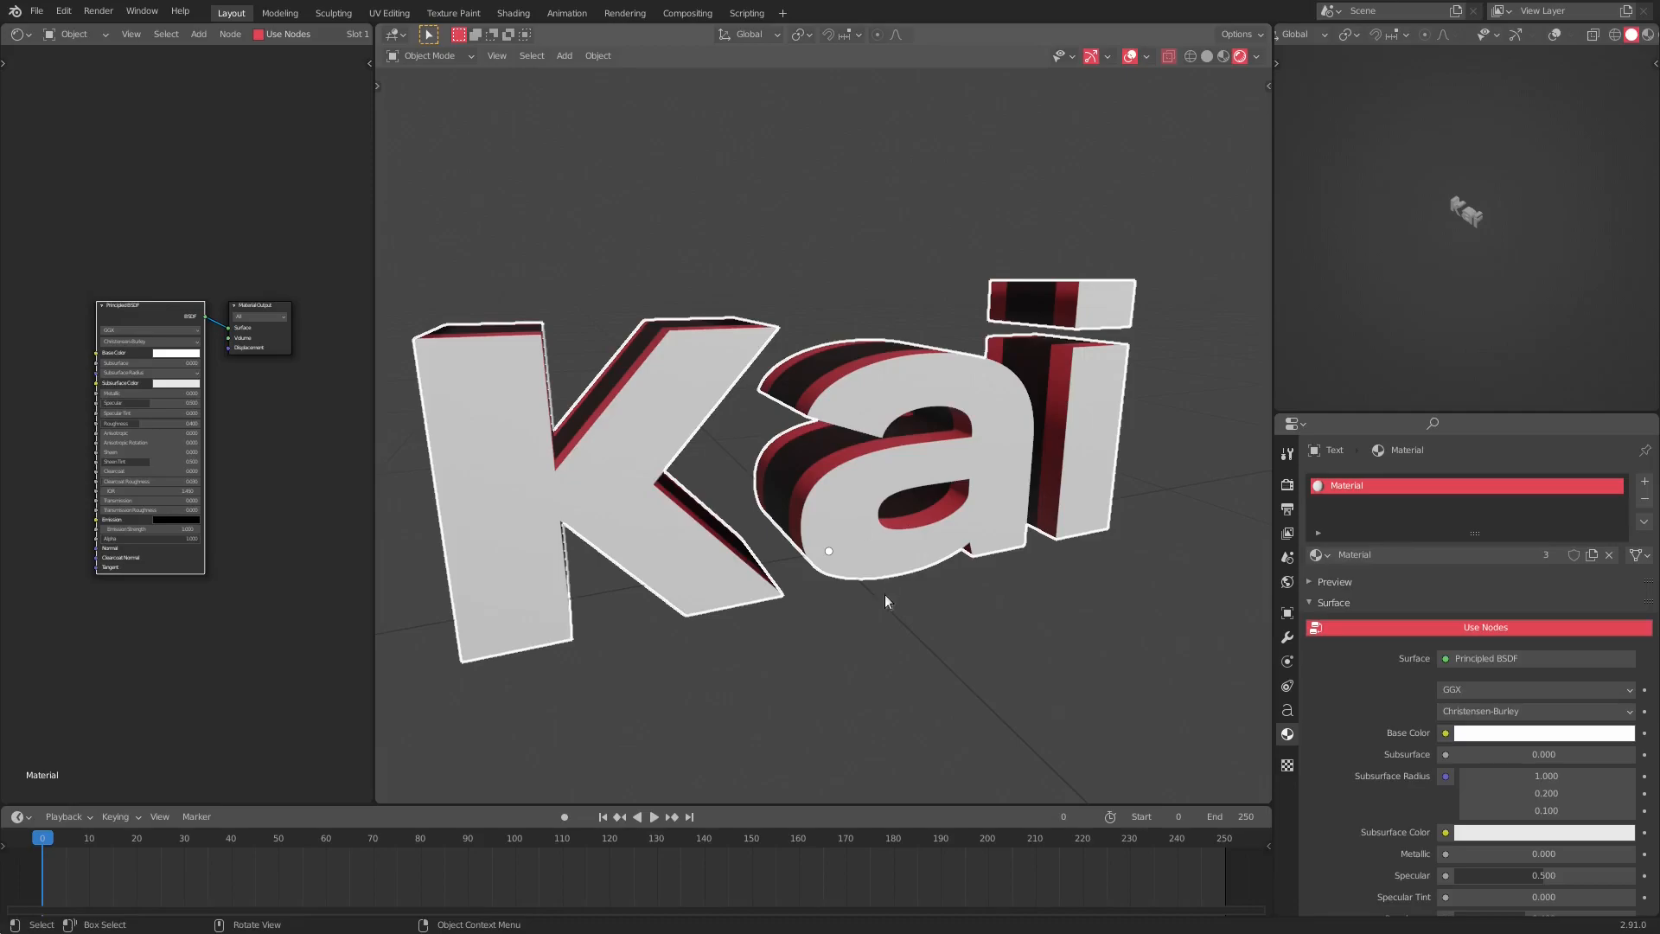
scroll(874, 579, down, 4)
key(g)
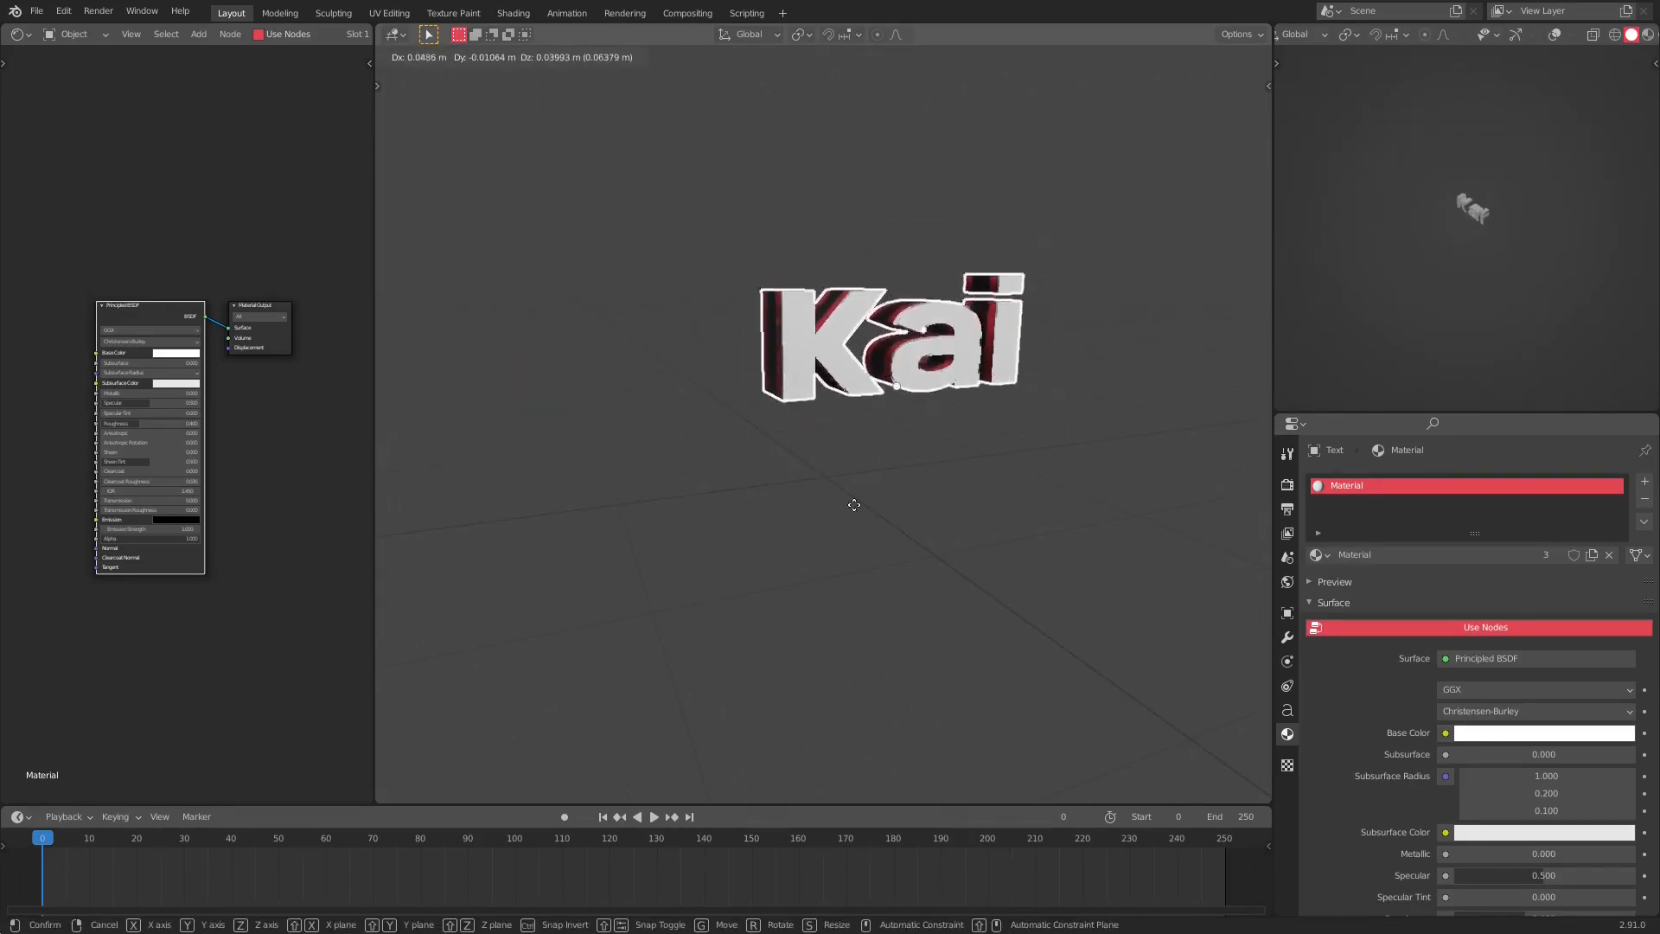
key(Escape)
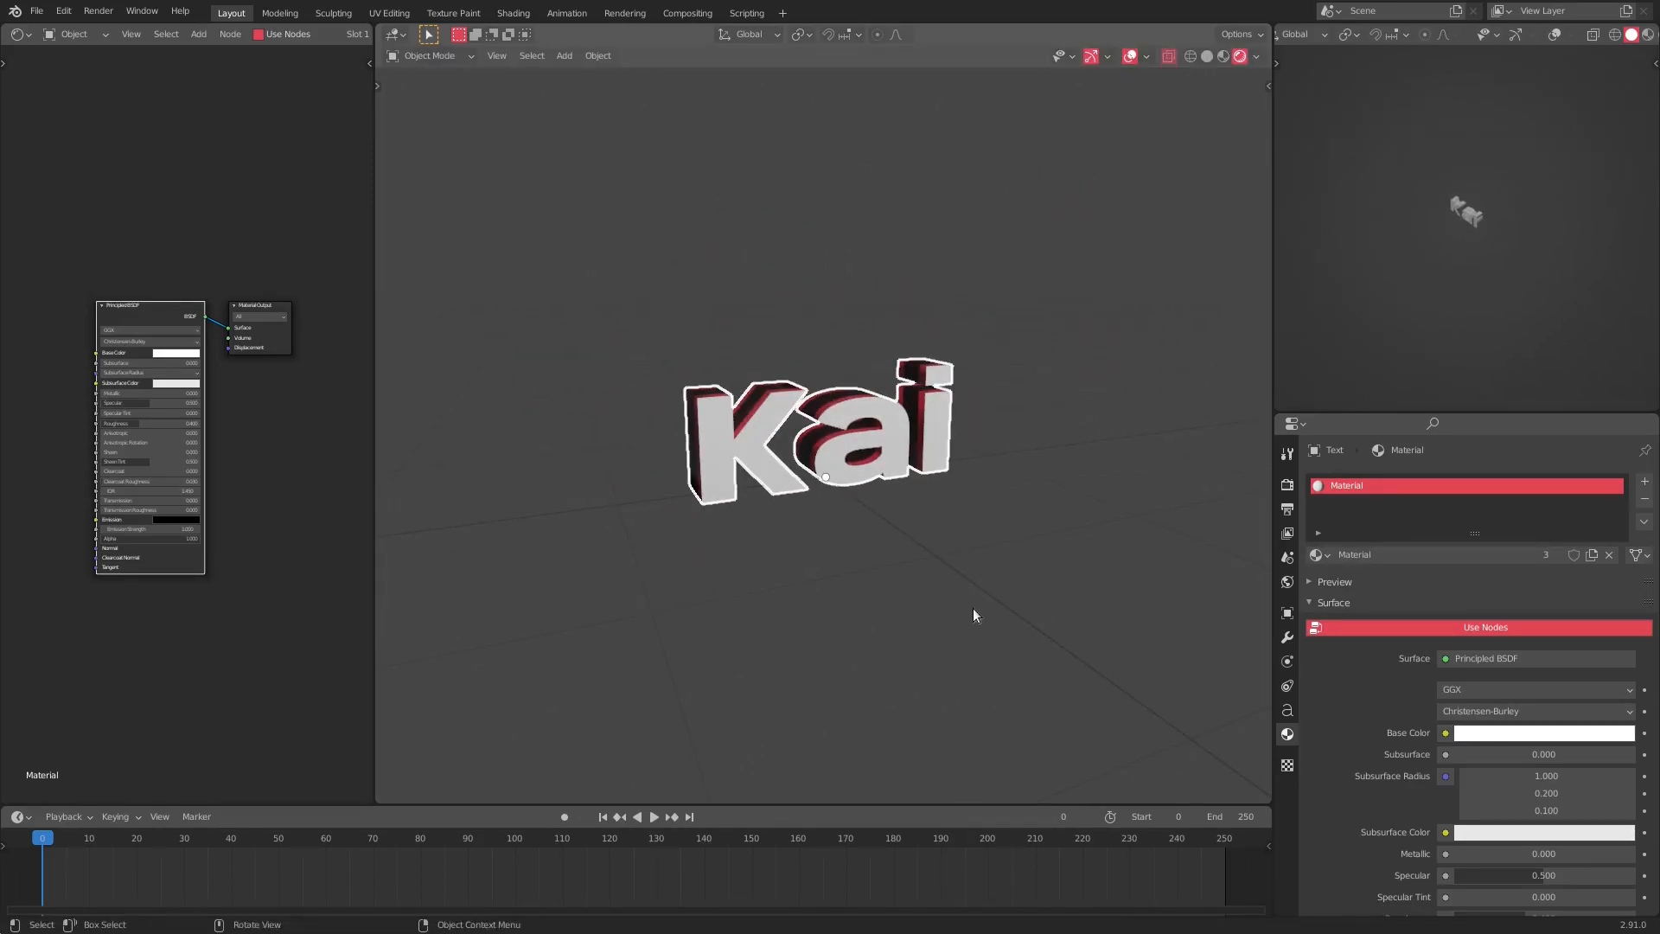
key(r)
click(714, 536)
middle_drag(714, 536, 908, 495)
- Raise the specular and lower the roughness of the dark middle text's material
click(783, 480)
scroll(813, 511, up, 1)
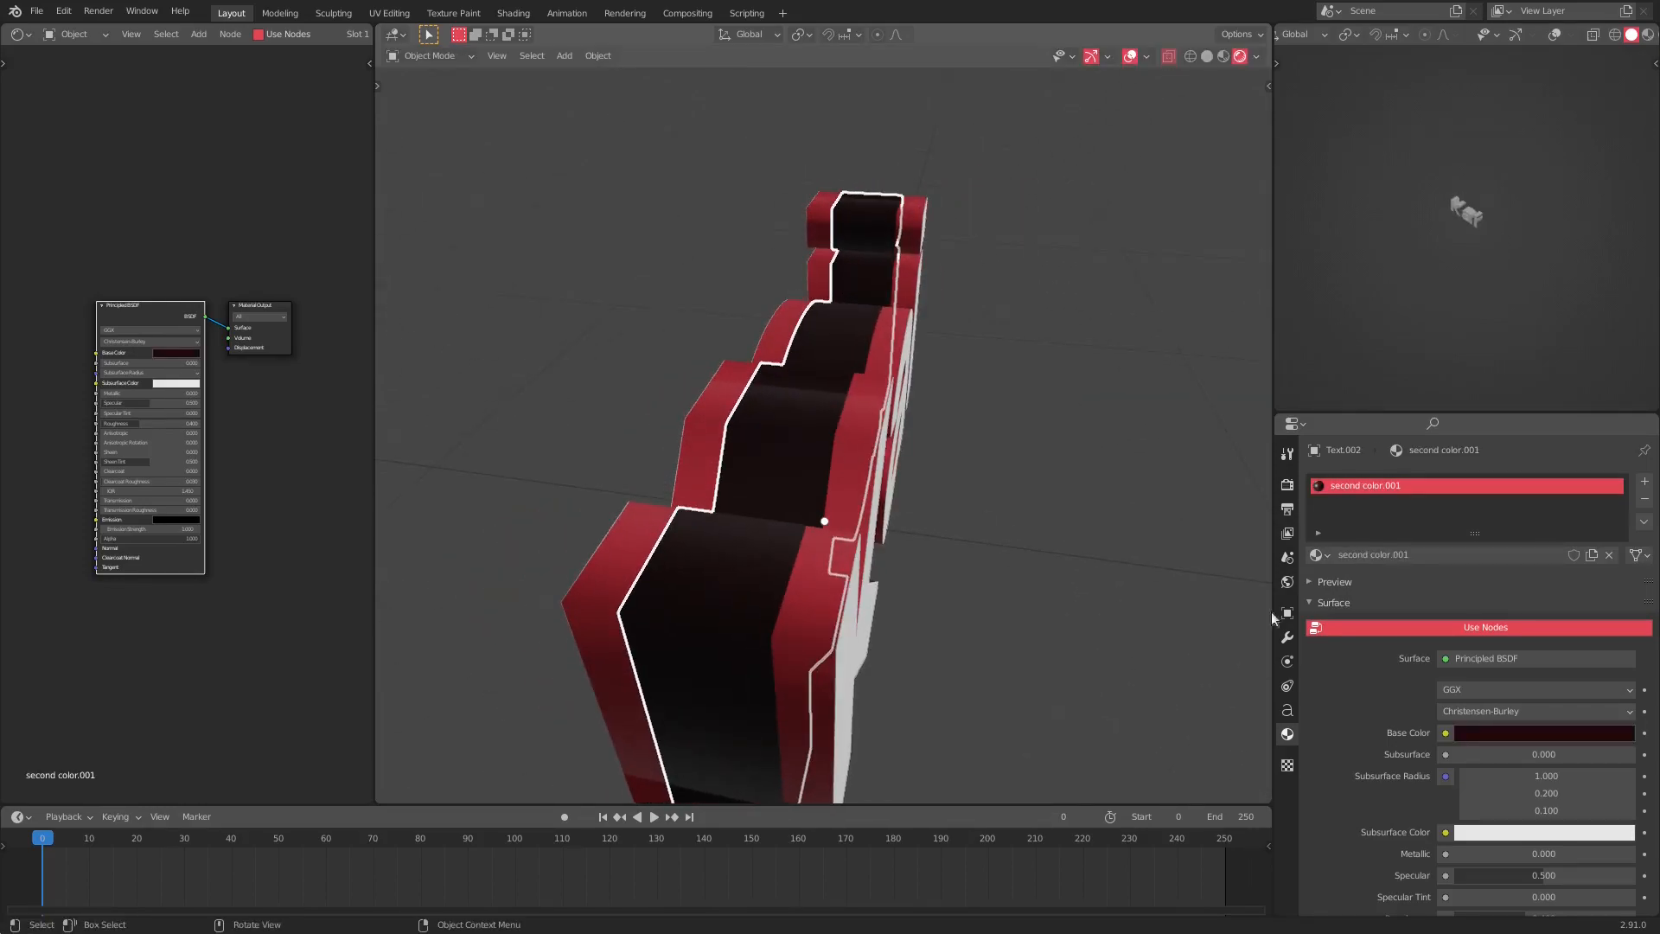
click(1529, 735)
scroll(1461, 775, down, 4)
drag(1533, 740, 1632, 740)
drag(1552, 778, 1463, 780)
- Hide the viewport overlays and view the layered text from the front
middle_drag(1059, 545, 798, 599)
scroll(797, 599, down, 3)
click(1126, 58)
middle_drag(1117, 93, 831, 491)
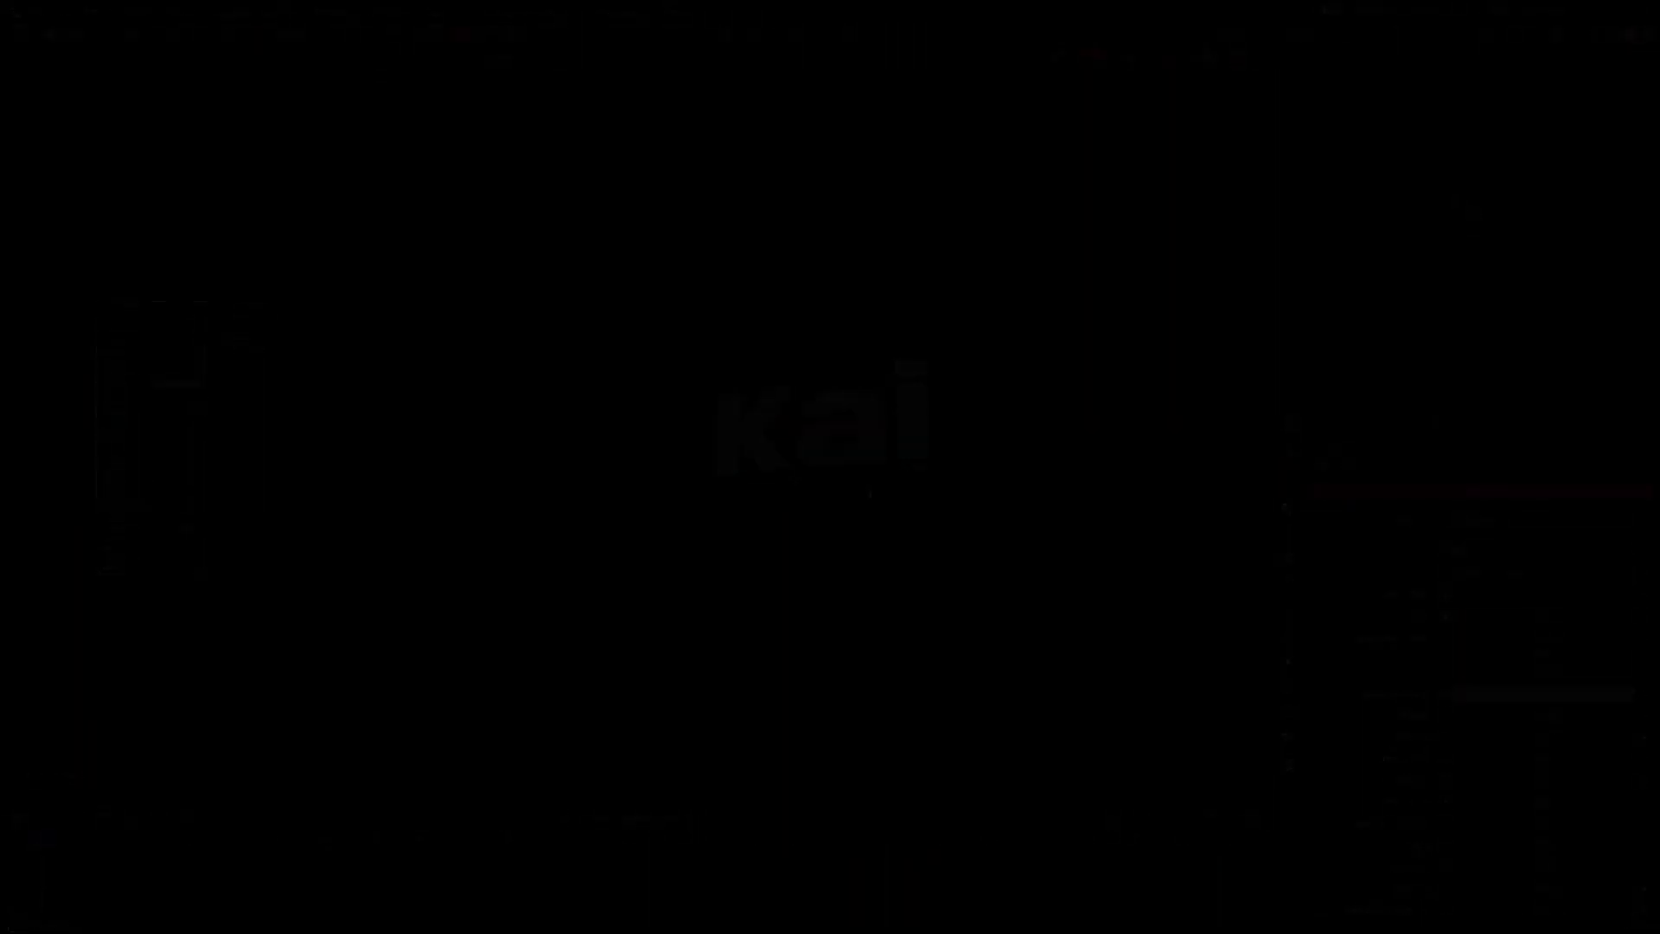